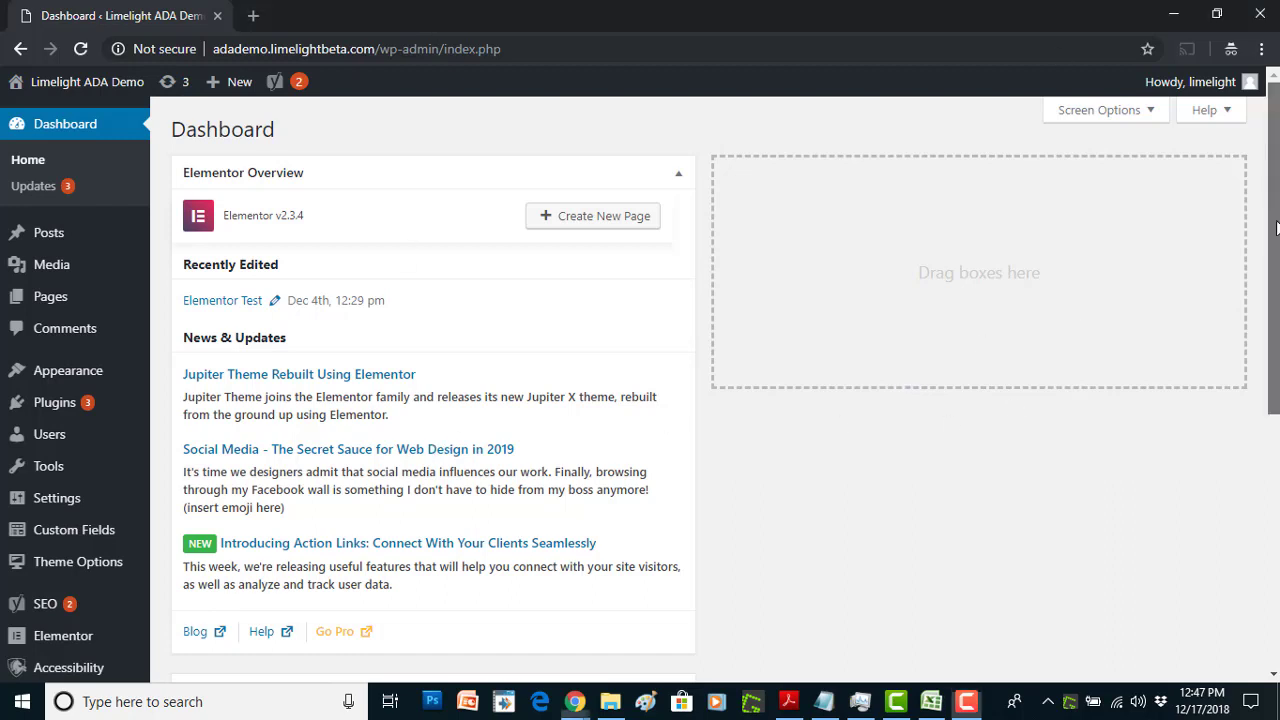
# - Open the Accessibility Suite Pro License page, check the active license key, and glance at the Get Certified site
pyautogui.moveTo(1275, 230); pyautogui.dragTo(1222, 390)
pyautogui.moveTo(28, 638)
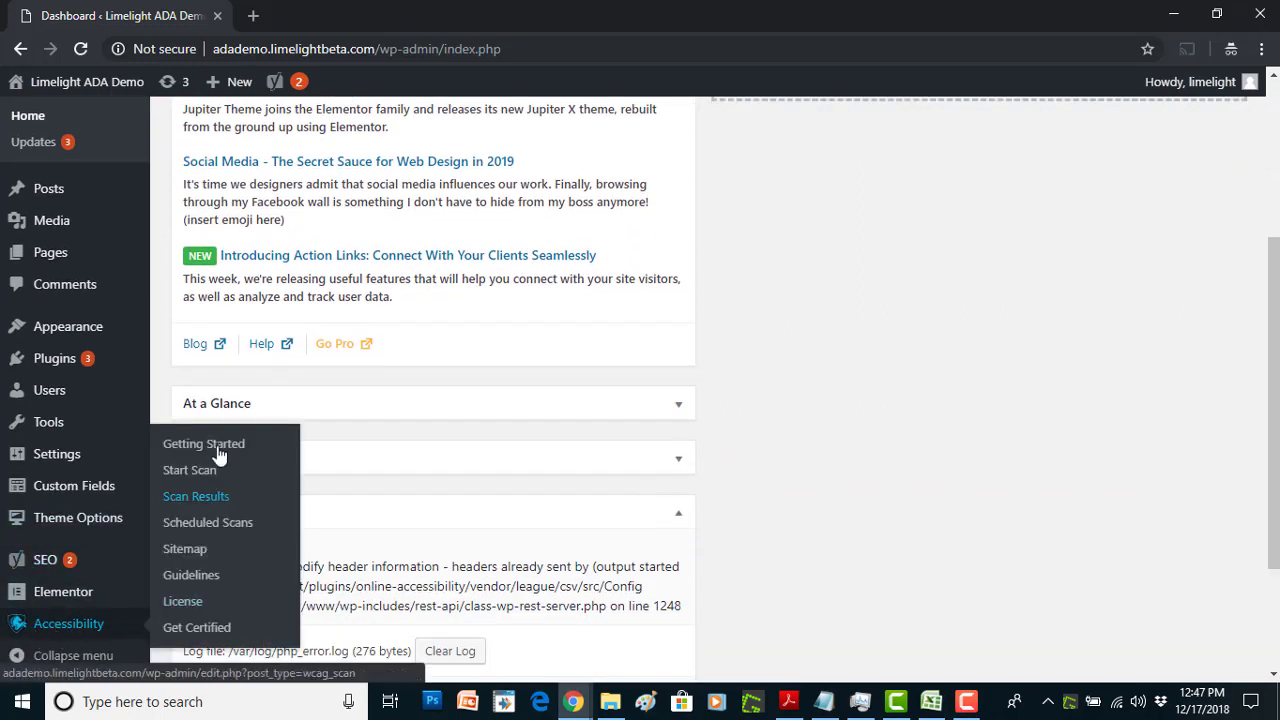
pyautogui.click(177, 604)
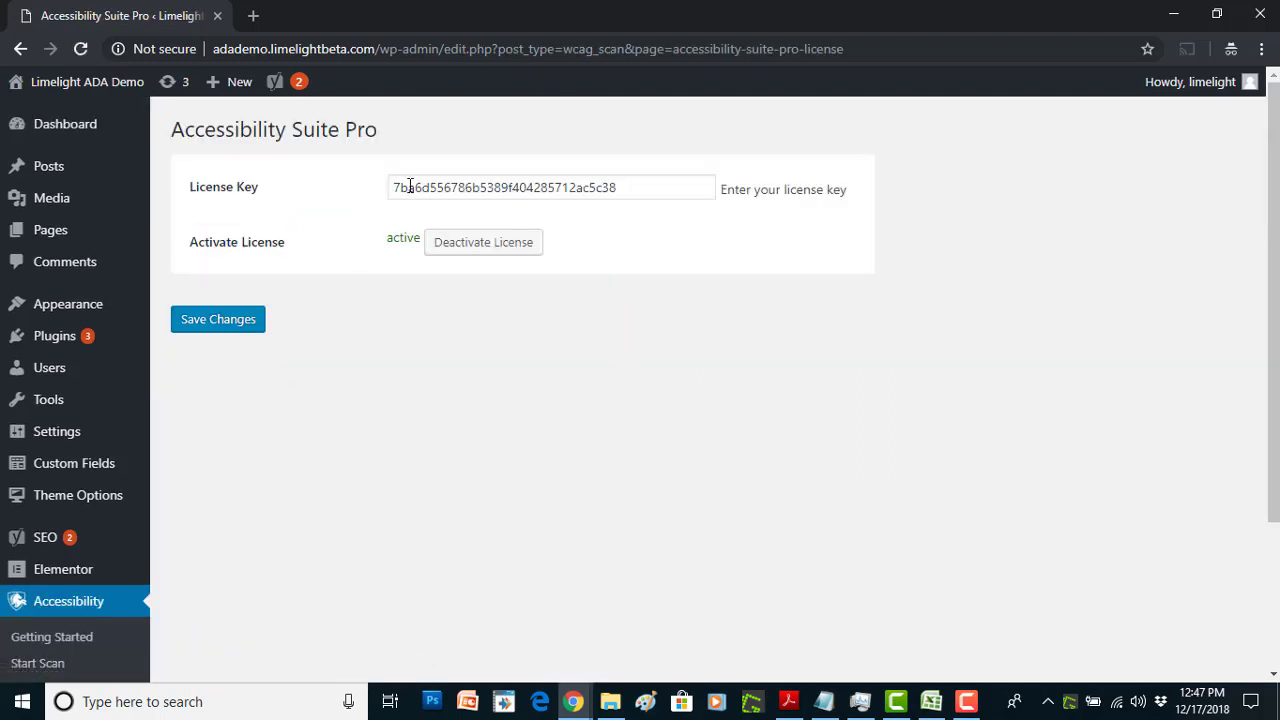
pyautogui.click(410, 186)
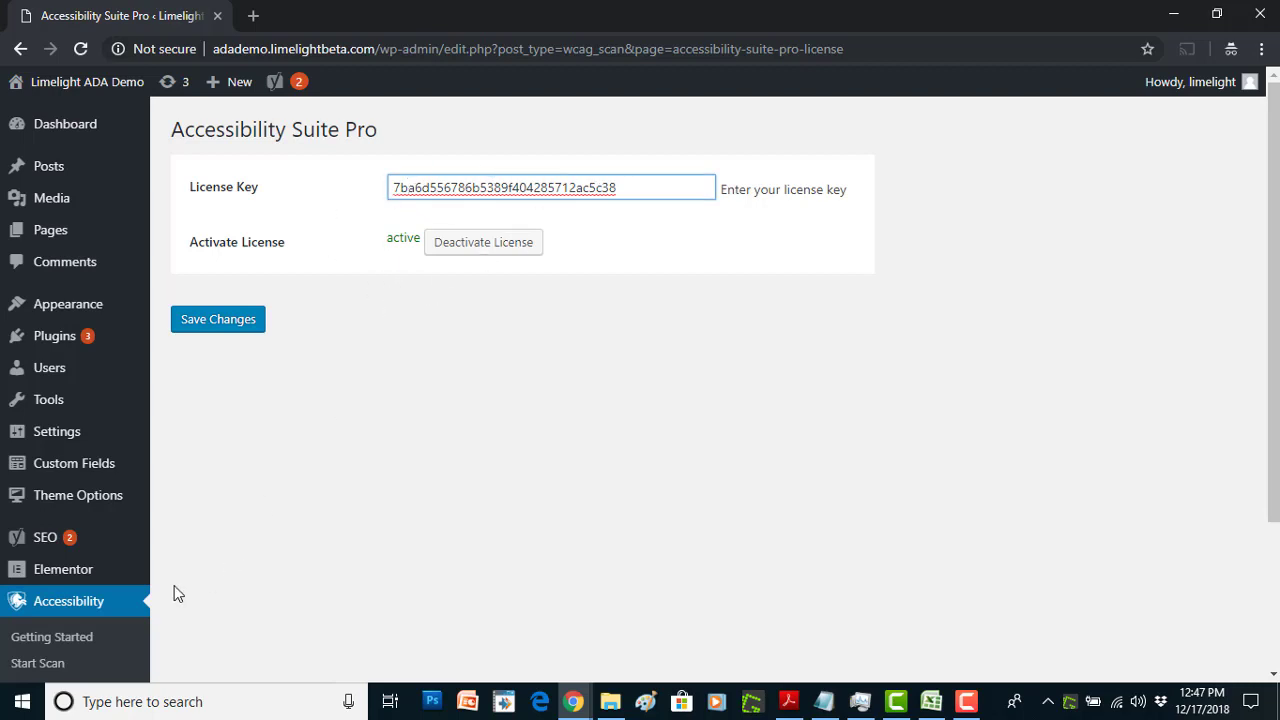
pyautogui.scroll(-2, 909, 434)
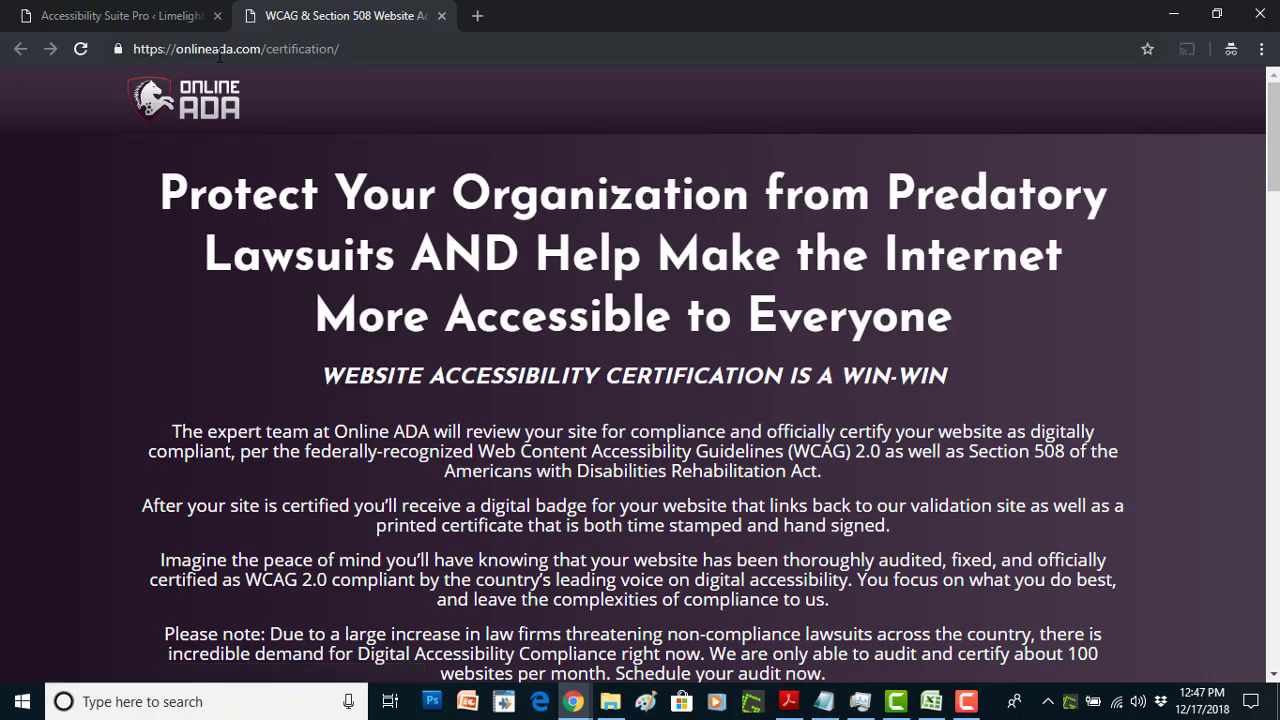
pyautogui.click(143, 10)
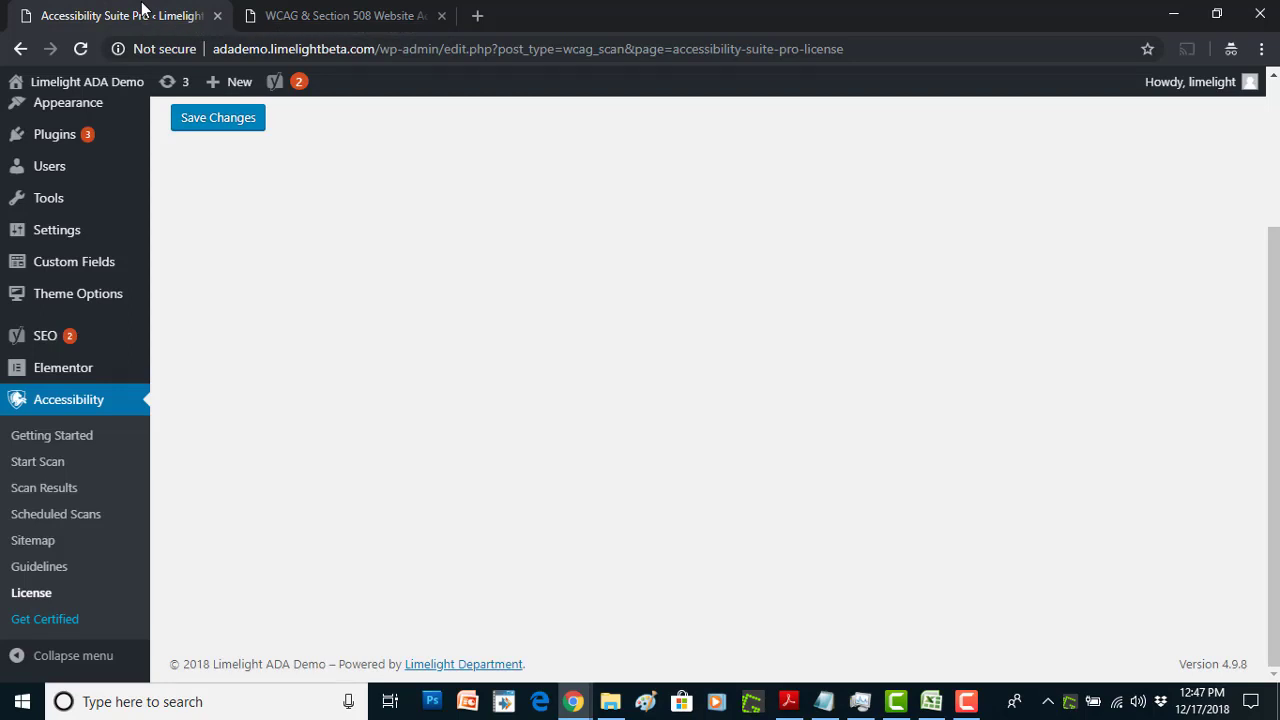
# - Open Accessibility > Getting Started and read the guide down to the Scan Report section
pyautogui.click(40, 440)
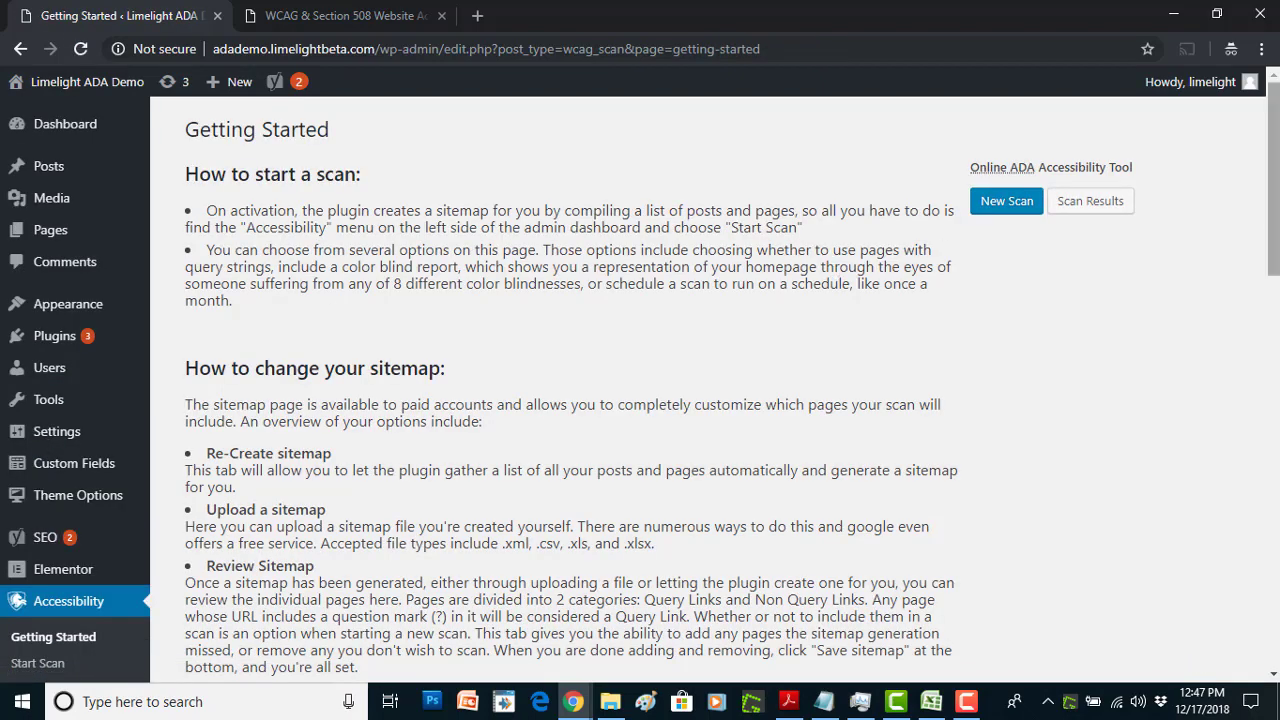
pyautogui.scroll(-3, 1272, 240)
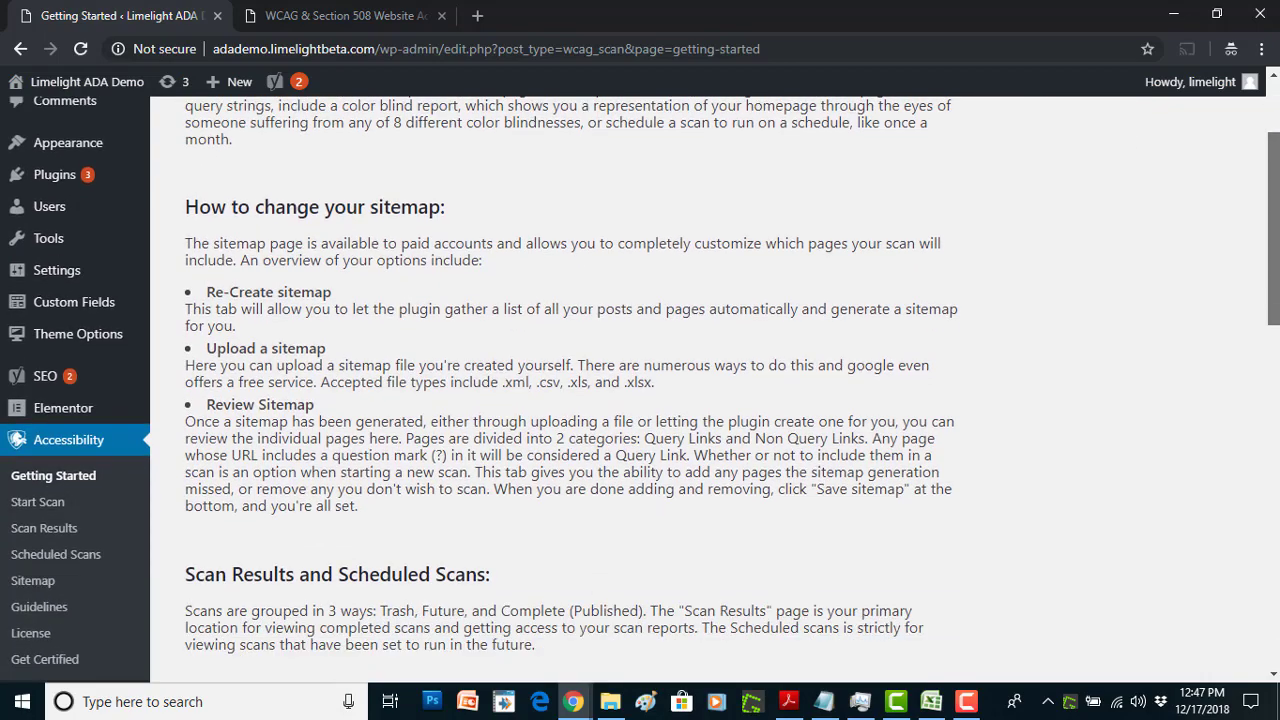
pyautogui.scroll(-4, 1272, 240)
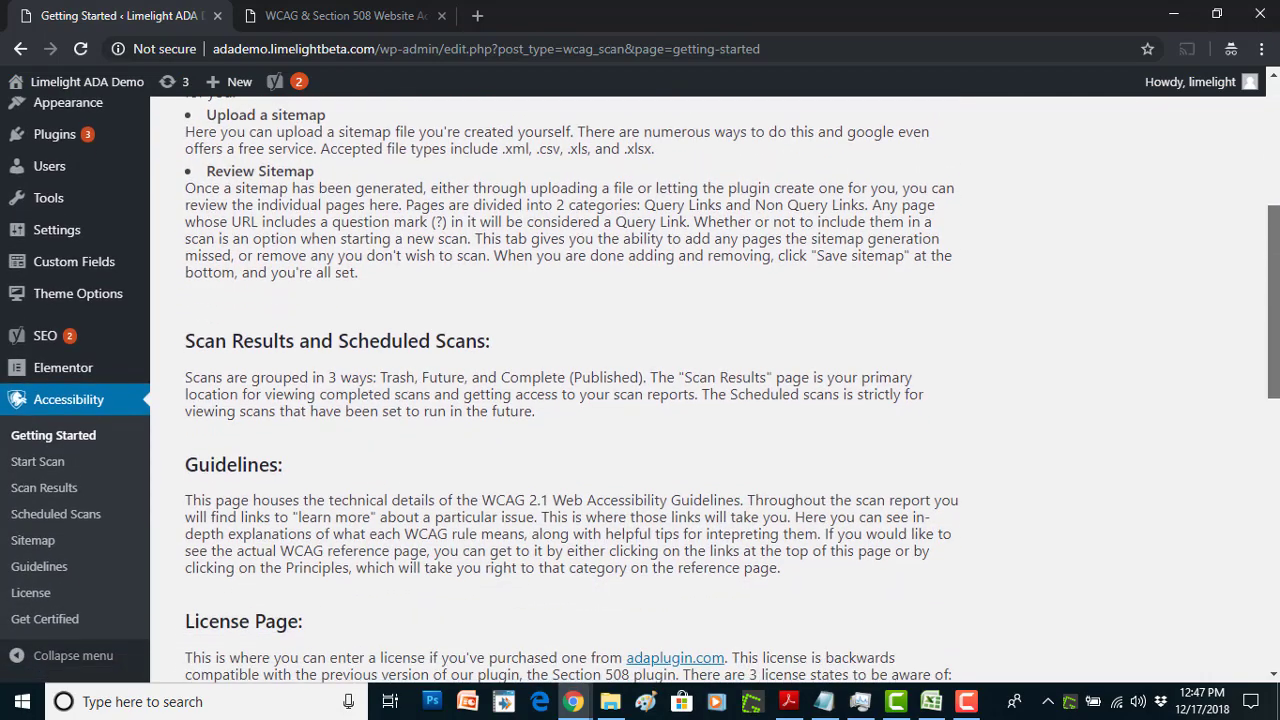
pyautogui.scroll(-2, 640, 380)
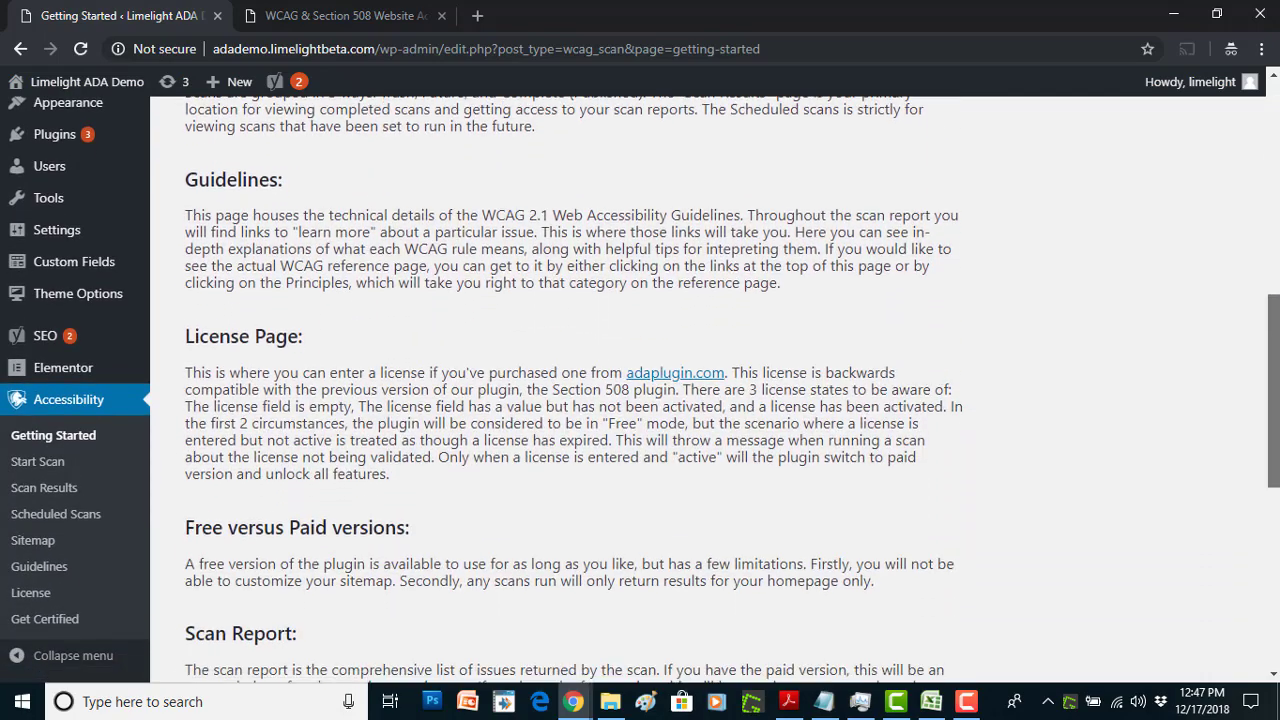
pyautogui.scroll(-4, 640, 390)
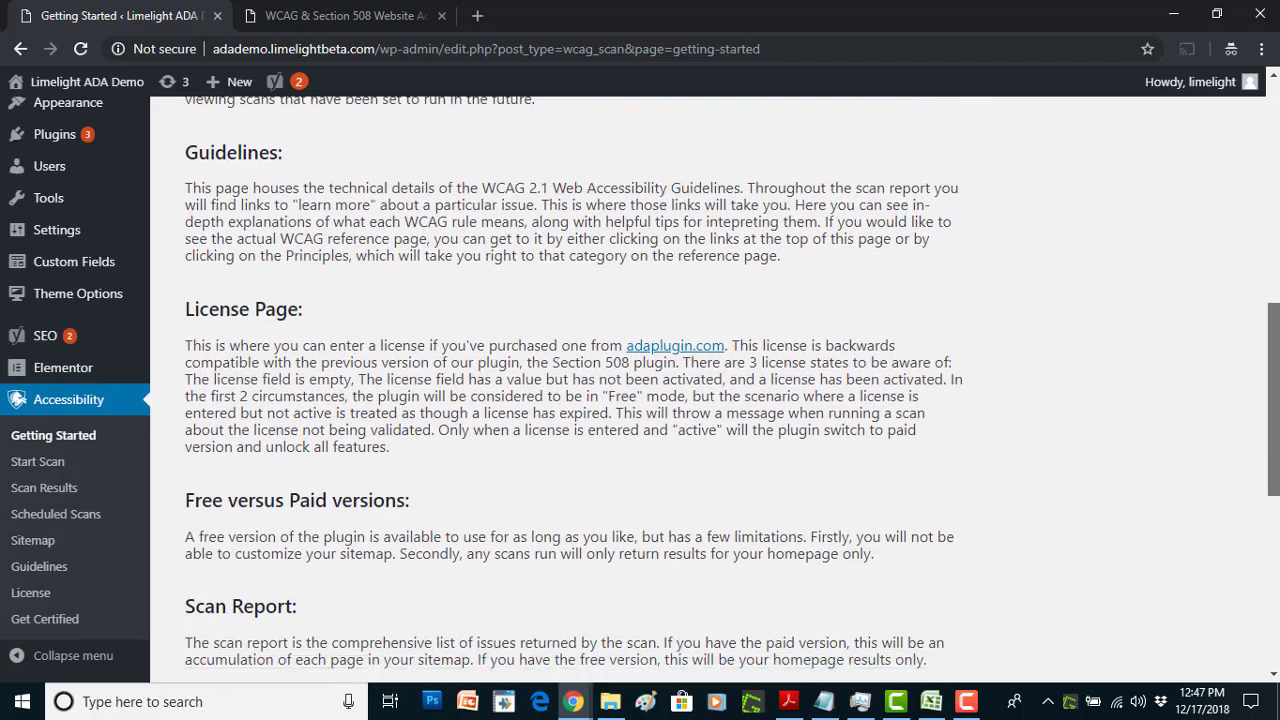
pyautogui.scroll(3, 640, 390)
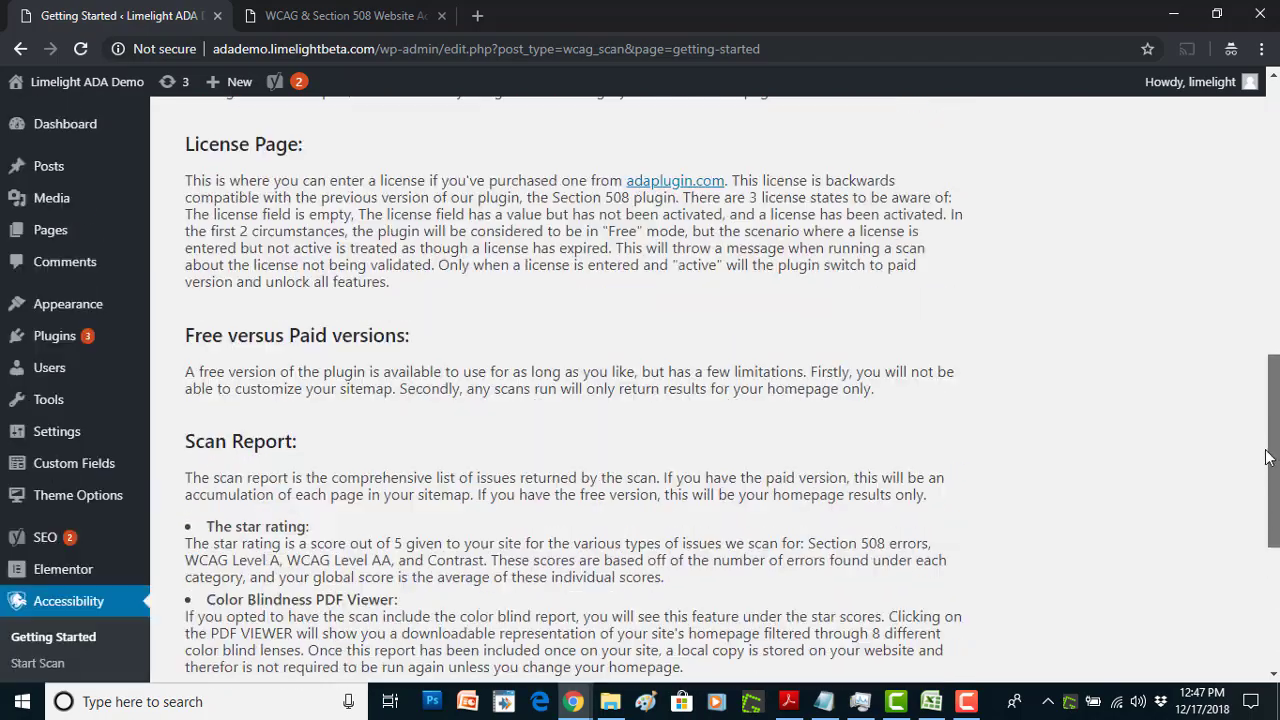
pyautogui.scroll(-3, 640, 390)
pyautogui.scroll(-2, 640, 390)
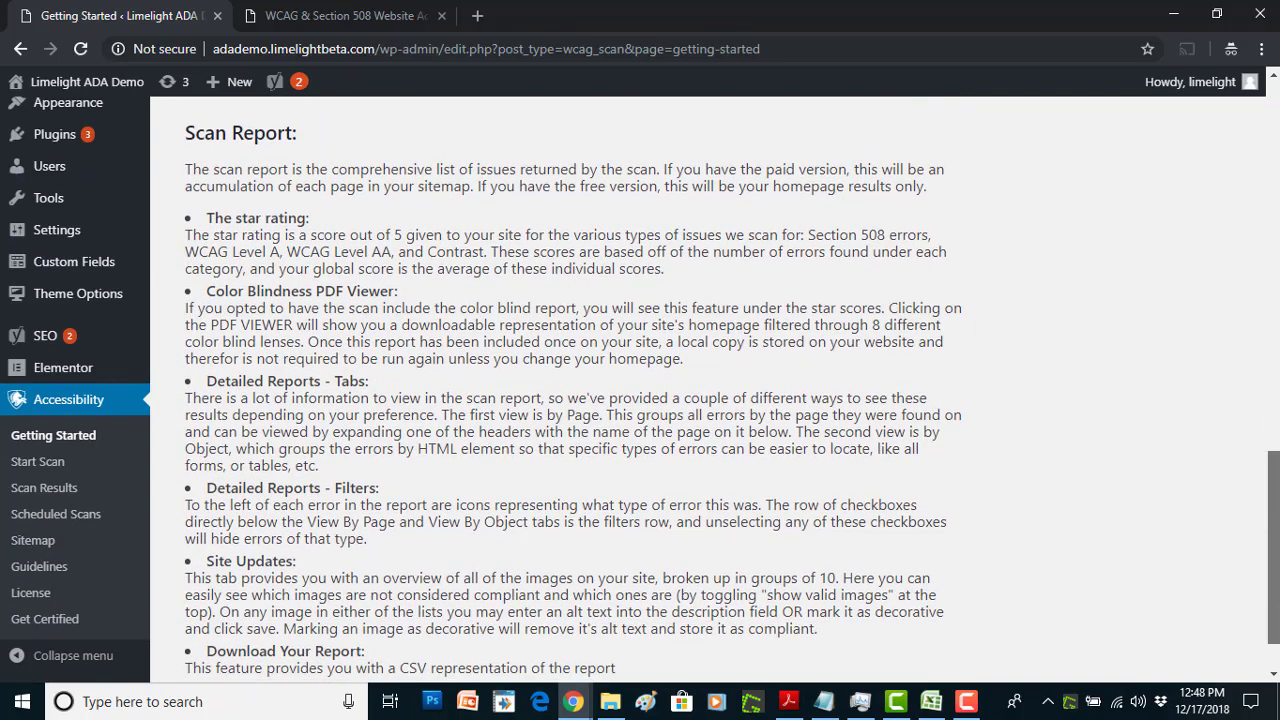
pyautogui.scroll(-1, 789, 516)
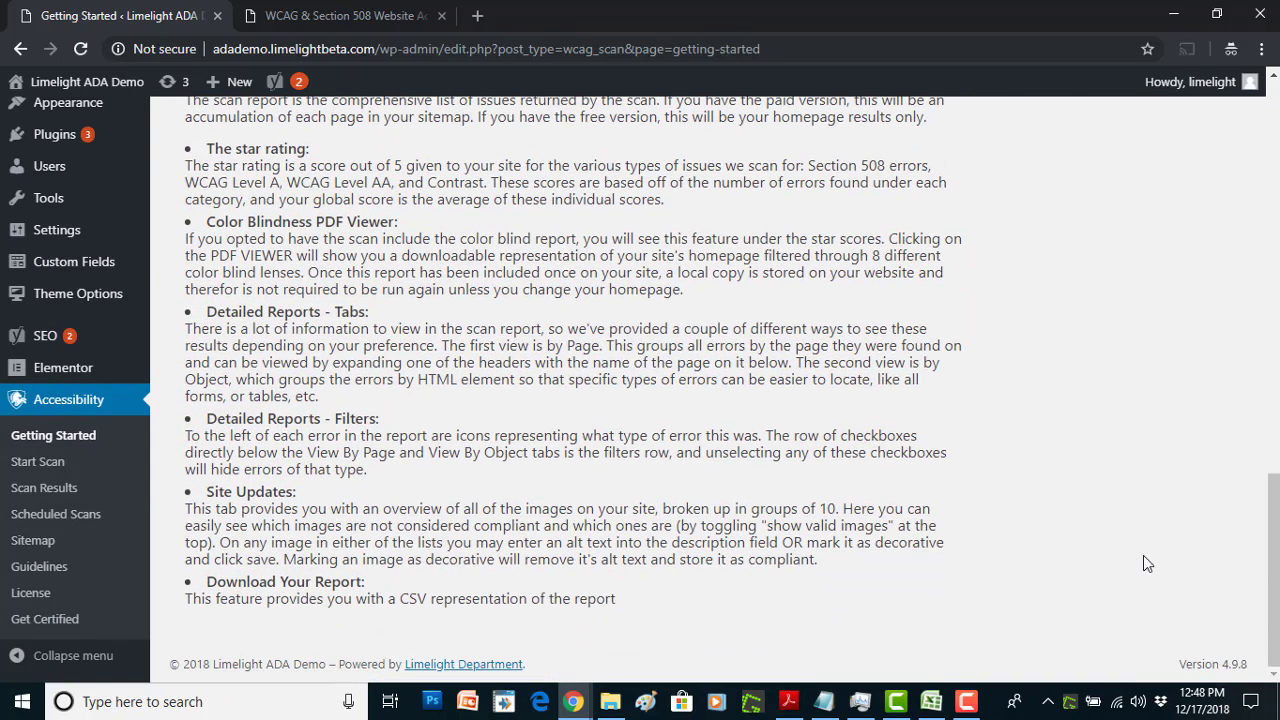
# - Set up a scan titled 'Scan 2018-12-17' with query-string URLs and color-blind report off, scheduled Once
pyautogui.click(31, 468)
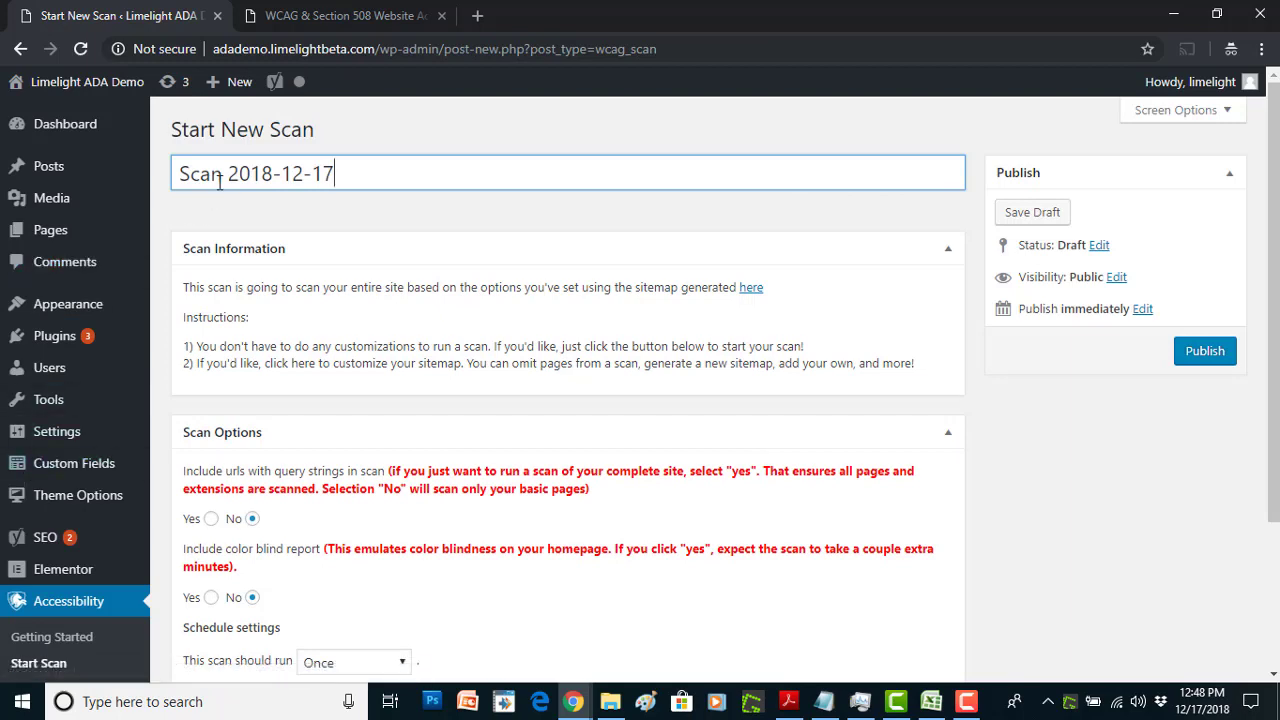
pyautogui.click(178, 172)
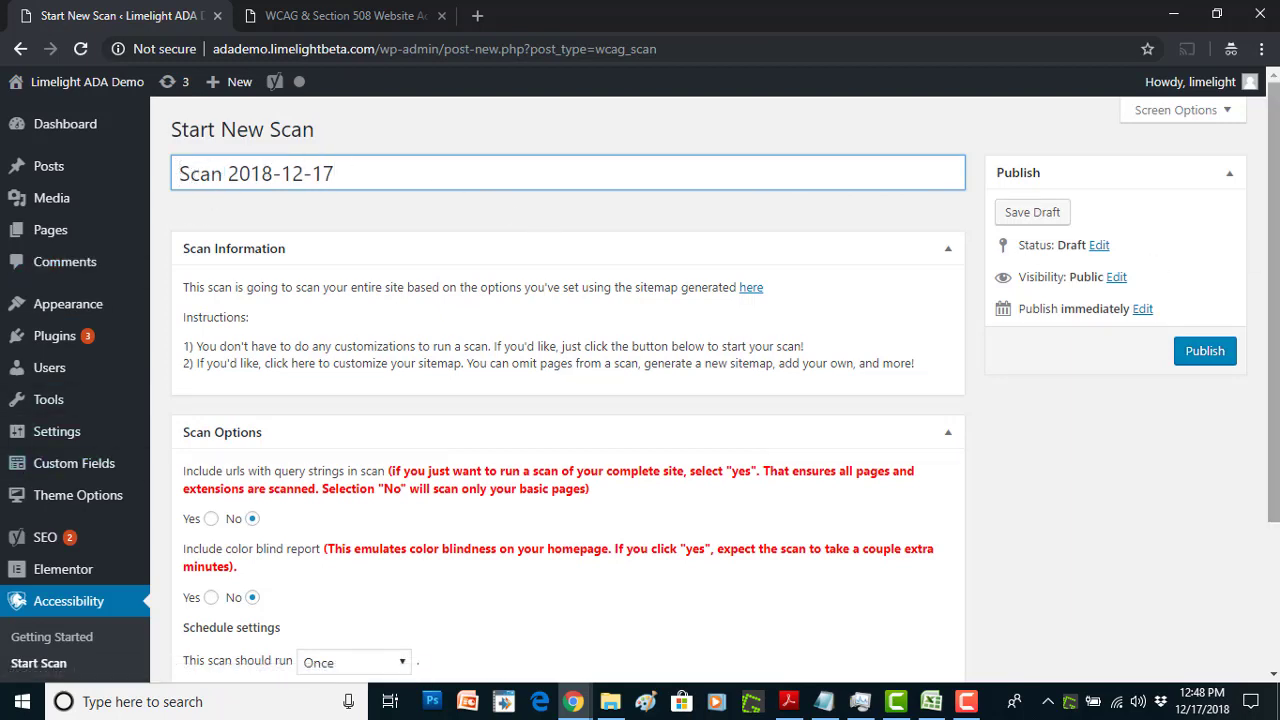
pyautogui.moveTo(1273, 262); pyautogui.dragTo(1273, 296)
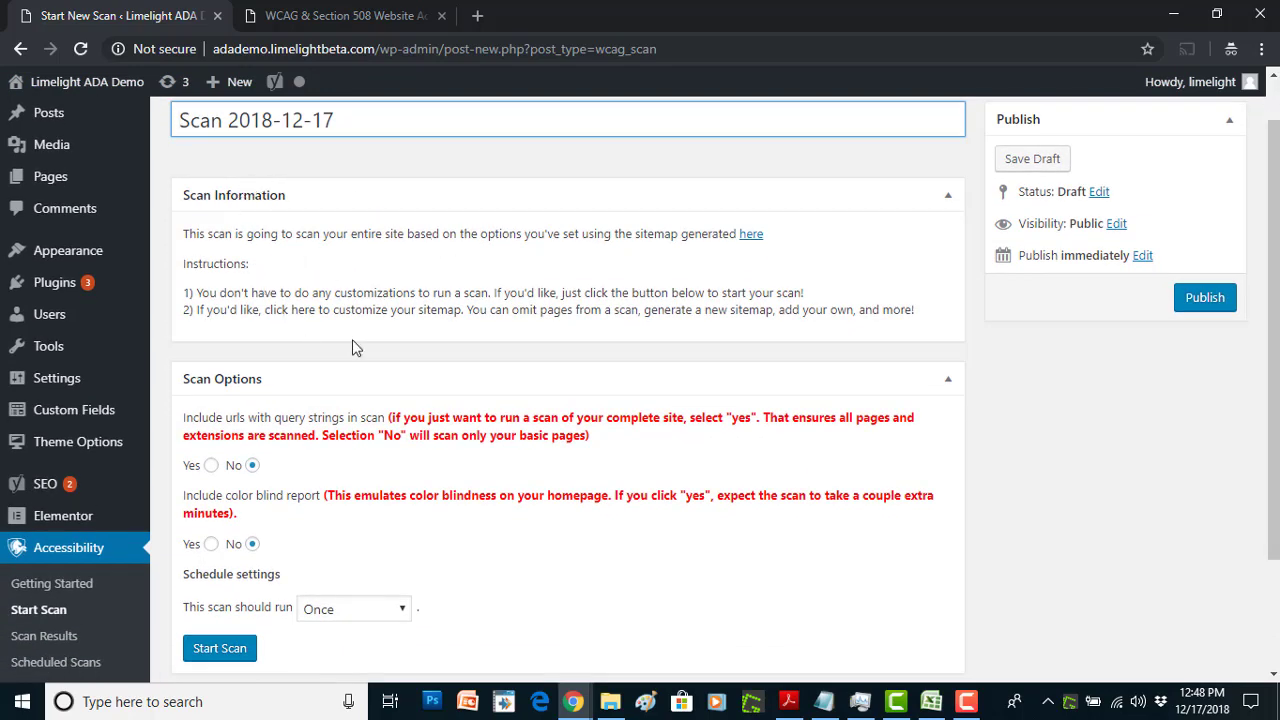
pyautogui.moveTo(1273, 300); pyautogui.dragTo(1273, 346)
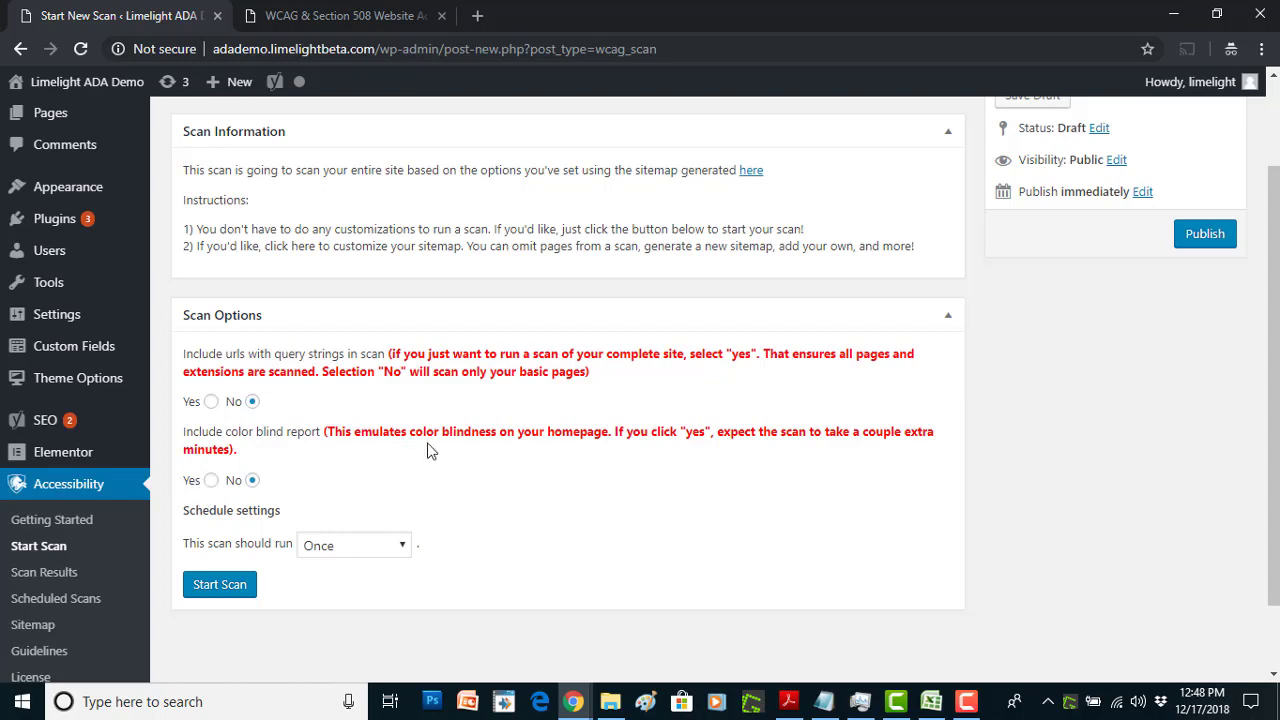
pyautogui.click(360, 557)
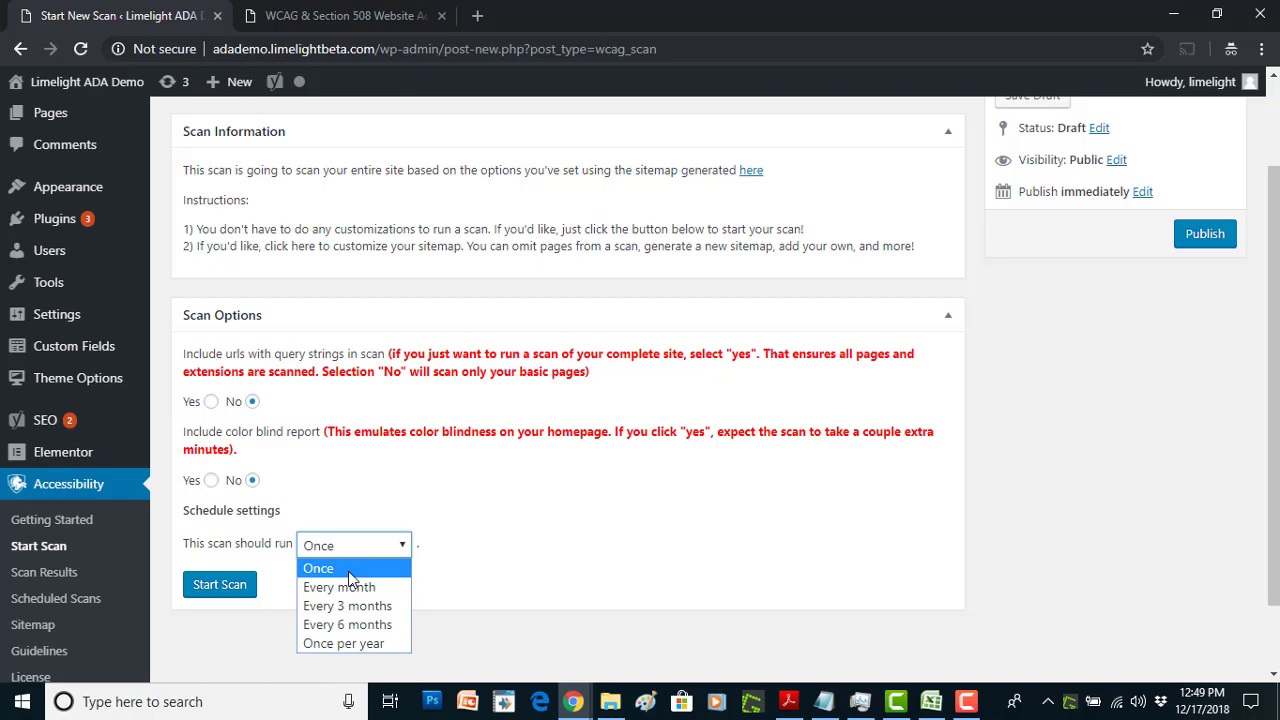
pyautogui.click(348, 570)
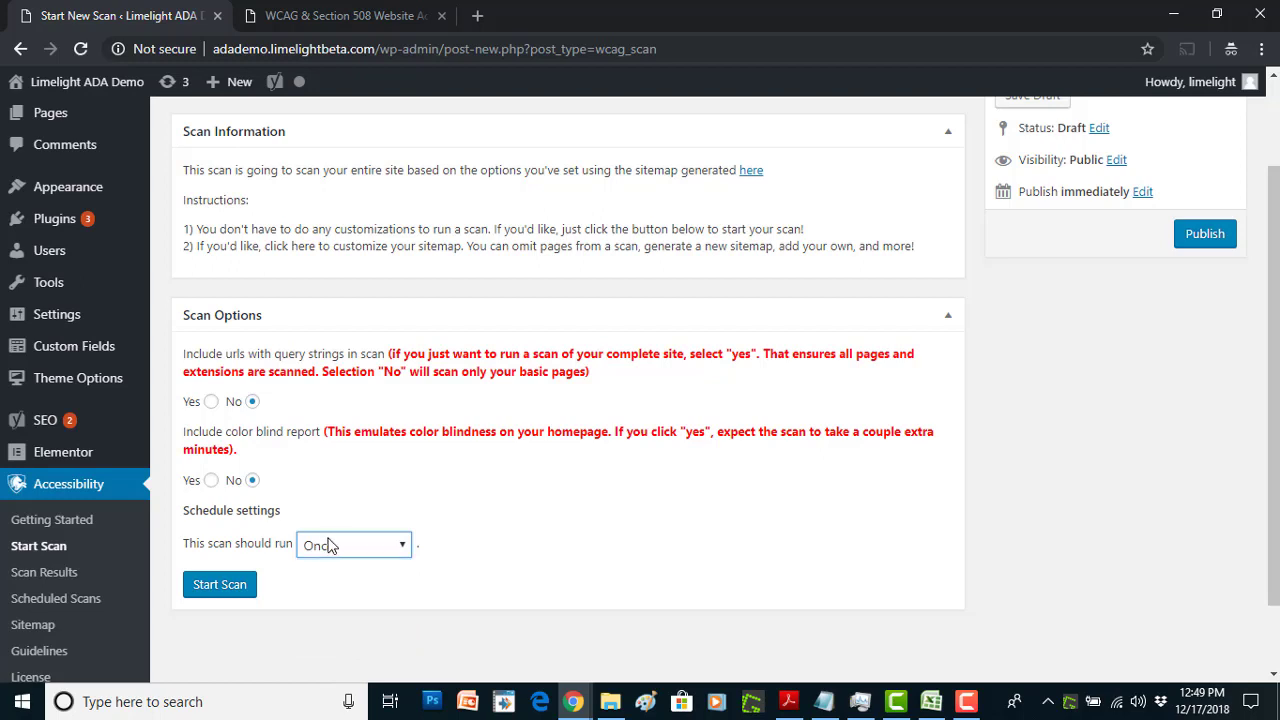
# - Start the Scan 2018-12-17 scan and review its estimated duration and Step 1 progress
pyautogui.click(217, 590)
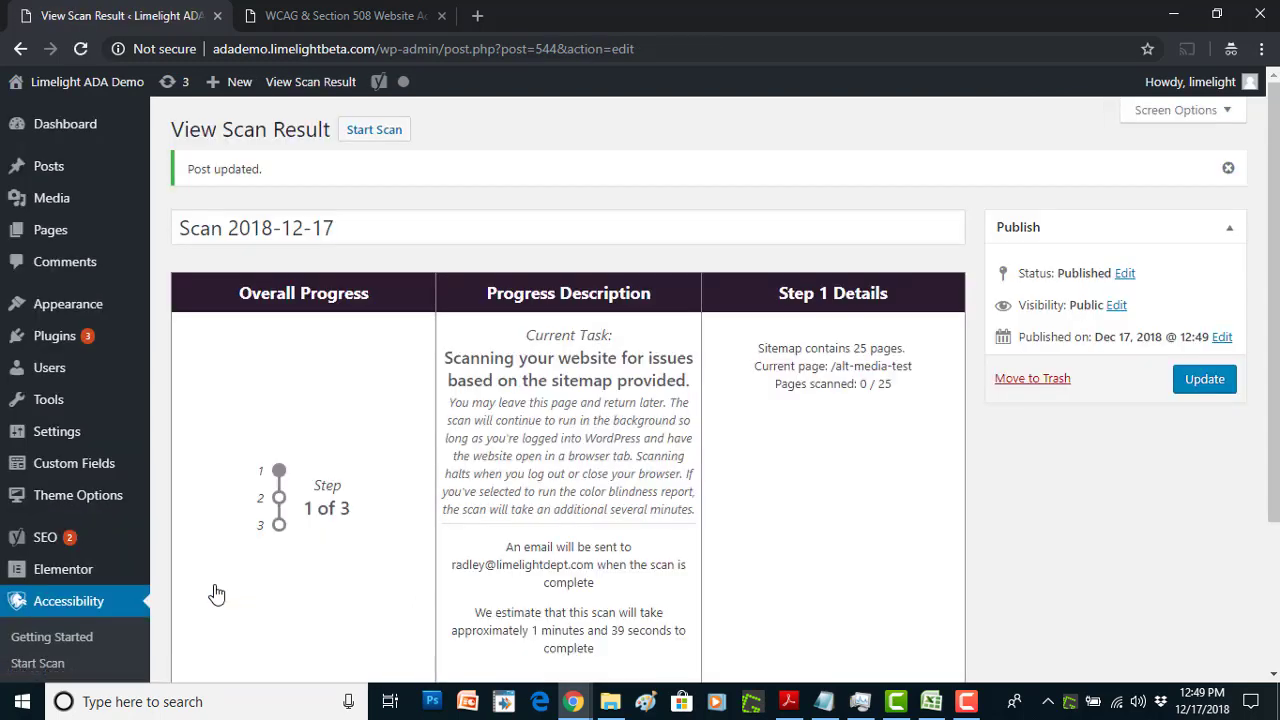
pyautogui.scroll(-1, 617, 204)
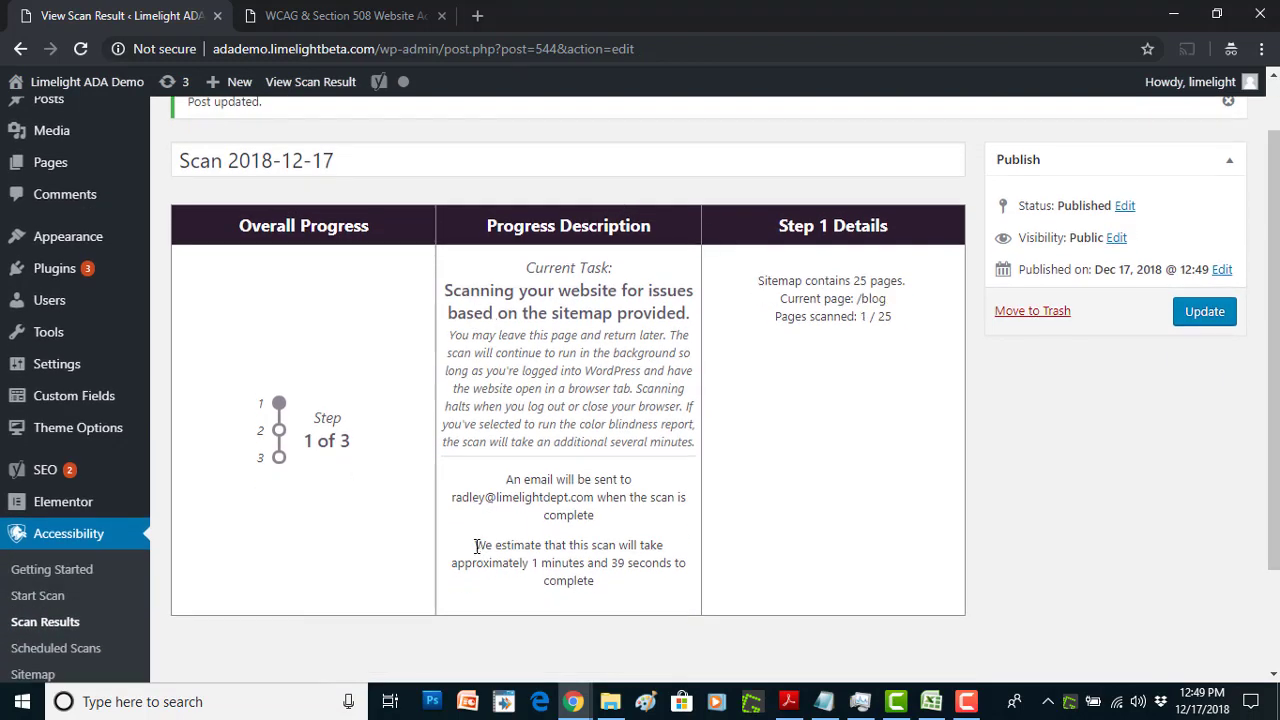
pyautogui.moveTo(476, 545); pyautogui.dragTo(614, 596)
pyautogui.click(616, 596)
pyautogui.moveTo(762, 268); pyautogui.dragTo(890, 318)
pyautogui.click(863, 331)
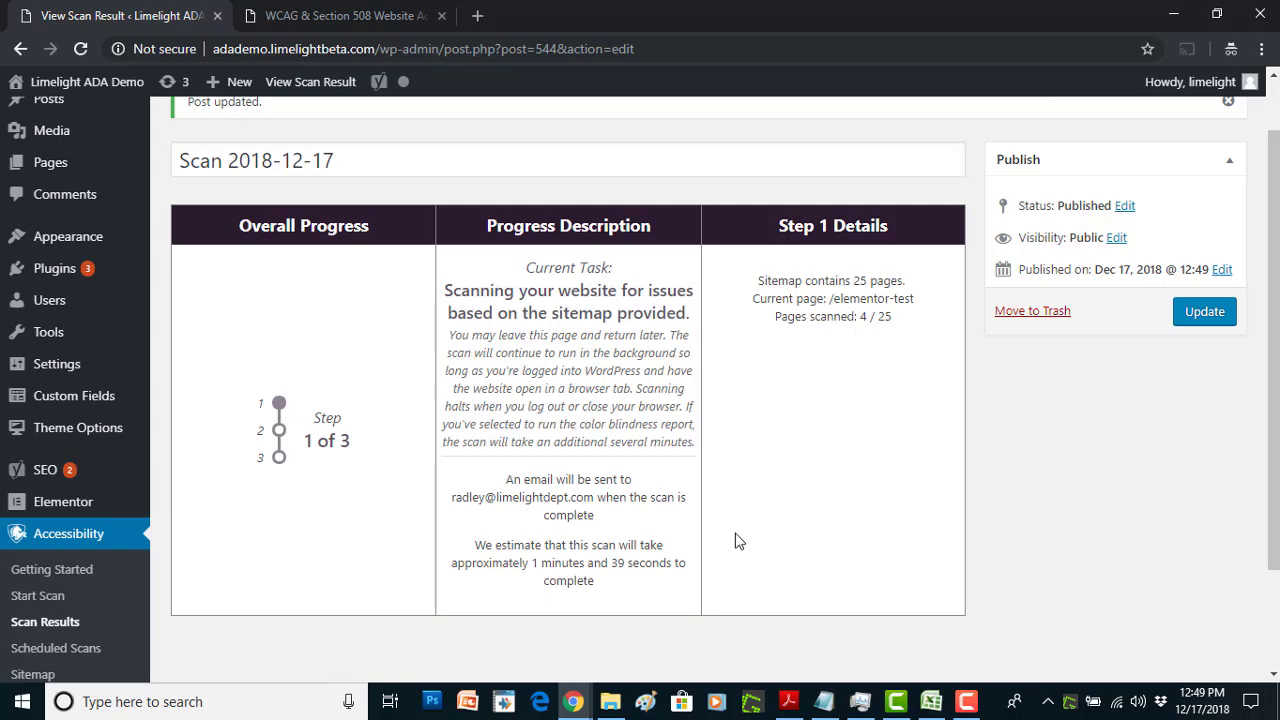
# - Look through the color-blindness views in Test_Color Blind Report.pdf in Acrobat Reader
pyautogui.click(789, 703)
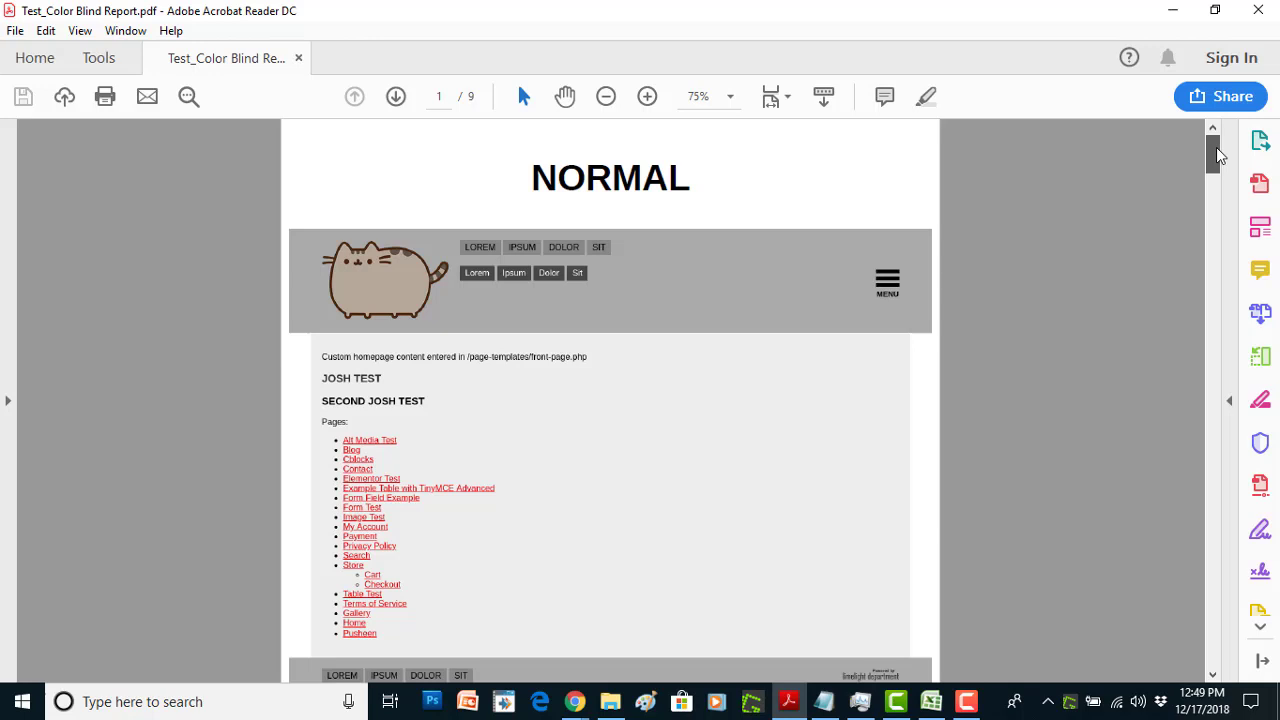
pyautogui.moveTo(1218, 153)
pyautogui.mouseDown()
pyautogui.moveTo(1258, 408)
pyautogui.moveTo(1214, 415)
pyautogui.moveTo(1236, 570)
pyautogui.moveTo(1224, 655)
pyautogui.moveTo(1210, 145)
pyautogui.mouseUp()
# - Return to the browser's scan progress page and check how many pages have been scanned
pyautogui.moveTo(583, 705)
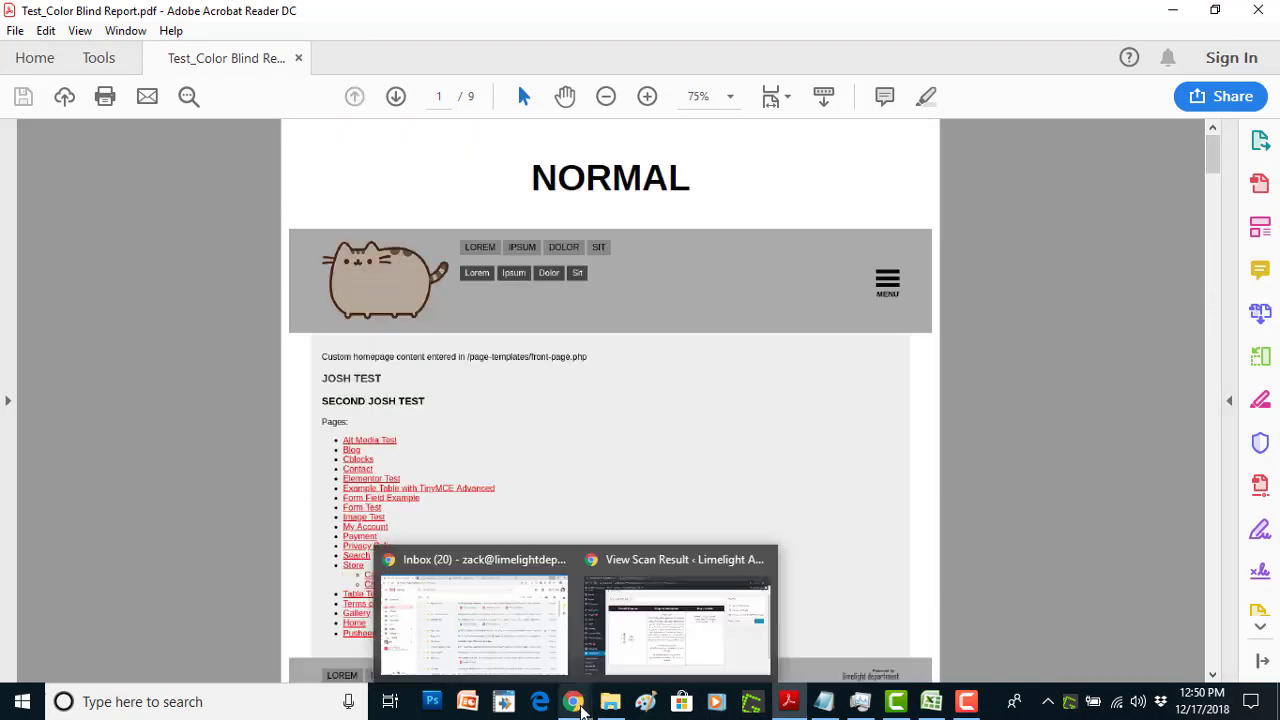
pyautogui.click(685, 625)
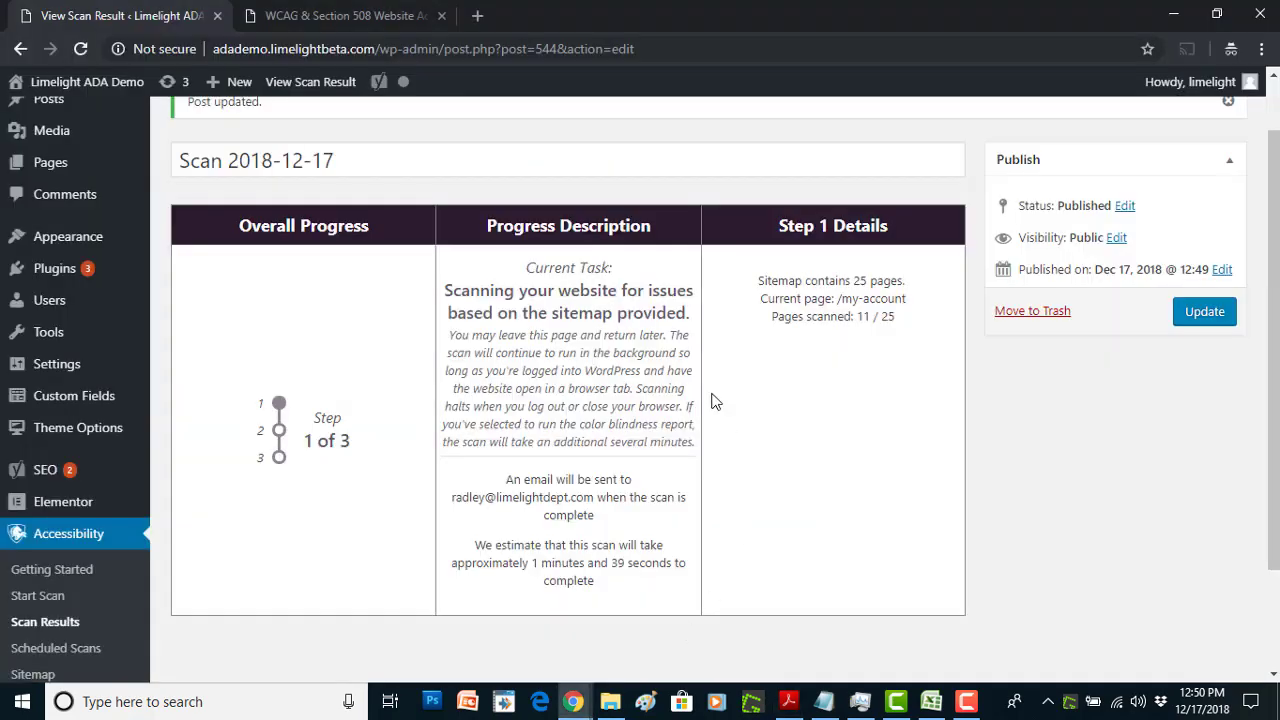
pyautogui.moveTo(1273, 300); pyautogui.dragTo(1273, 255)
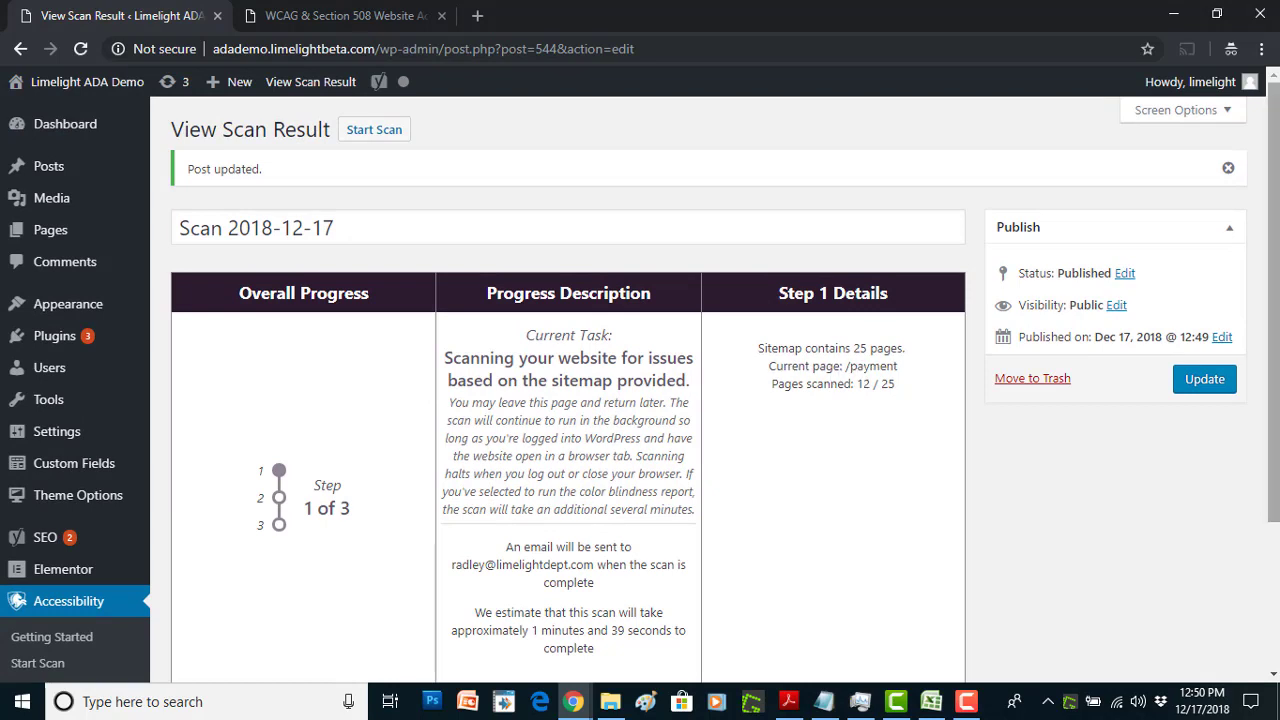
pyautogui.scroll(-1, 820, 290)
pyautogui.moveTo(822, 270); pyautogui.dragTo(877, 282)
pyautogui.click(877, 282)
pyautogui.scroll(-1, 808, 208)
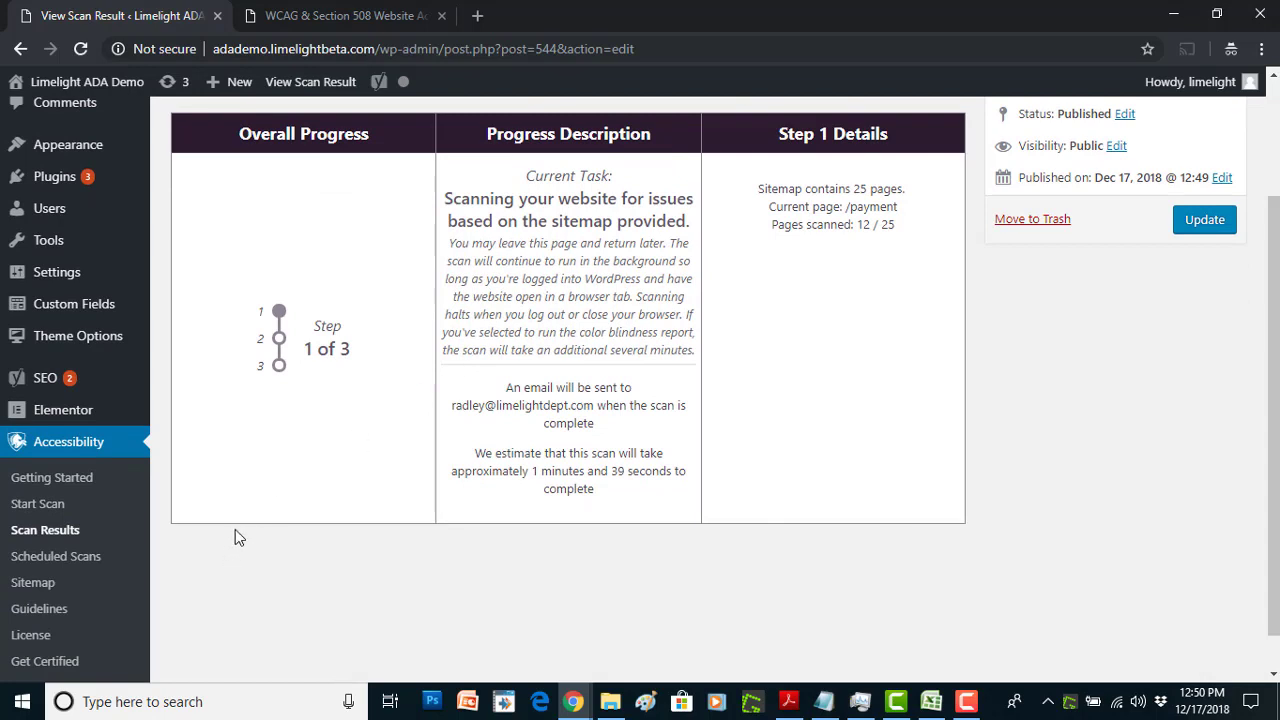
# - Open Accessibility > Scan Results and review the running scan's progress in its row
pyautogui.click(63, 537)
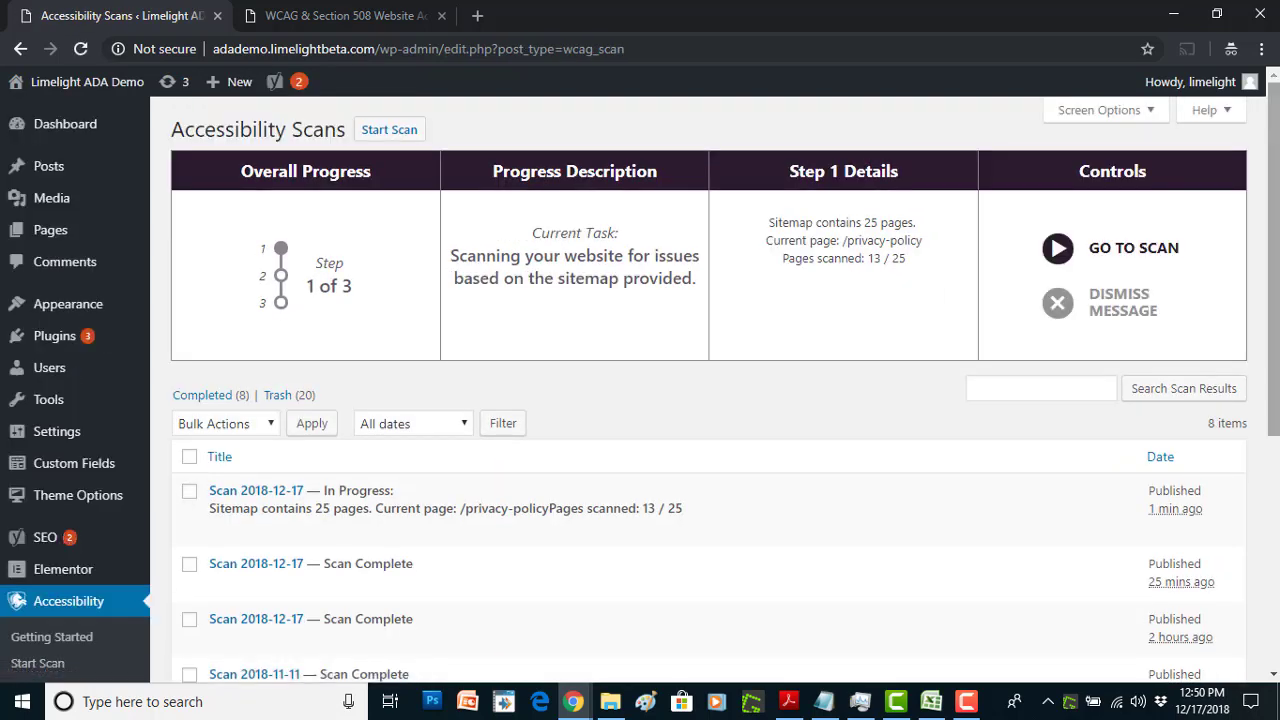
pyautogui.scroll(-2, 1273, 260)
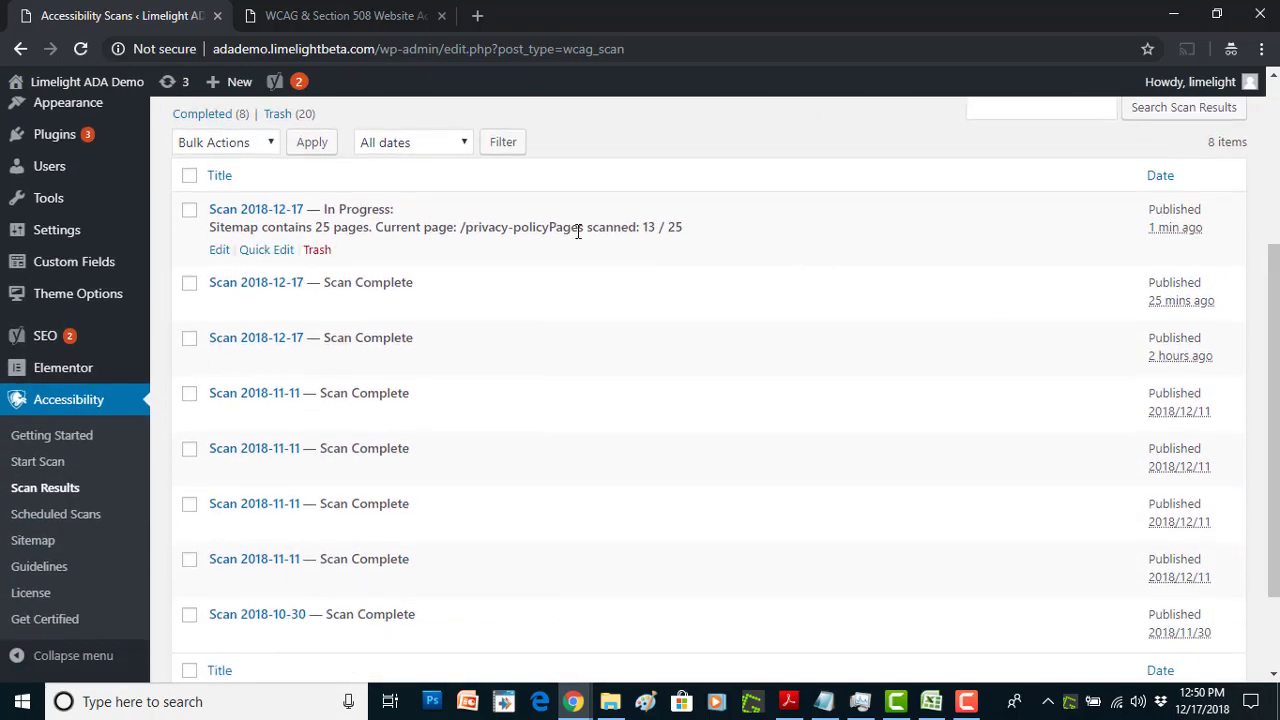
pyautogui.scroll(1, 903, 505)
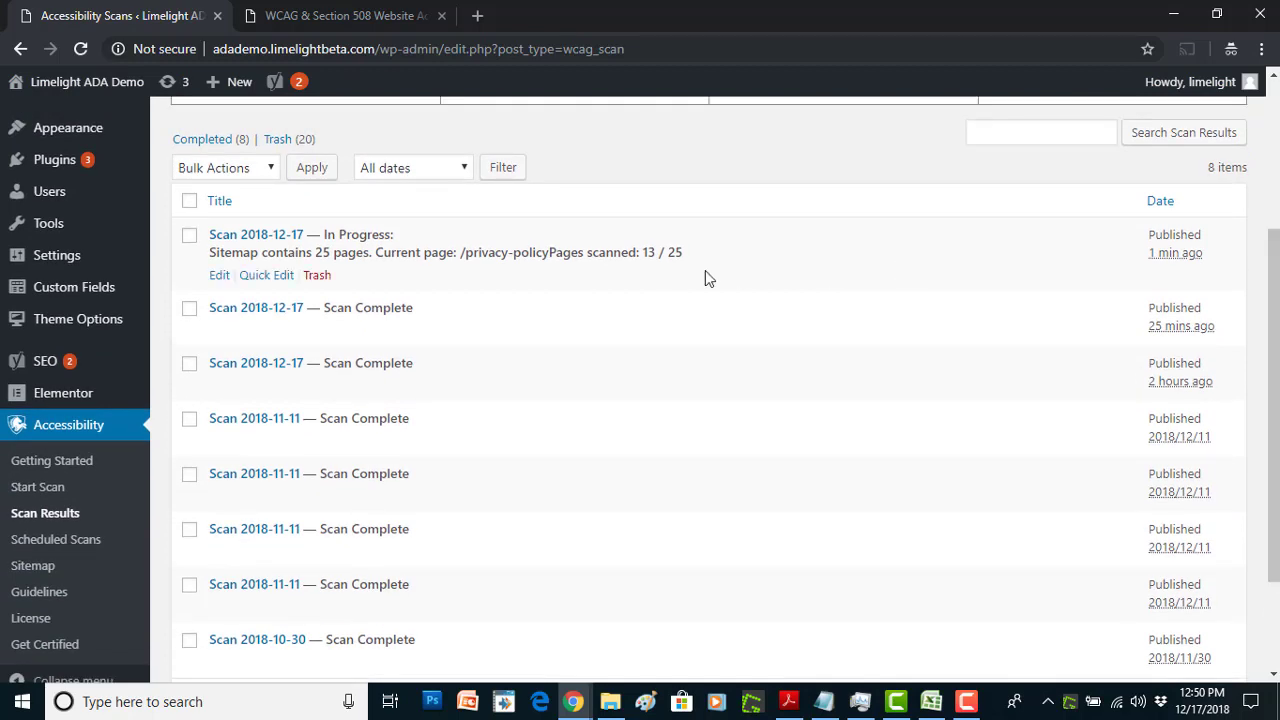
pyautogui.moveTo(316, 252); pyautogui.dragTo(614, 252)
pyautogui.click(614, 252)
# - Open the earlier completed Scan 2018-12-17 report and note its 4 out of 5 stars compliance rating
pyautogui.click(289, 316)
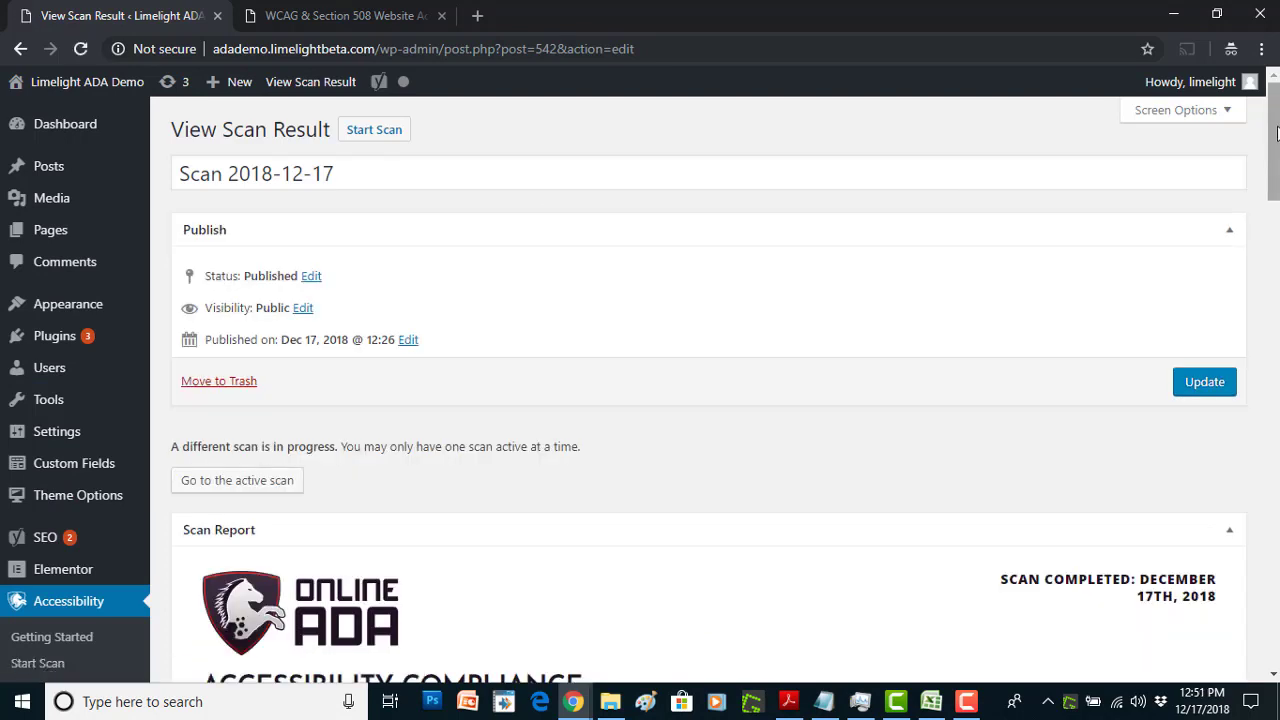
pyautogui.moveTo(1276, 133); pyautogui.dragTo(1276, 188)
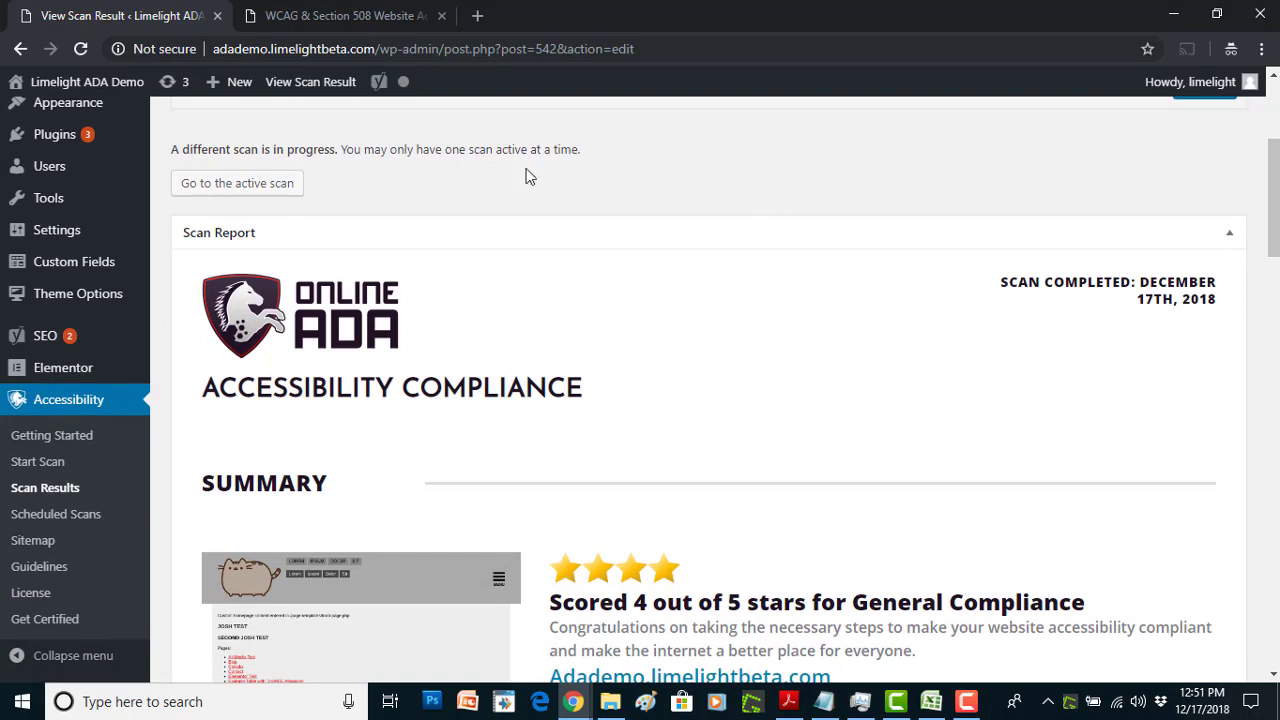
pyautogui.moveTo(197, 148); pyautogui.dragTo(239, 150)
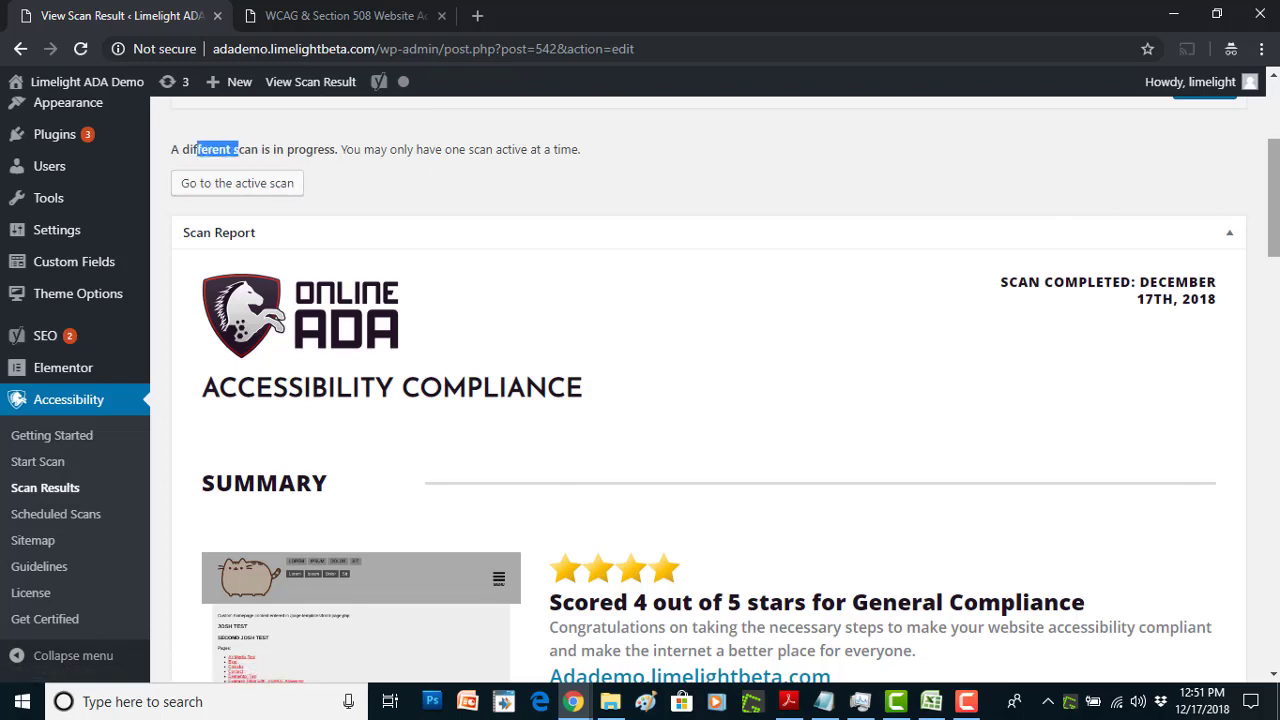
pyautogui.scroll(-3, 1272, 200)
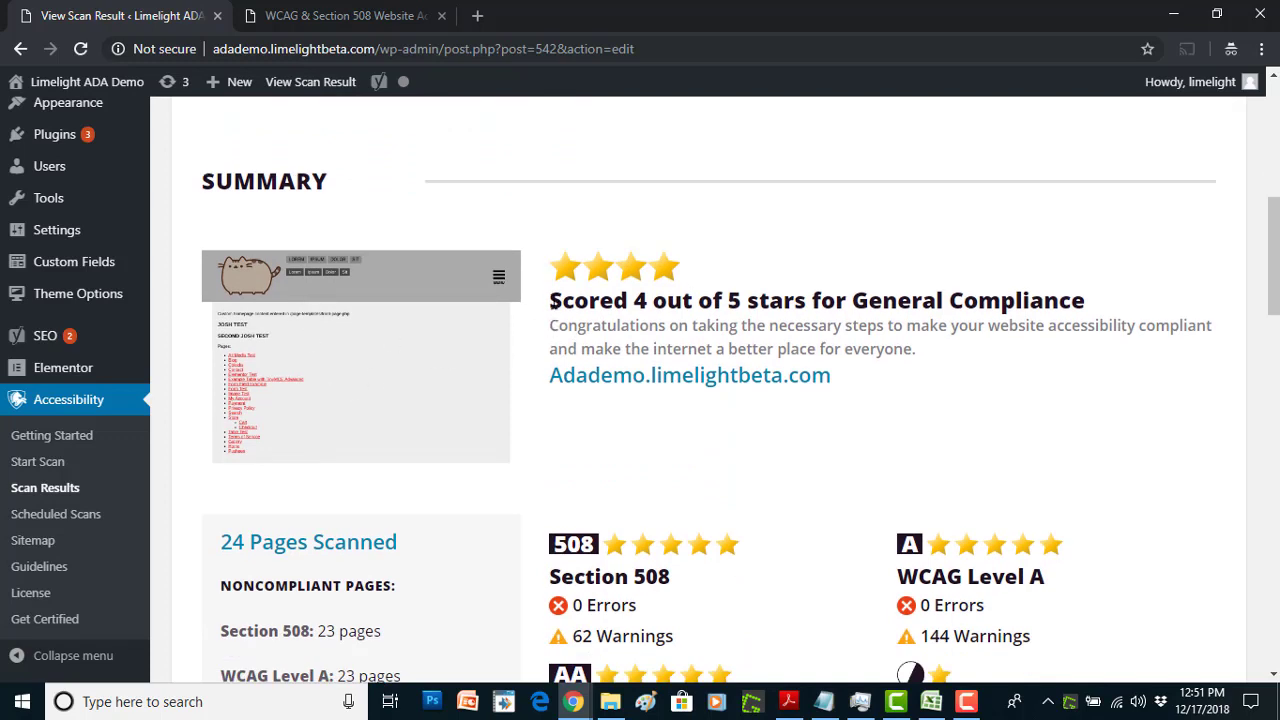
pyautogui.moveTo(551, 293); pyautogui.dragTo(811, 344)
pyautogui.click(811, 344)
# - Review the Summary showing 24 pages scanned and the noncompliant pages
pyautogui.moveTo(557, 374); pyautogui.dragTo(835, 384)
pyautogui.scroll(-2, 1273, 280)
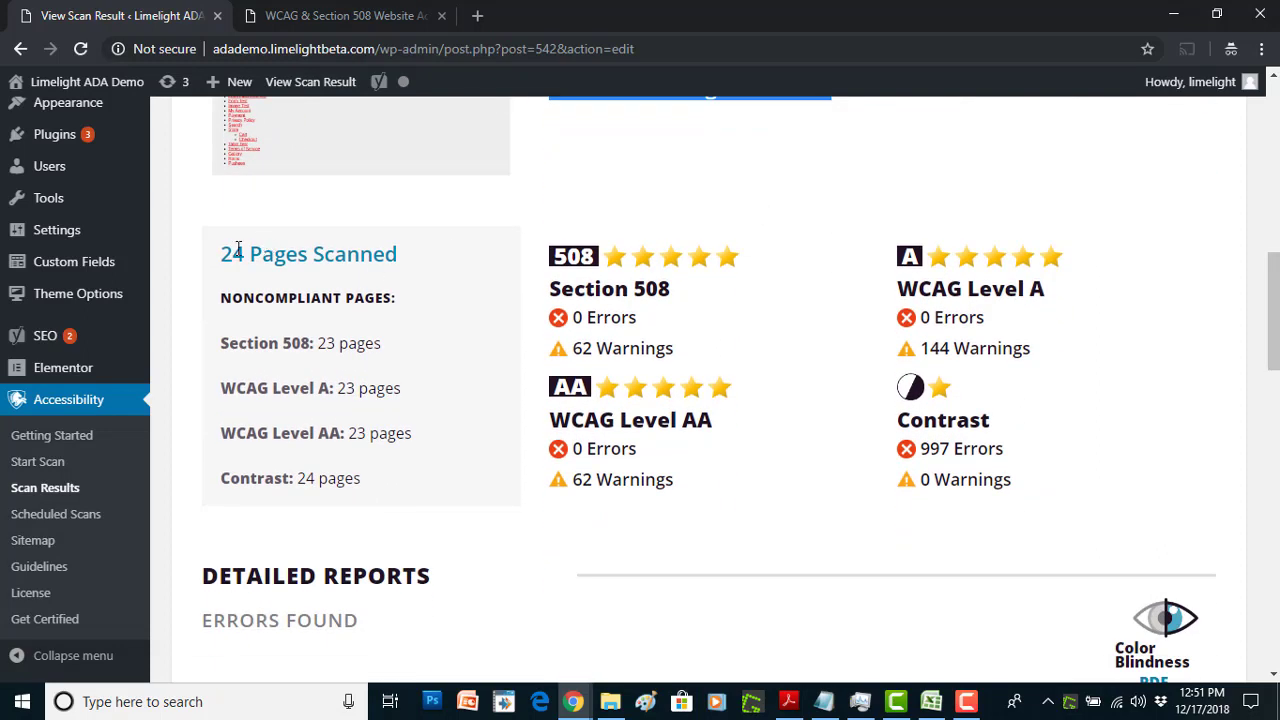
pyautogui.moveTo(220, 248); pyautogui.dragTo(370, 484)
pyautogui.click(376, 490)
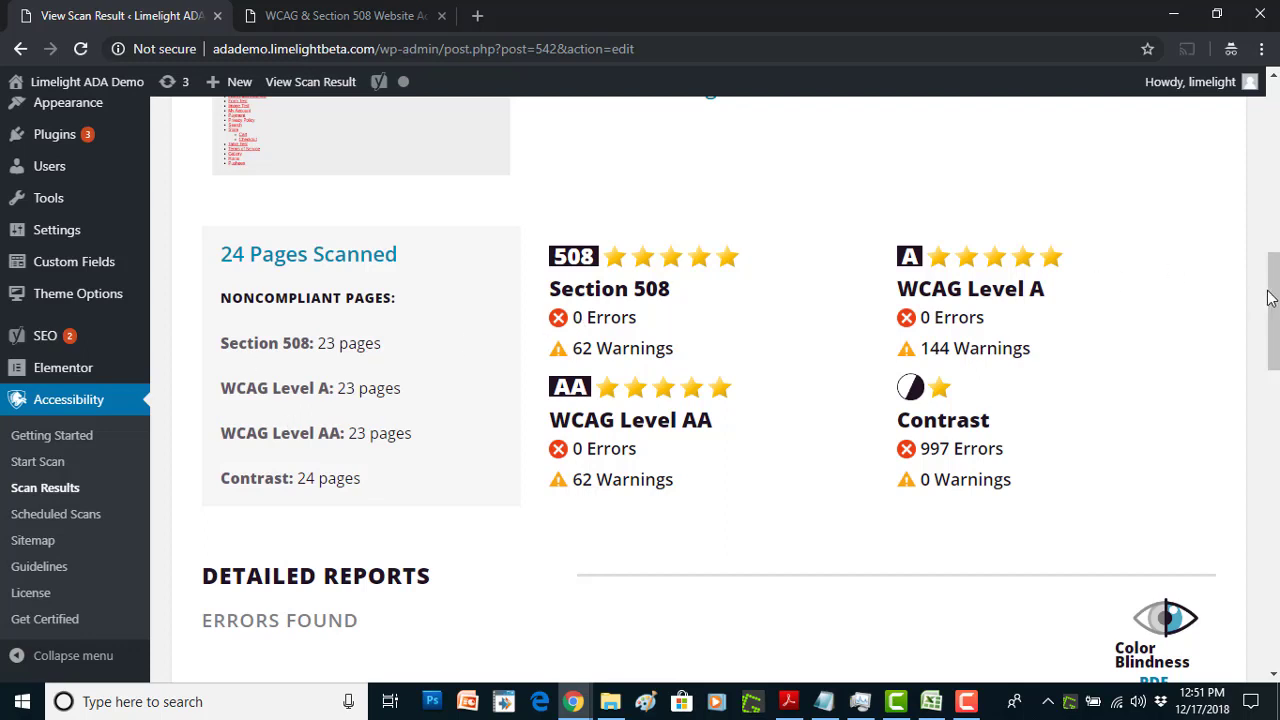
# - Check the WCAG Level A, WCAG Level AA and Section 508 score boxes, including 62 warnings
pyautogui.moveTo(1276, 298); pyautogui.dragTo(1276, 302)
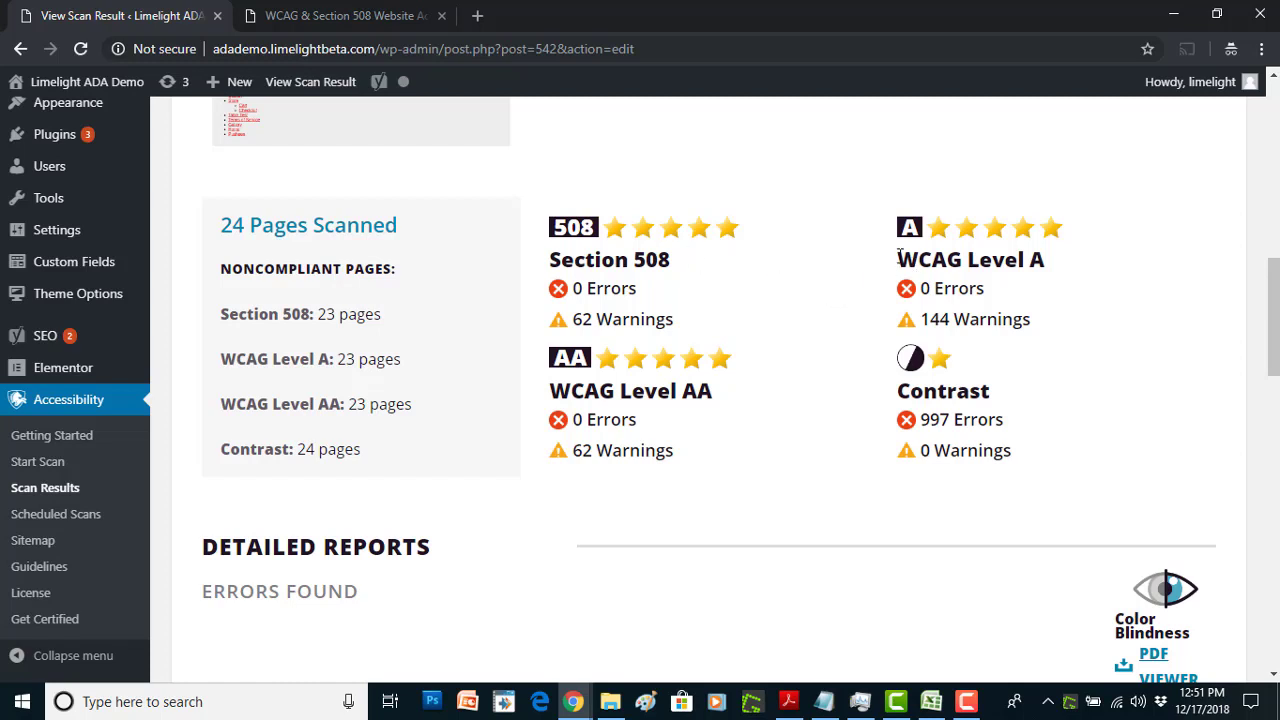
pyautogui.moveTo(993, 258); pyautogui.dragTo(1030, 258)
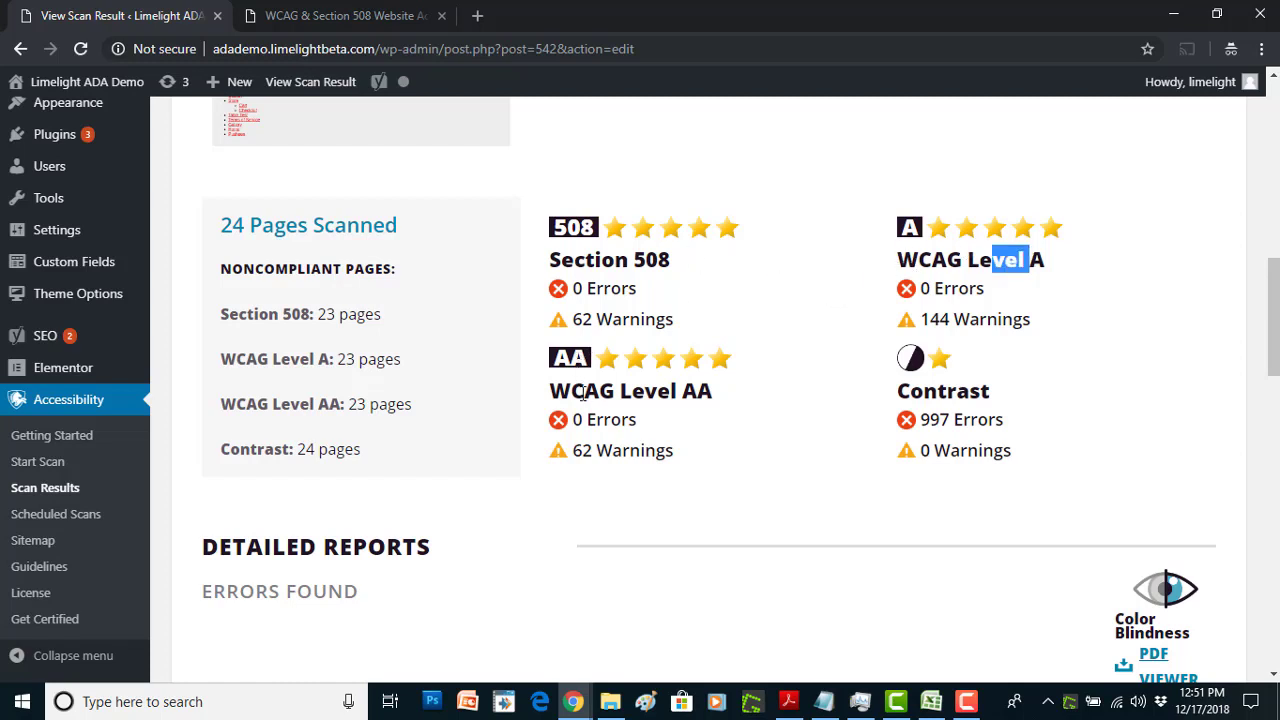
pyautogui.moveTo(585, 392); pyautogui.dragTo(657, 392)
pyautogui.click(675, 390)
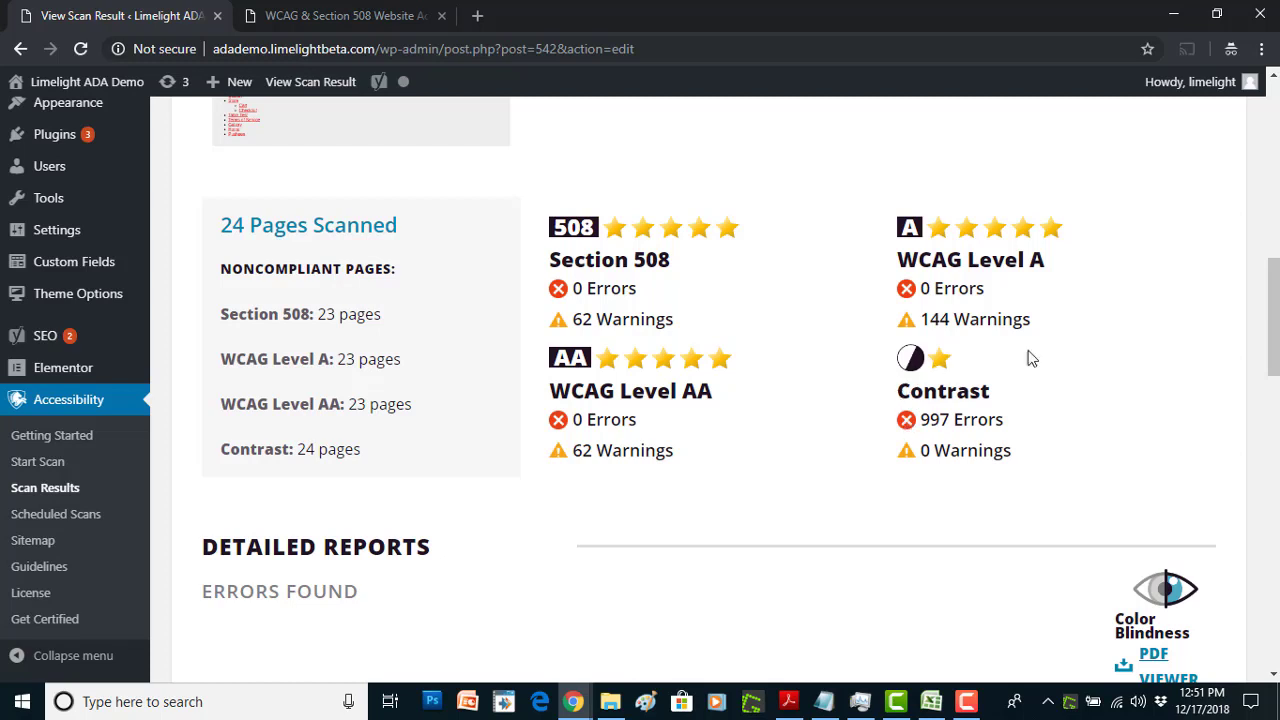
pyautogui.moveTo(1274, 320); pyautogui.dragTo(1274, 328)
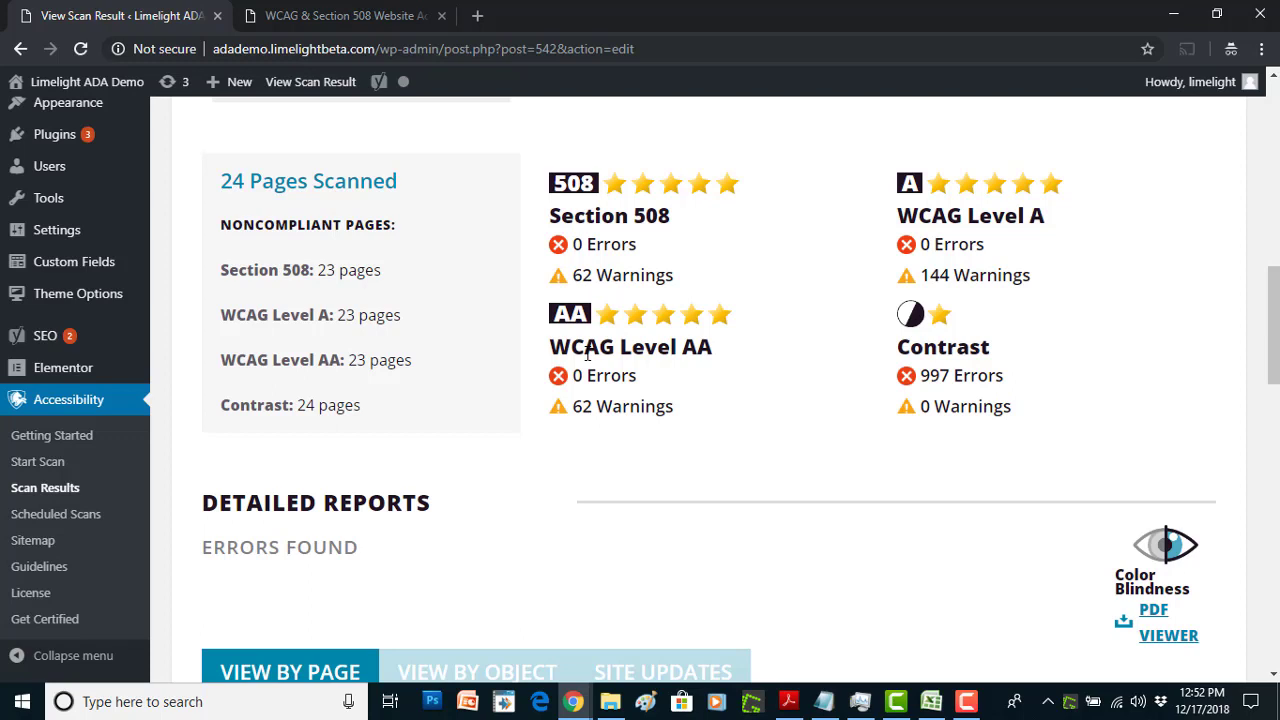
pyautogui.doubleClick(583, 275)
pyautogui.click(604, 276)
# - Scroll to the Detailed Reports section with its result filters, CSV REPORT button and per-page list
pyautogui.scroll(-2, 1273, 330)
pyautogui.scroll(-2, 1273, 330)
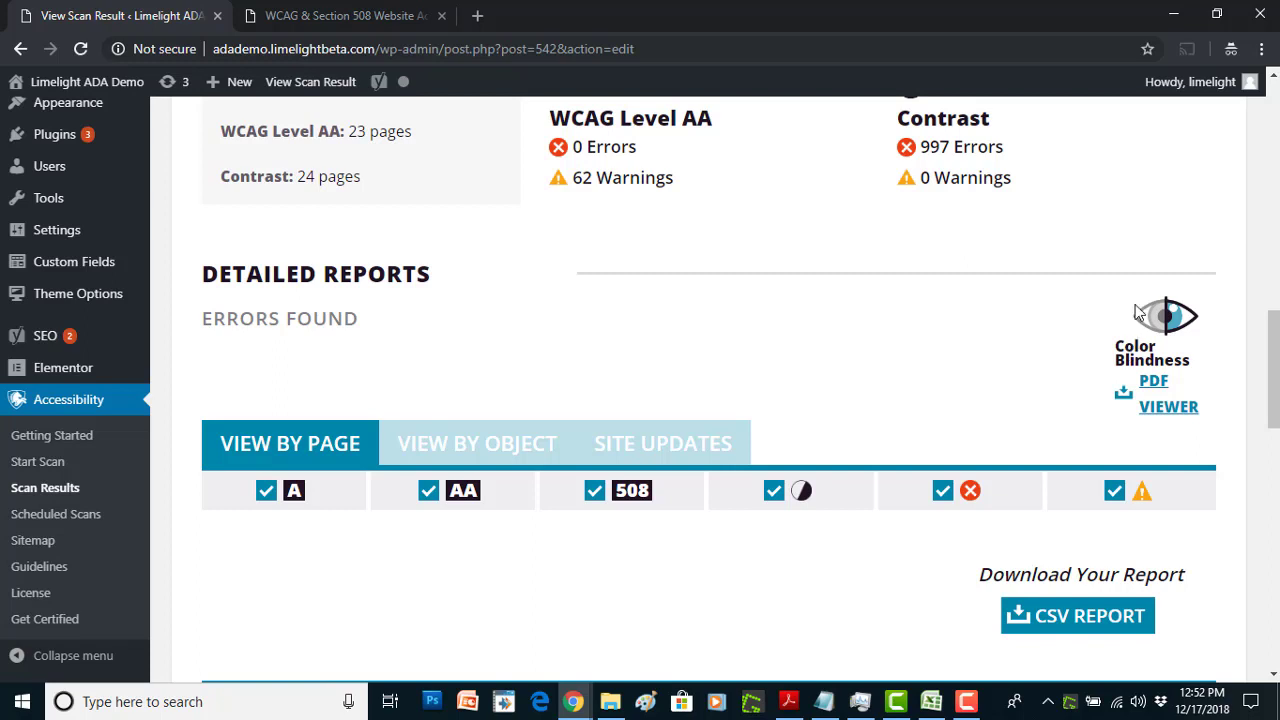
pyautogui.scroll(-2, 1183, 318)
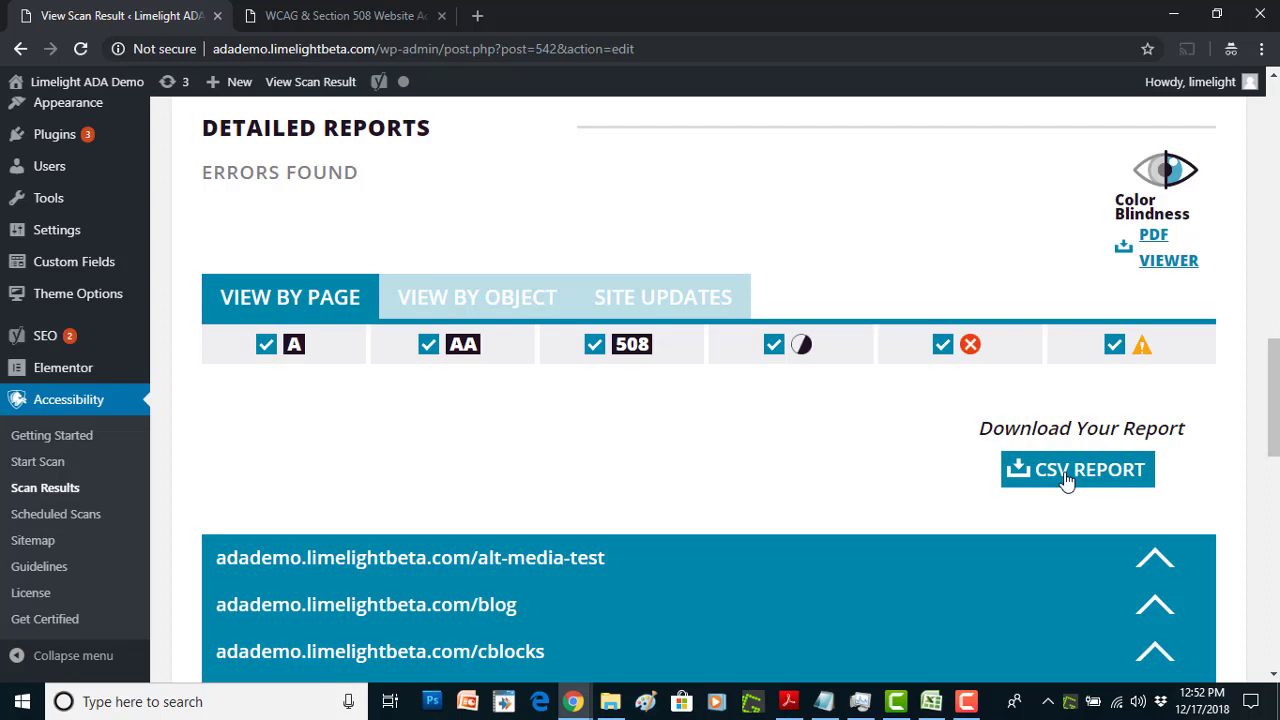
# - Switch to the page-report spreadsheet in Excel and read the audio HTML in cell C3
pyautogui.click(931, 702)
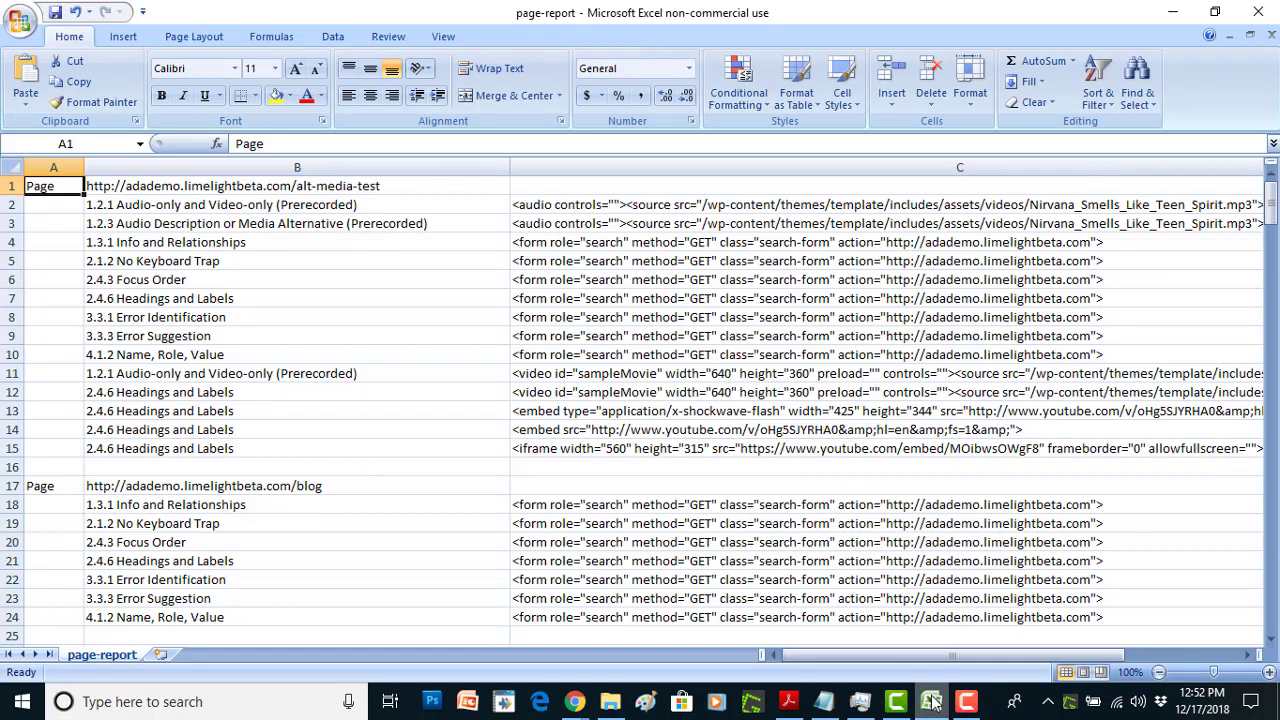
pyautogui.click(1273, 203)
pyautogui.moveTo(1273, 203)
pyautogui.mouseDown()
pyautogui.moveTo(1273, 312)
pyautogui.moveTo(1275, 190)
pyautogui.mouseUp()
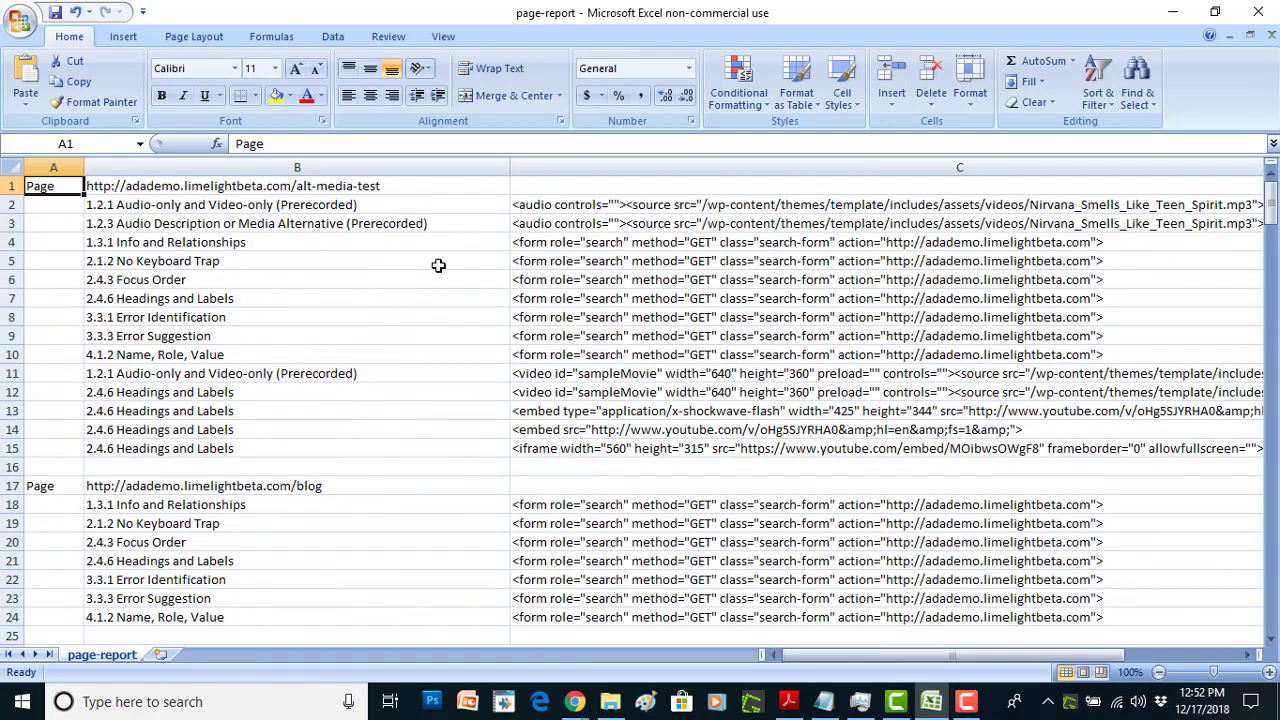
pyautogui.click(652, 222)
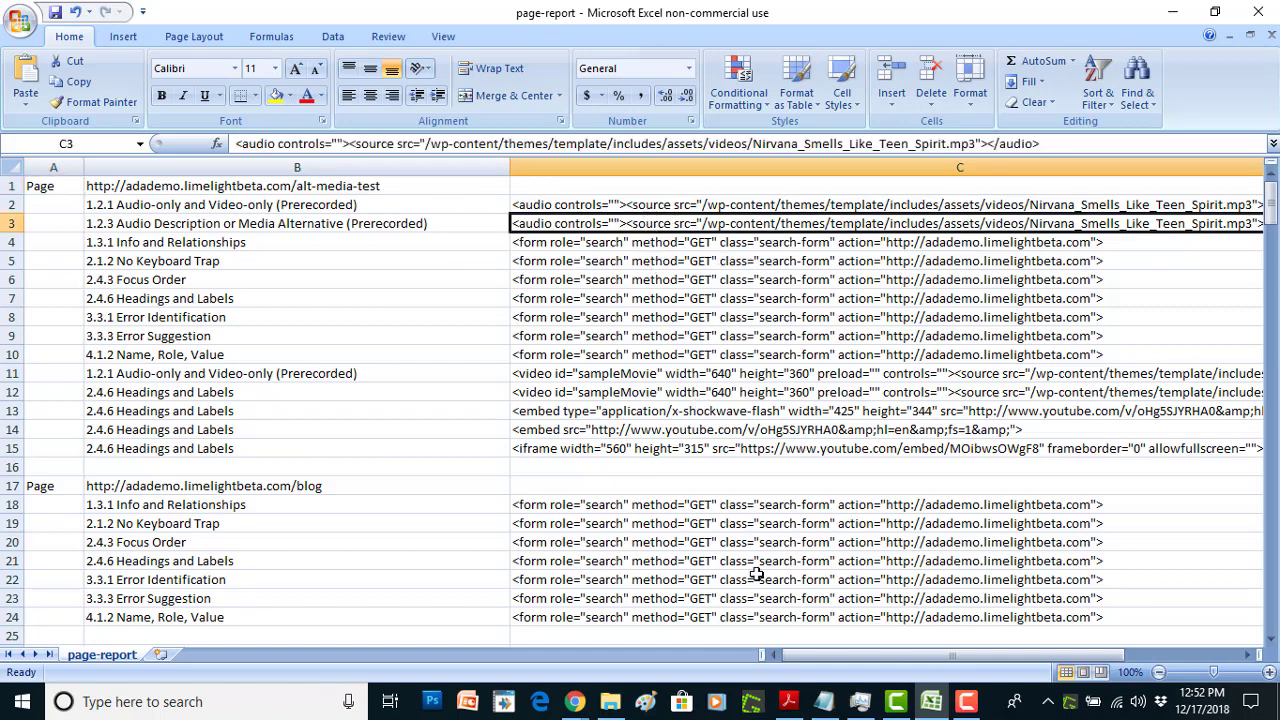
pyautogui.moveTo(827, 654); pyautogui.dragTo(1003, 652)
# - Read the guideline descriptions down column D from D2, then head back to Chrome
pyautogui.click(952, 205)
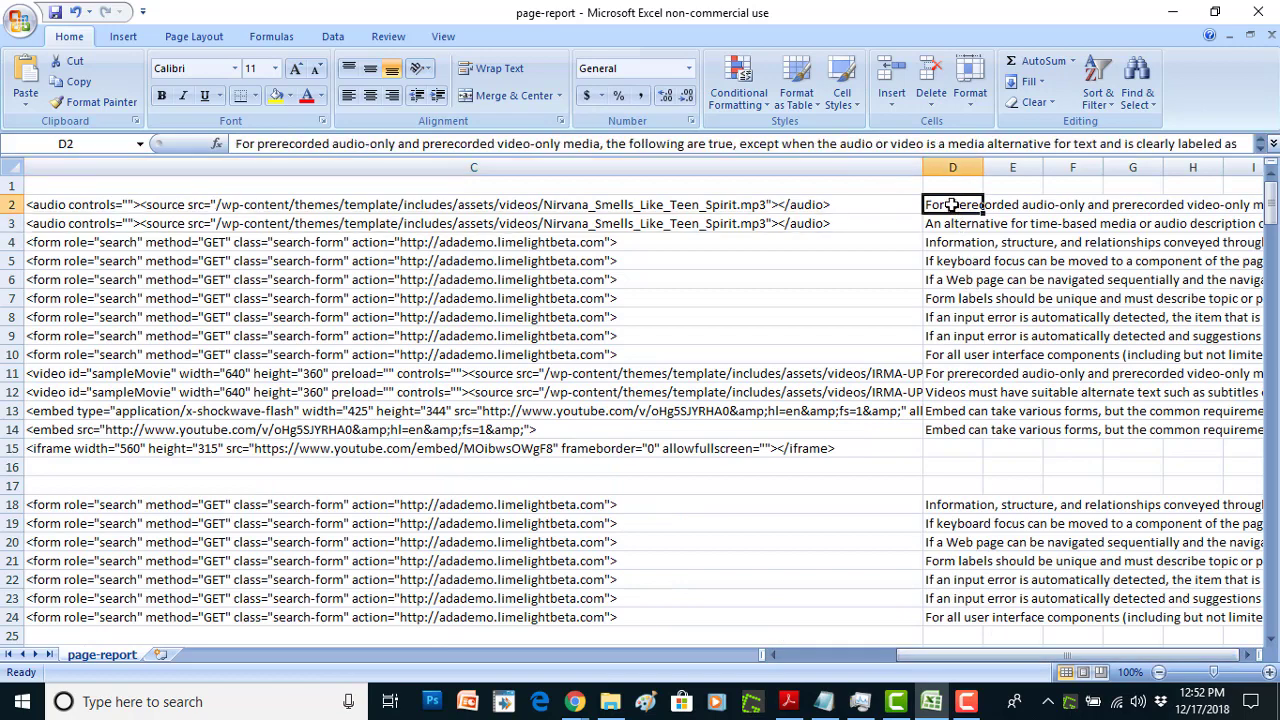
pyautogui.press('Down')
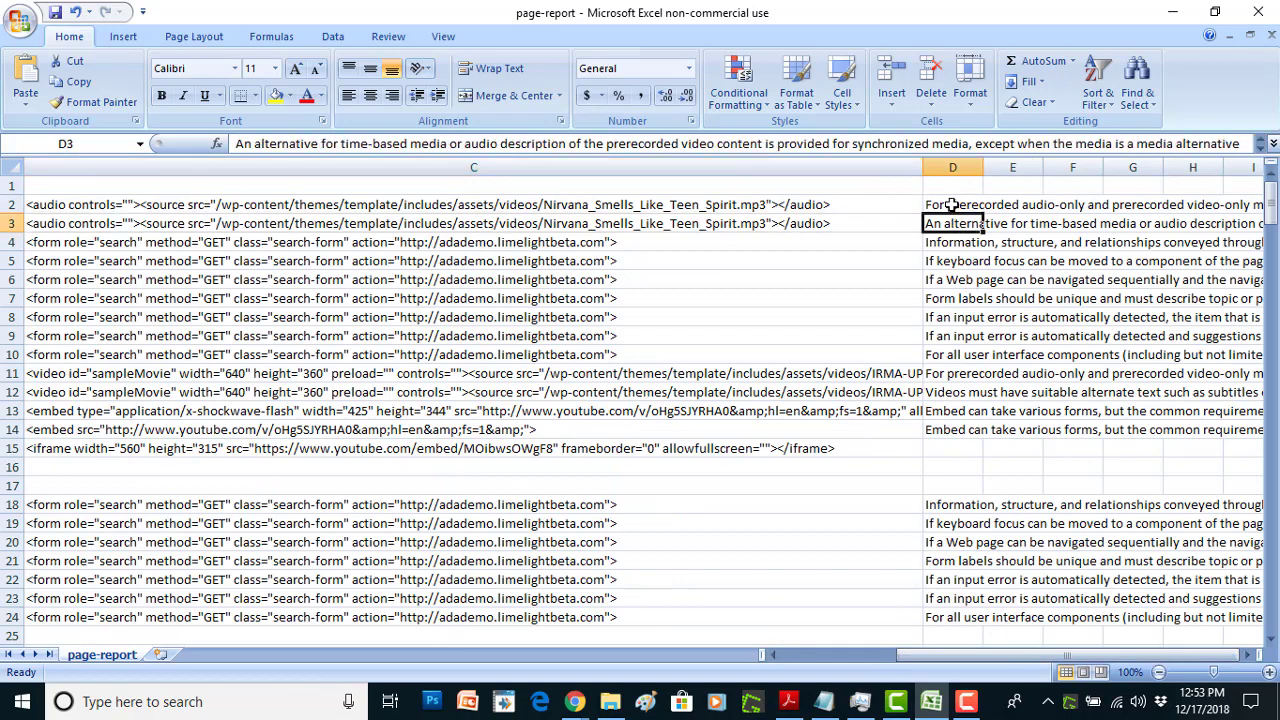
pyautogui.press('Down')
pyautogui.press('Down')
pyautogui.press('Down')
pyautogui.press('Down')
pyautogui.press('Down')
pyautogui.press('Down')
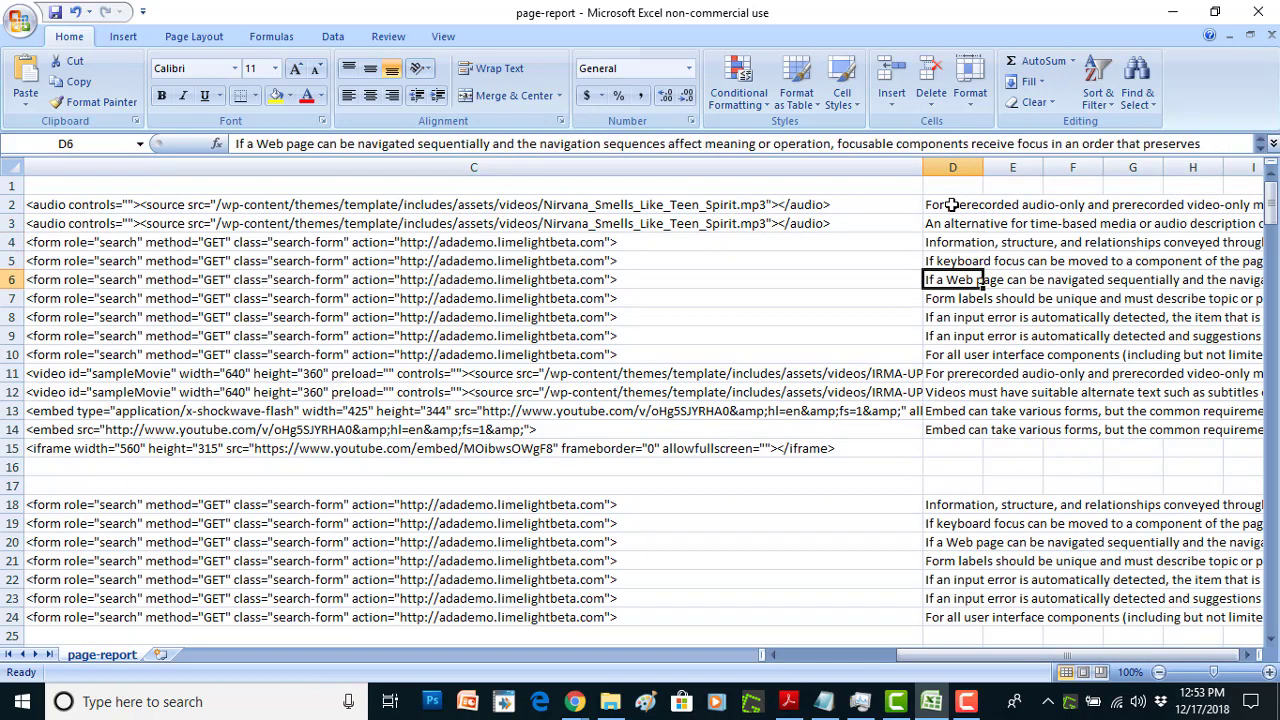
pyautogui.press('Down')
pyautogui.press('Down')
pyautogui.press('Down')
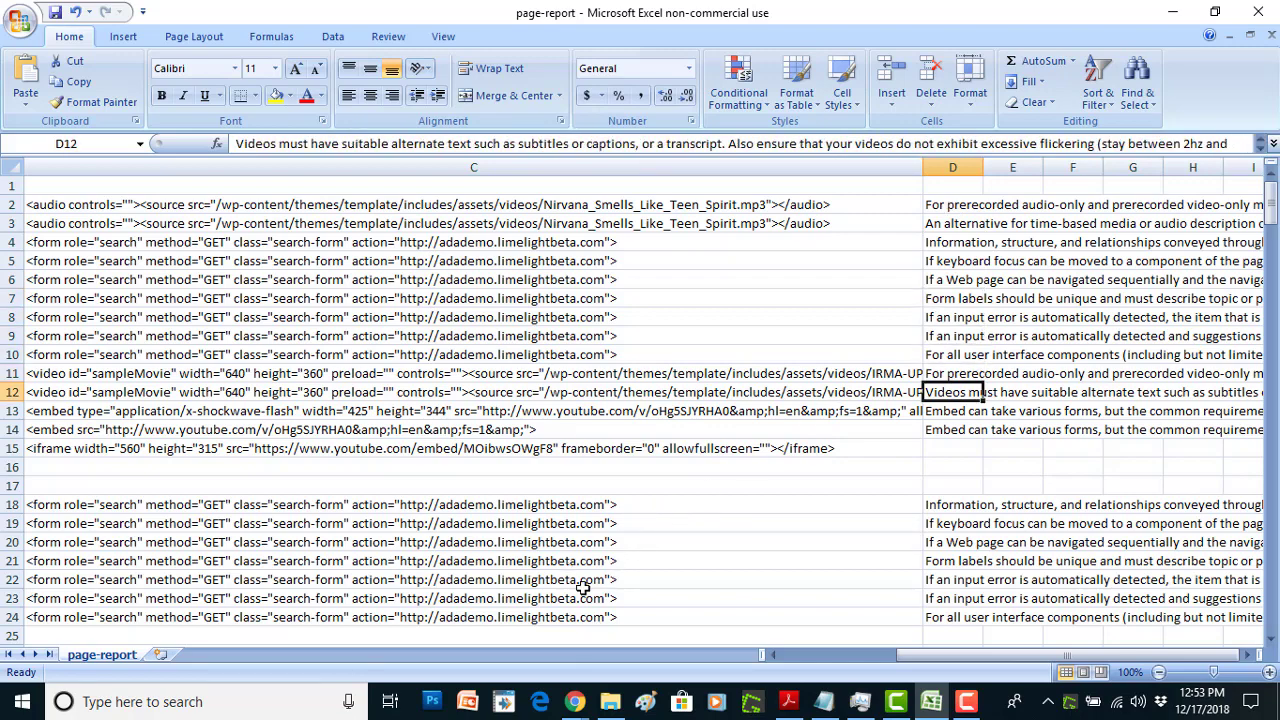
pyautogui.click(590, 692)
pyautogui.click(685, 620)
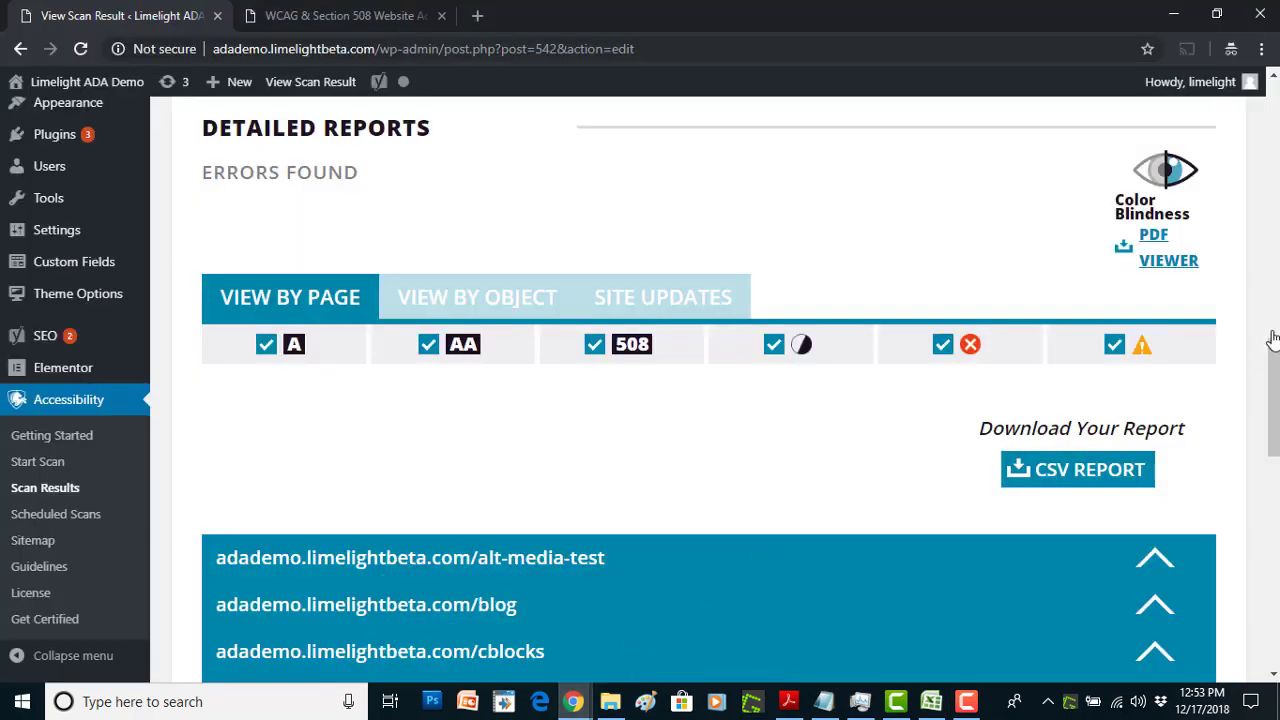
pyautogui.scroll(-1, 700, 390)
pyautogui.scroll(-1, 700, 390)
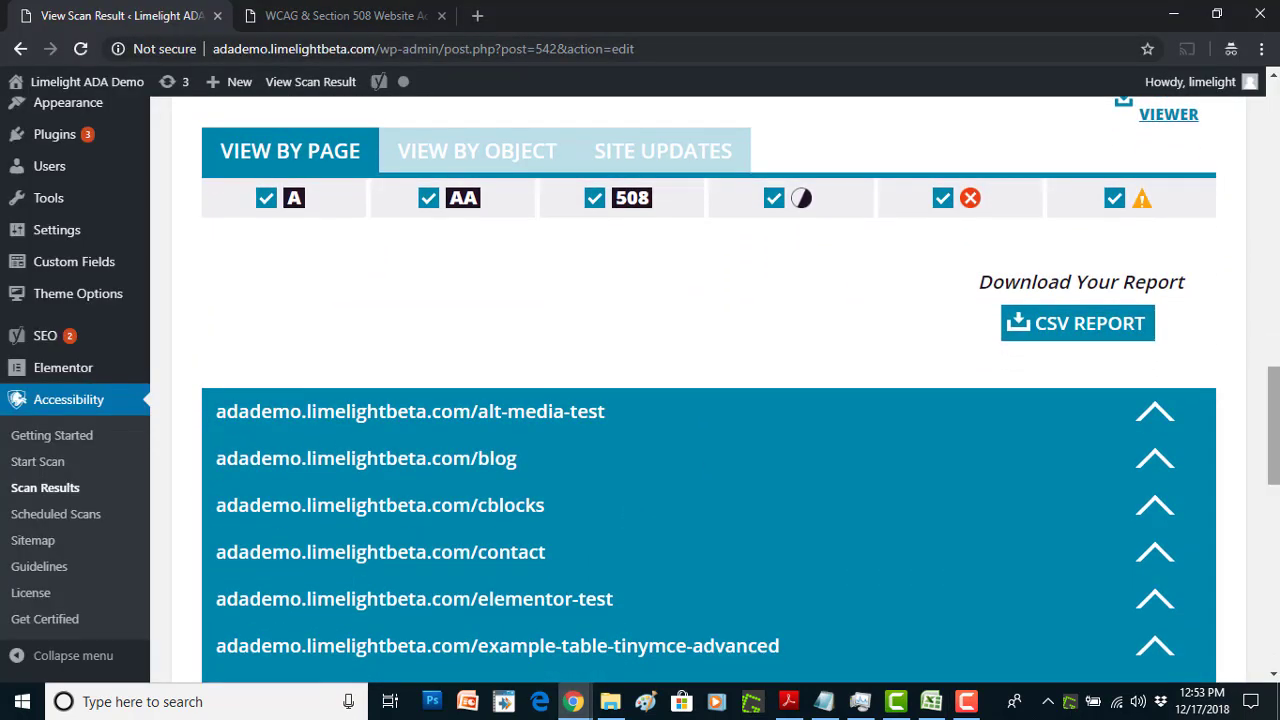
pyautogui.scroll(4, 700, 390)
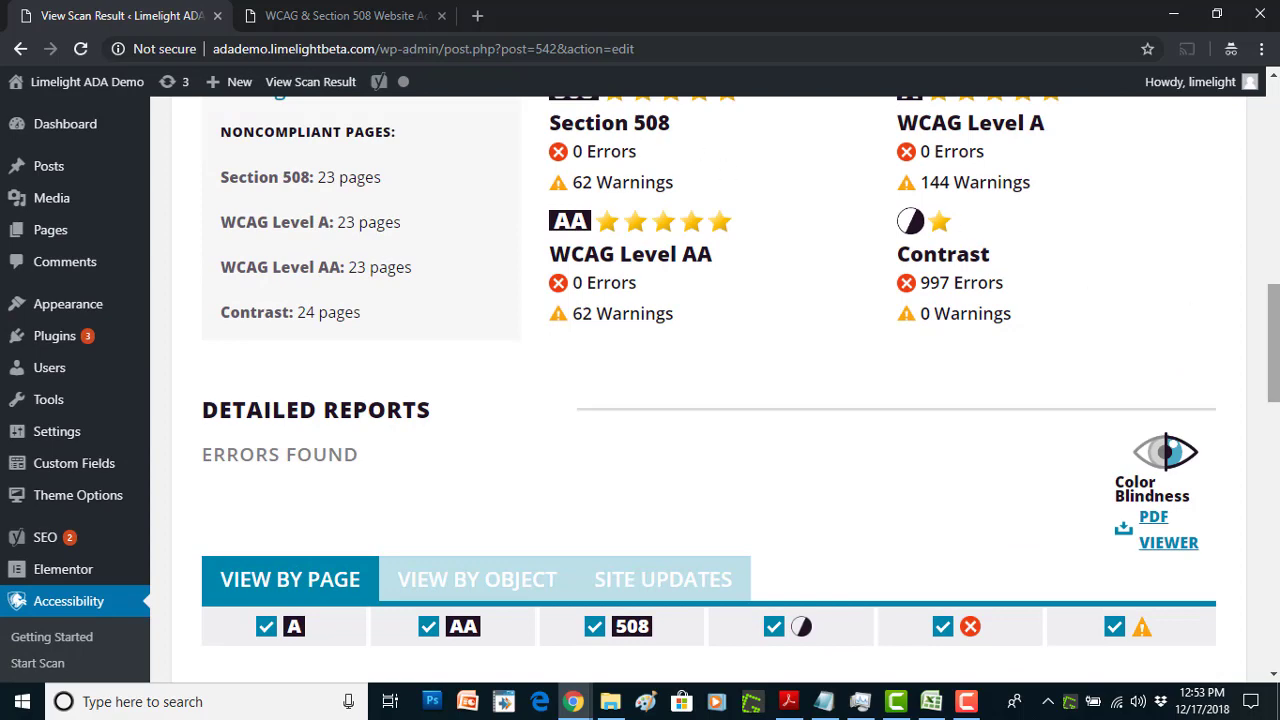
pyautogui.scroll(-4, 943, 349)
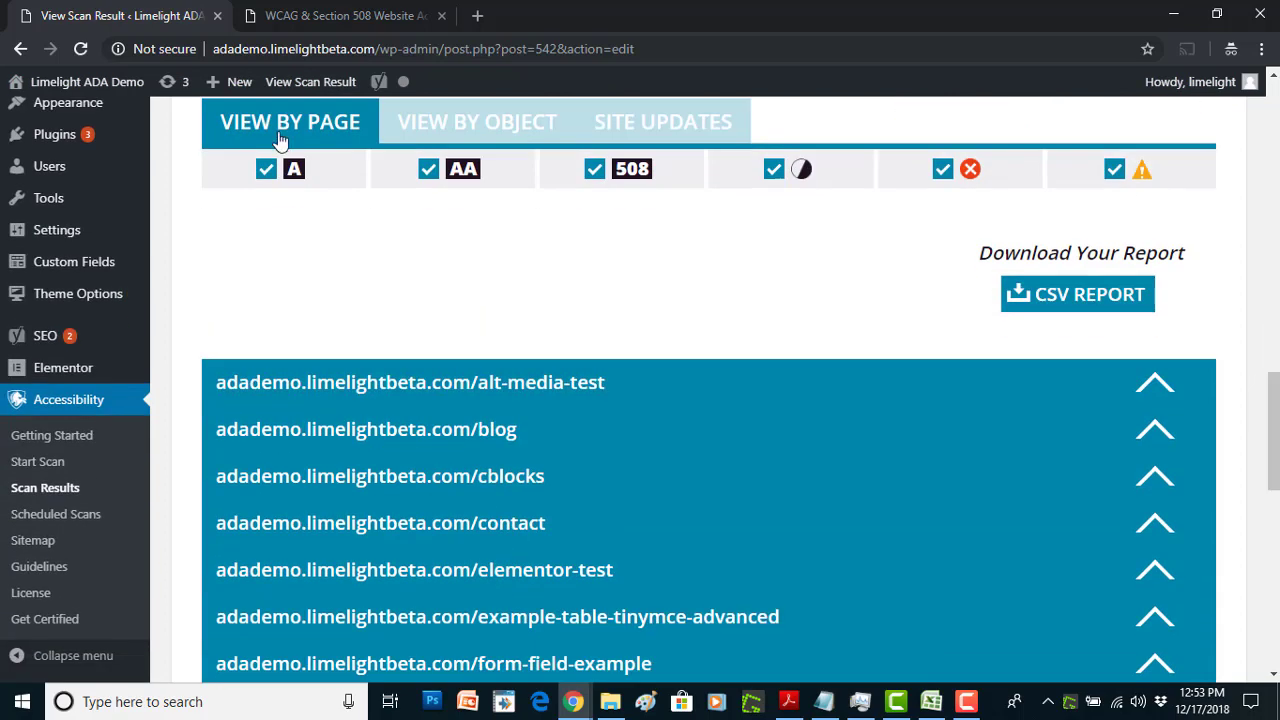
pyautogui.scroll(-3, 731, 437)
pyautogui.scroll(1, 731, 437)
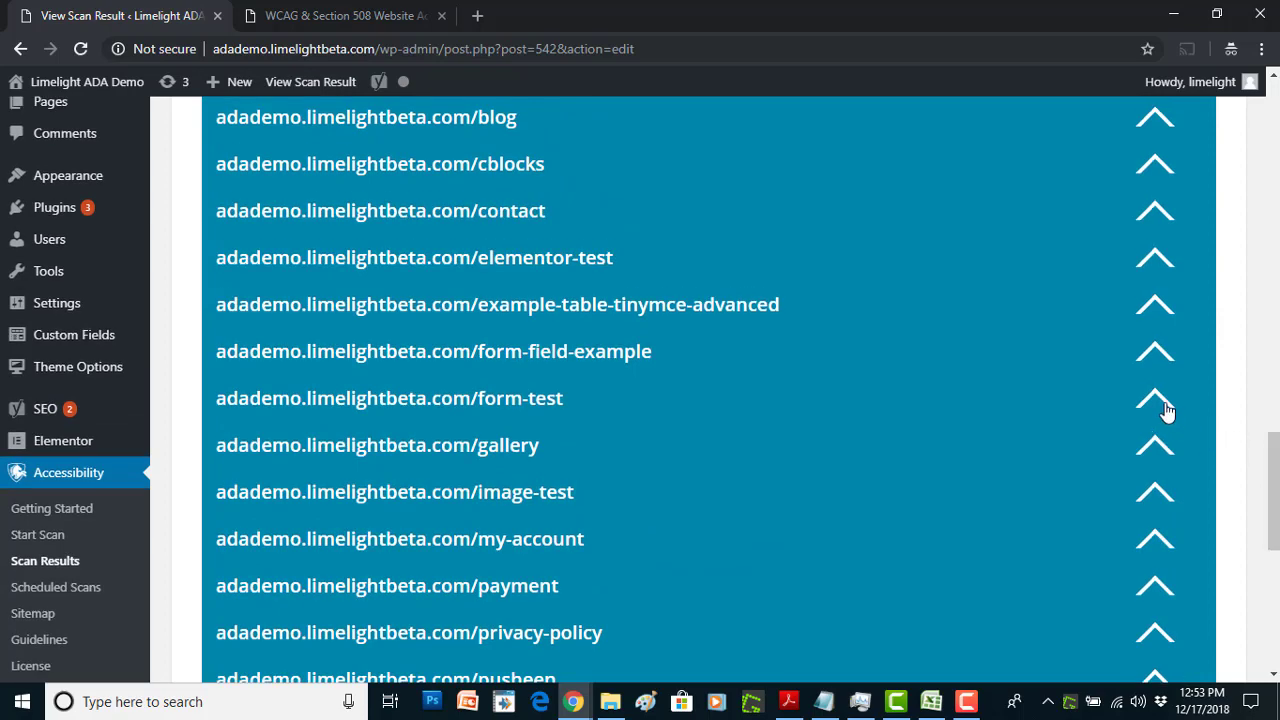
pyautogui.click(1161, 406)
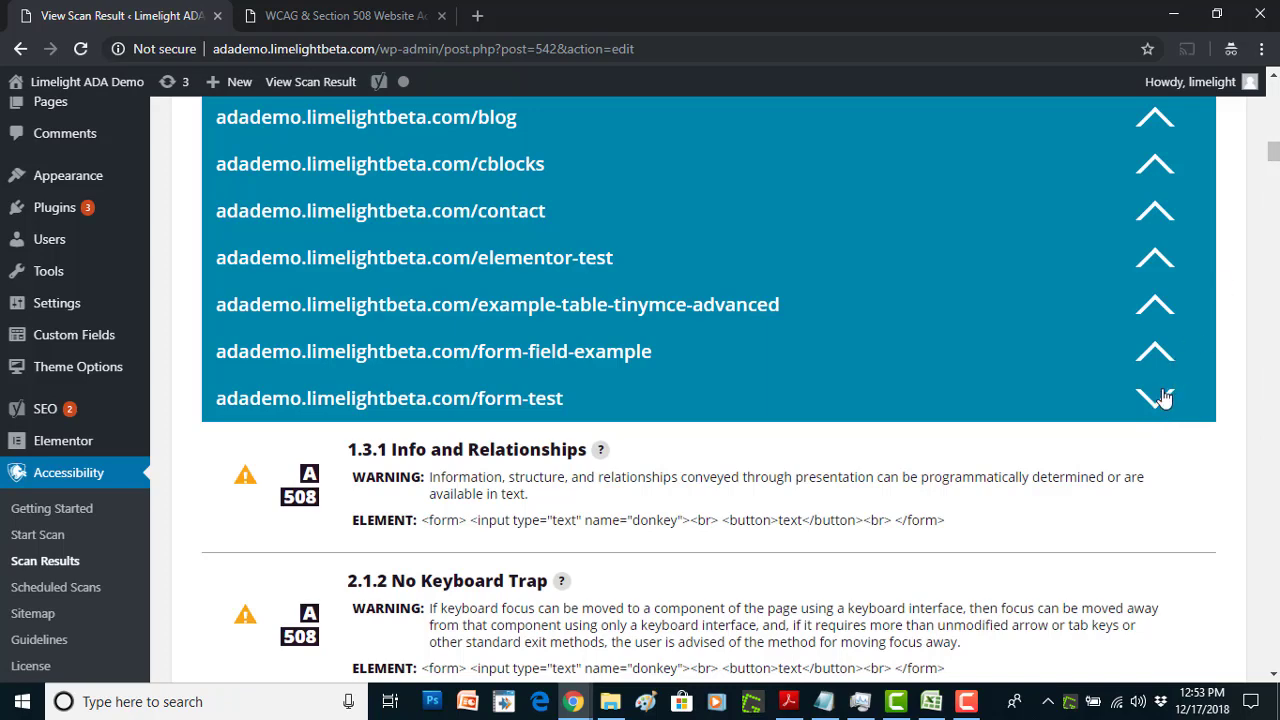
pyautogui.click(1163, 400)
pyautogui.scroll(6, 1263, 420)
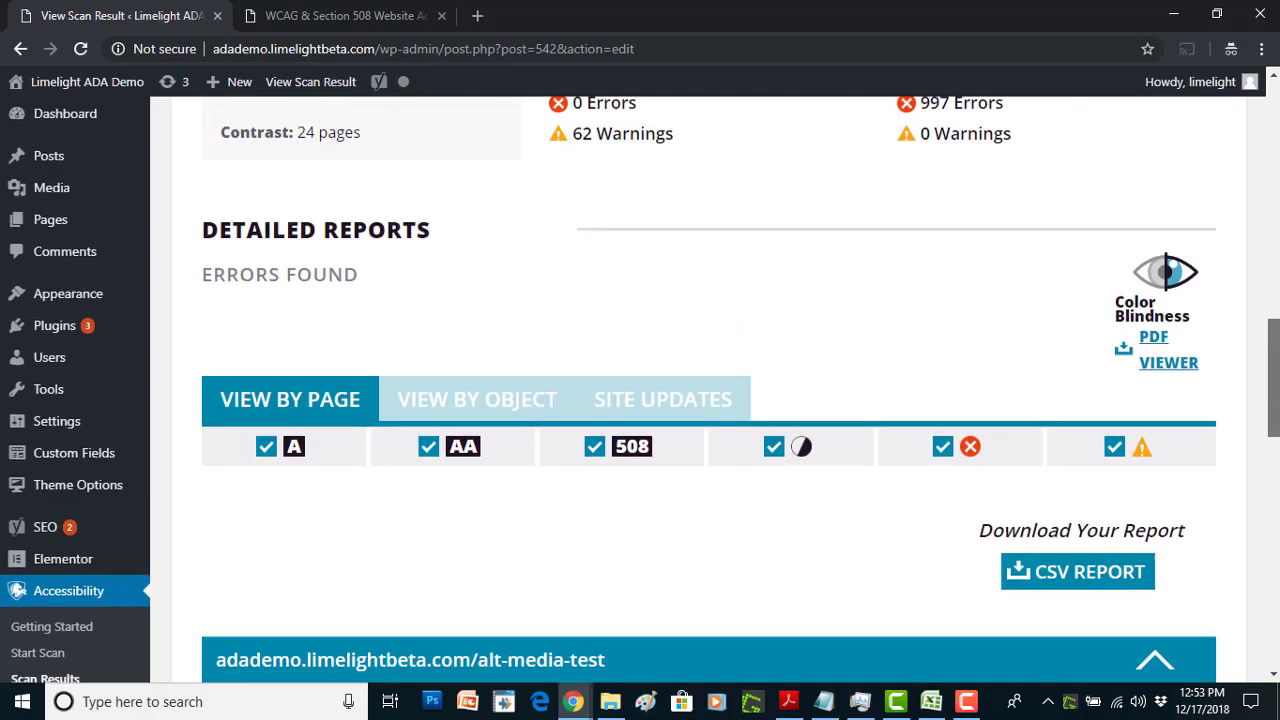
pyautogui.scroll(-1, 547, 294)
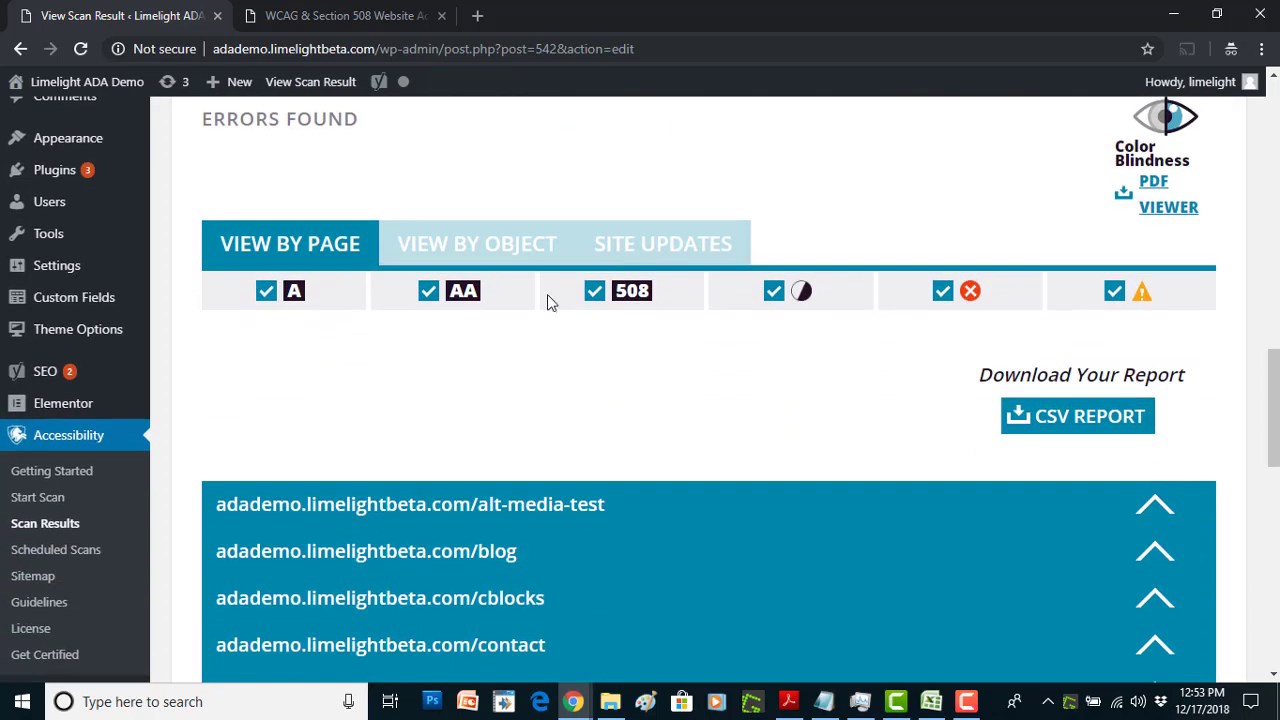
# - Group the report by object and scroll through the Forms to Contrast categories
pyautogui.click(500, 248)
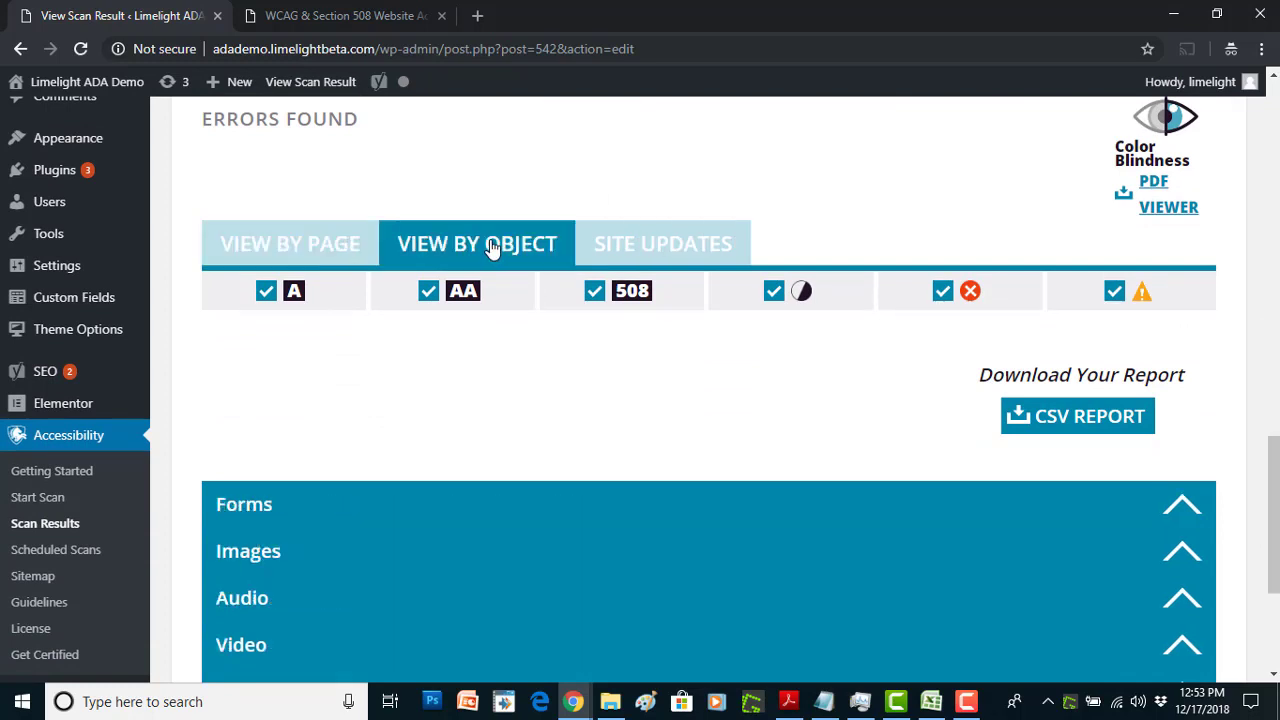
pyautogui.scroll(-1, 492, 248)
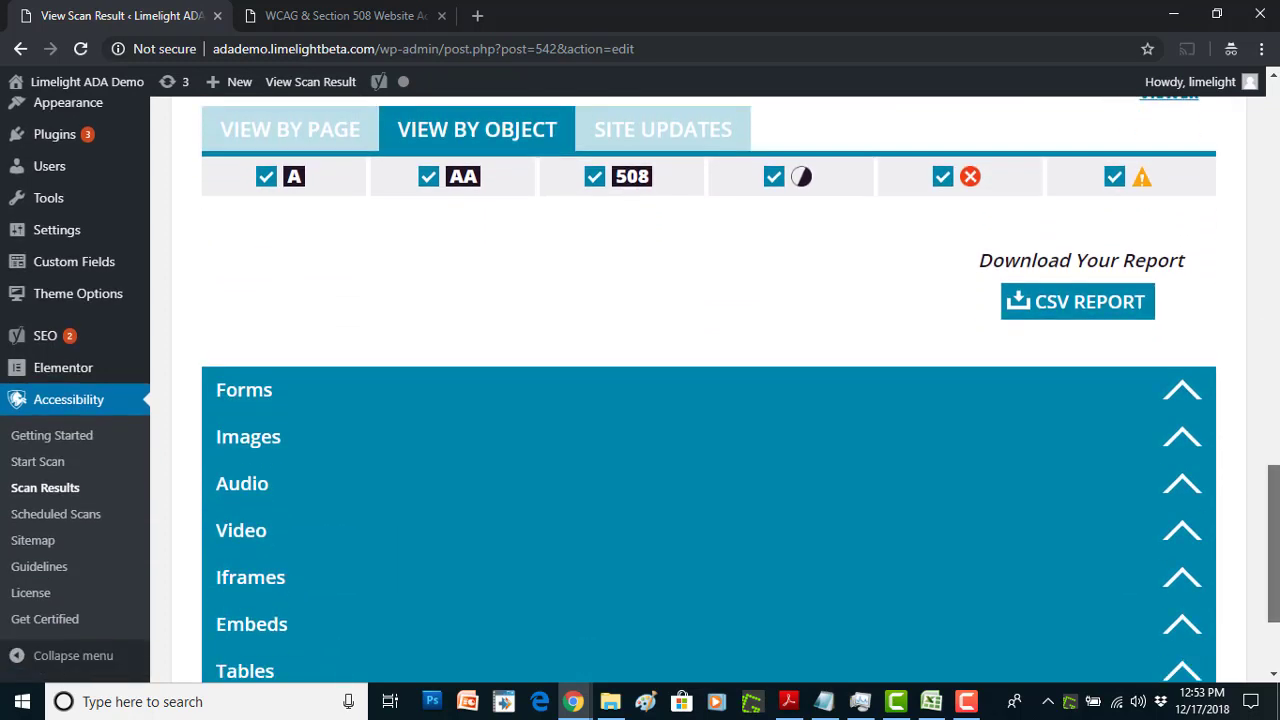
pyautogui.scroll(-2, 708, 390)
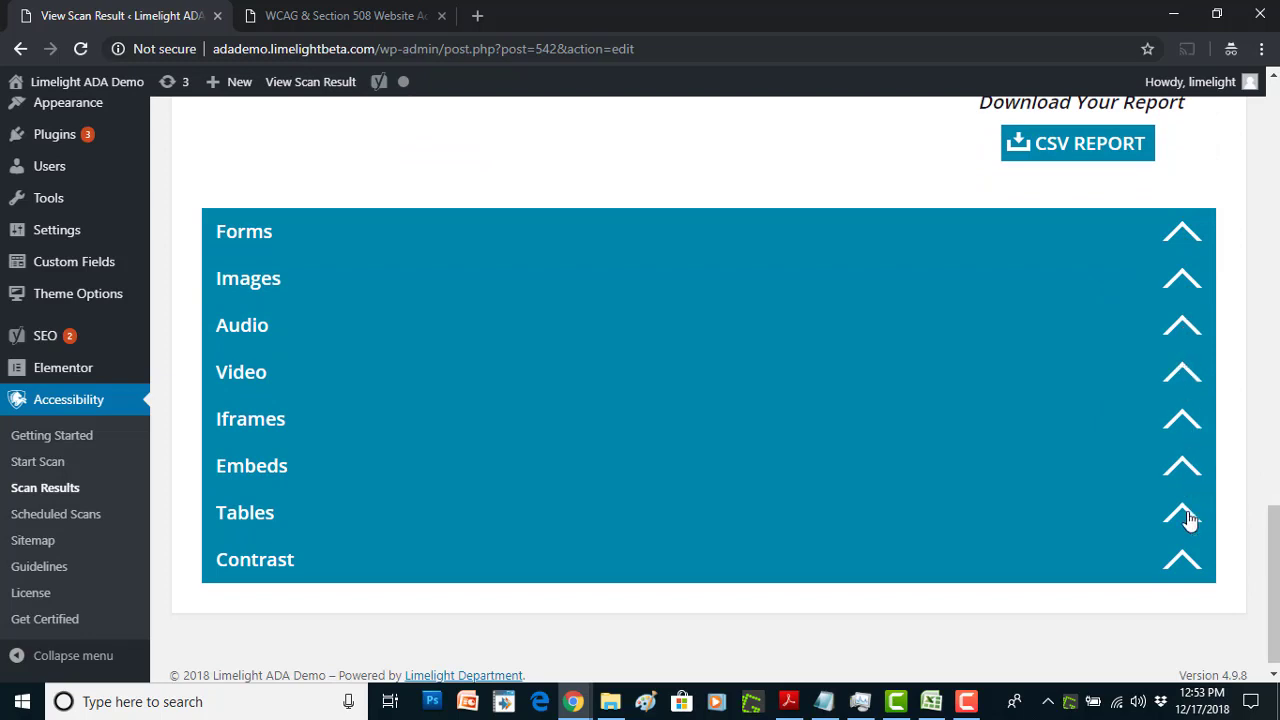
pyautogui.moveTo(1274, 585); pyautogui.dragTo(1274, 520)
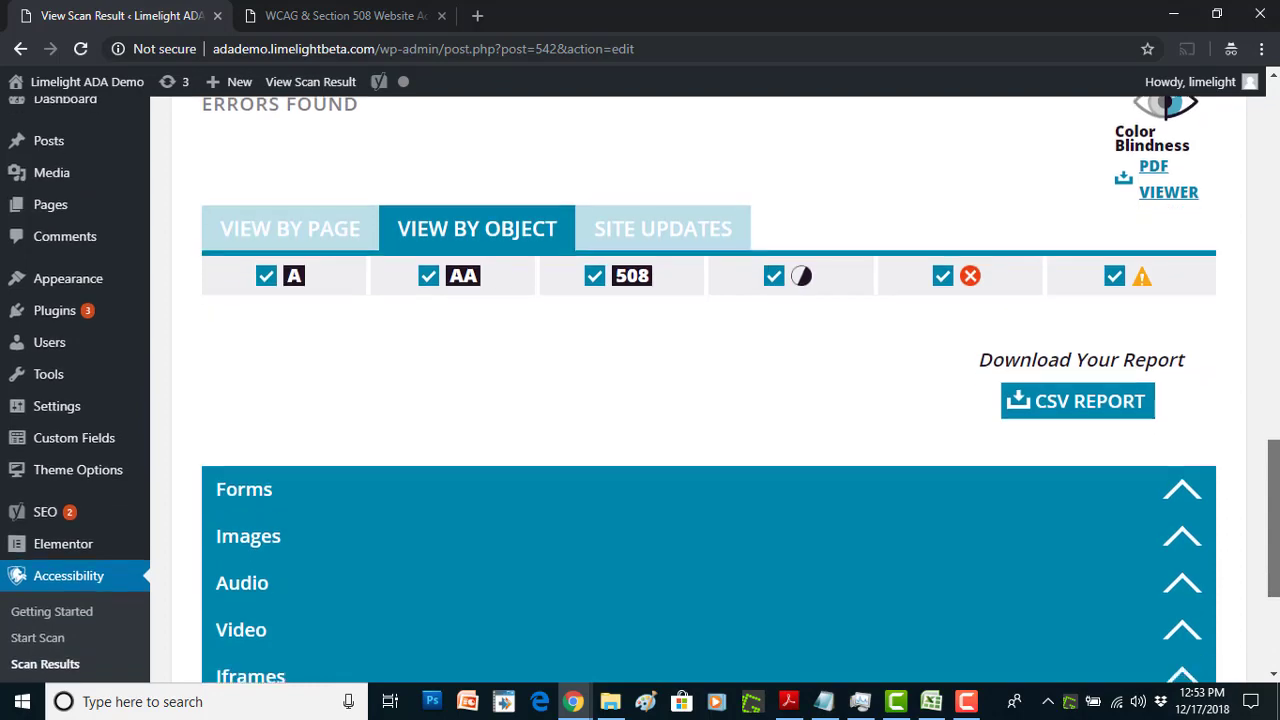
# - Open the Site Updates review of invalid images and start entering alt text for the first image
pyautogui.click(690, 245)
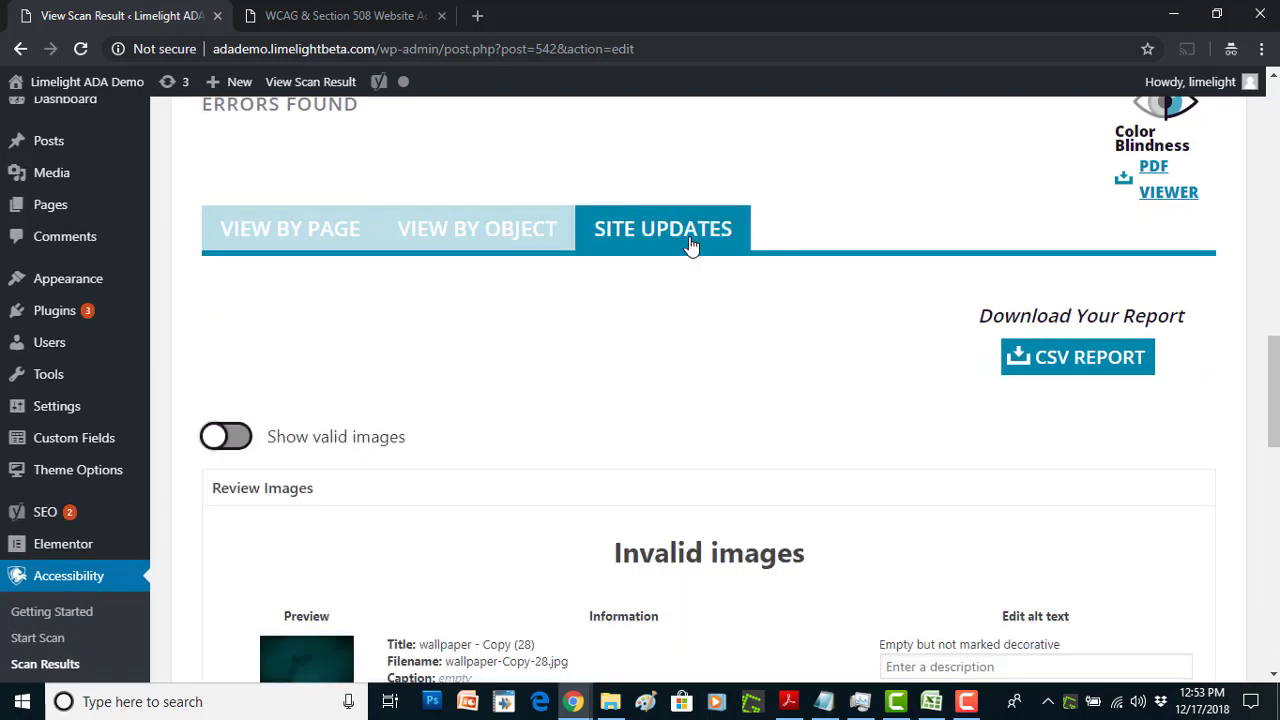
pyautogui.scroll(-1, 690, 245)
pyautogui.scroll(-3, 708, 400)
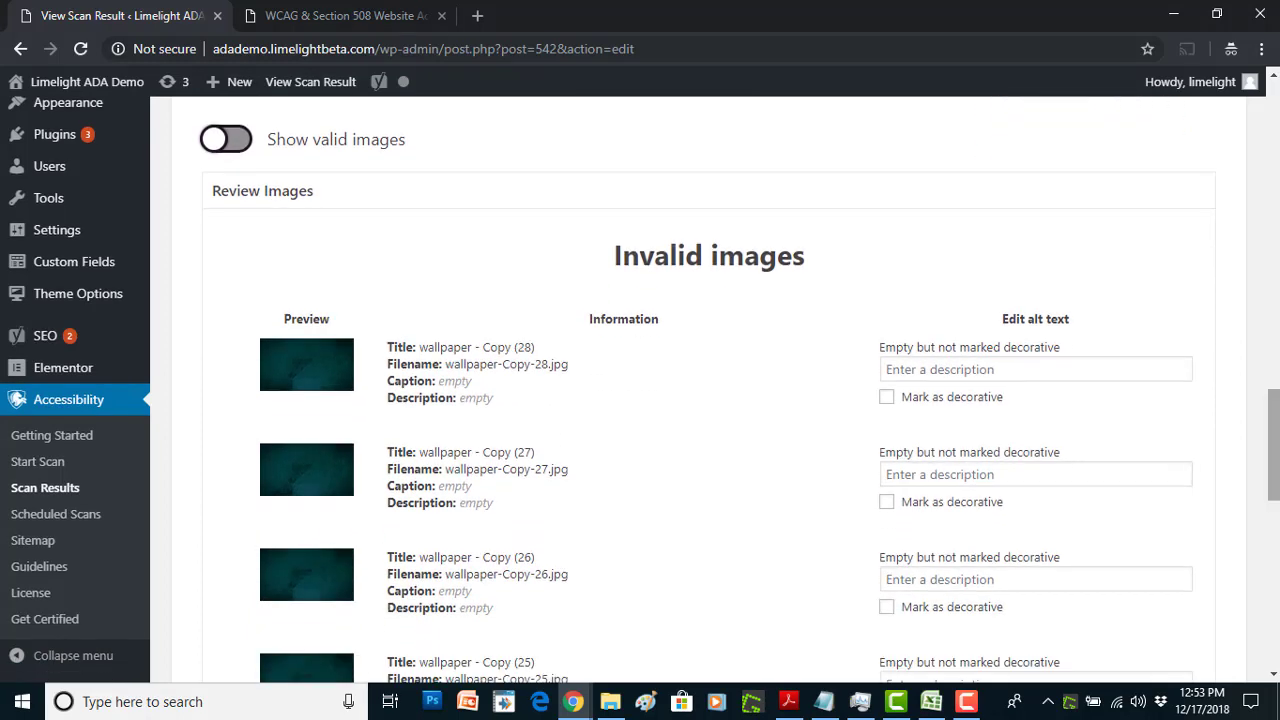
pyautogui.scroll(-1, 1027, 408)
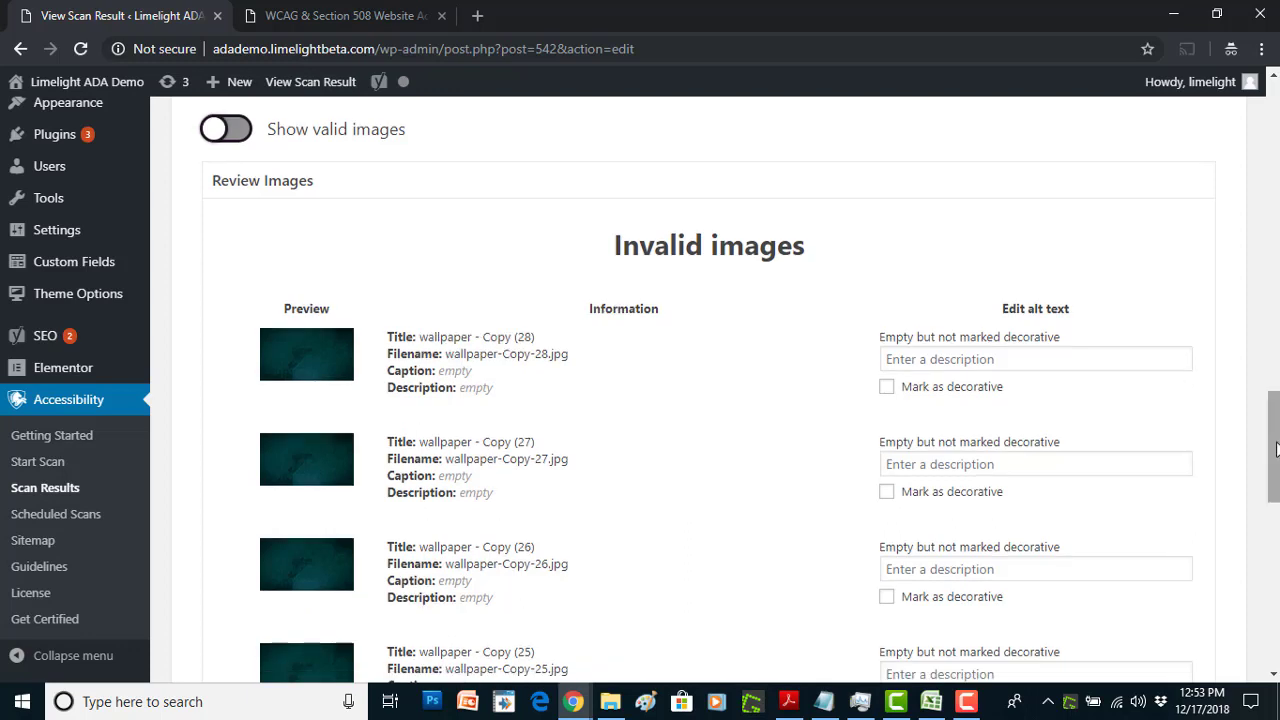
pyautogui.click(968, 355)
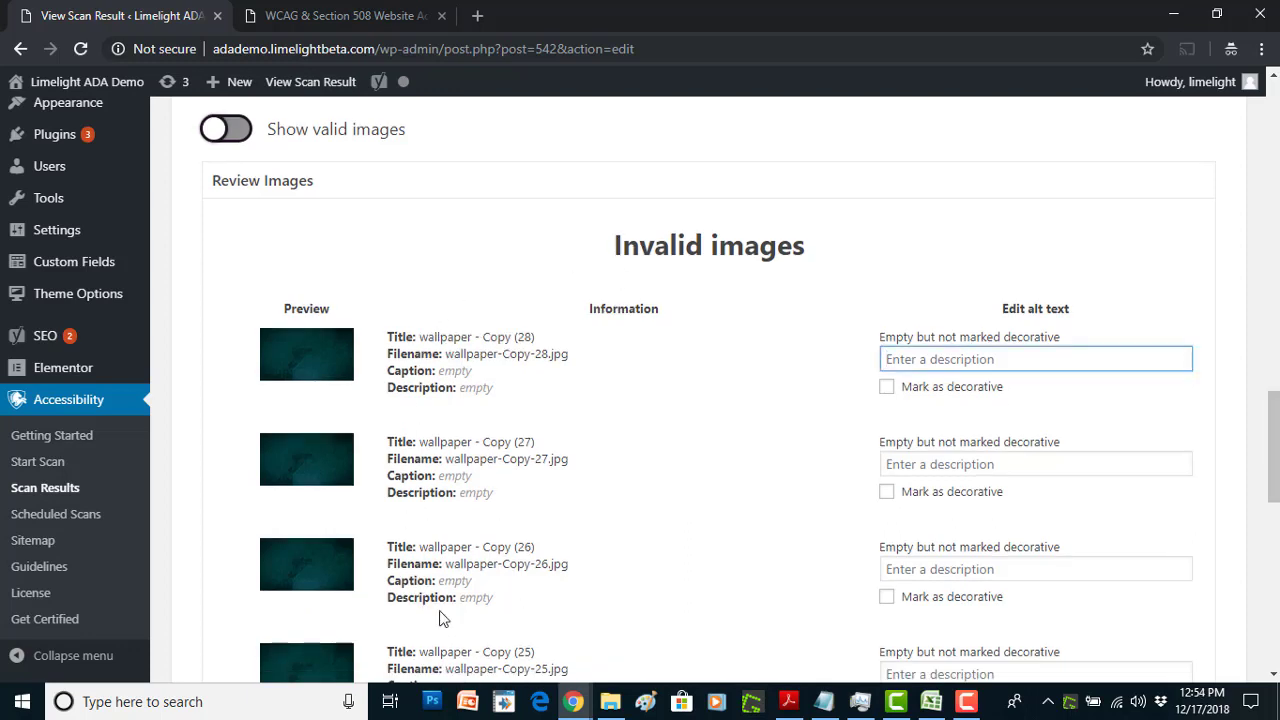
pyautogui.scroll(-1, 442, 332)
pyautogui.scroll(-1, 1027, 401)
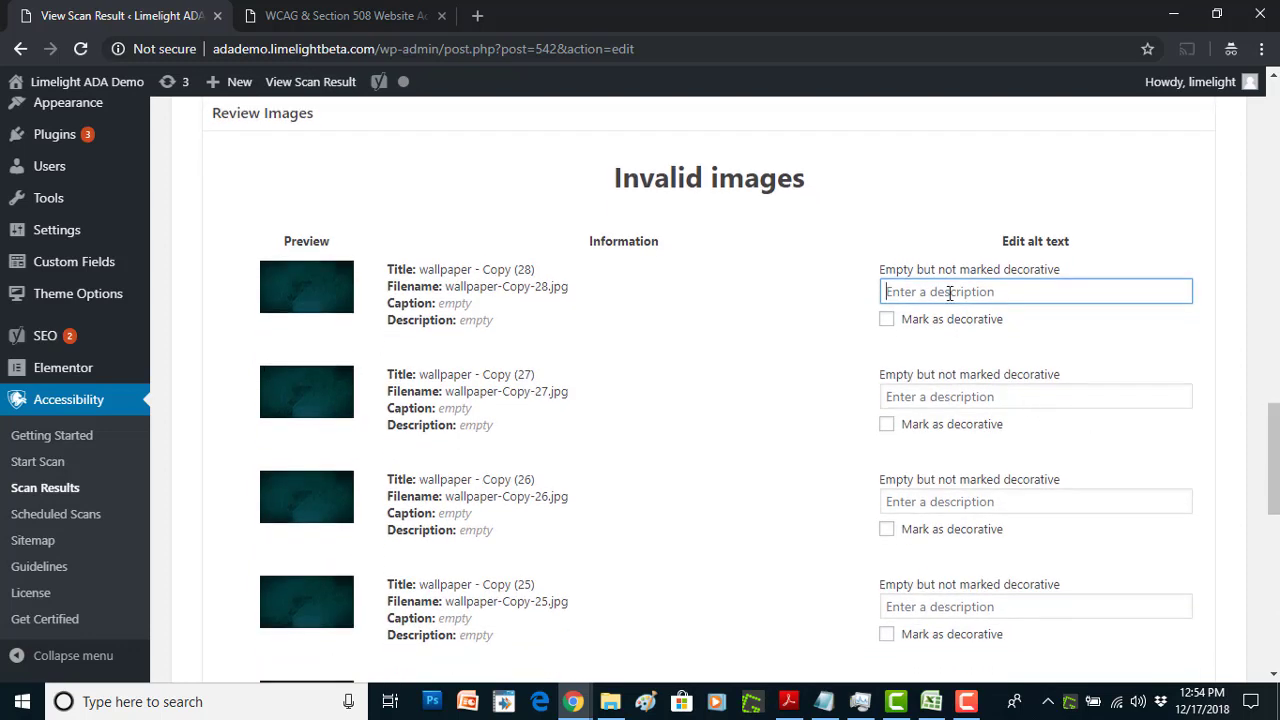
# - Toggle Mark as decorative on the first image, then save the review and continue
pyautogui.click(887, 321)
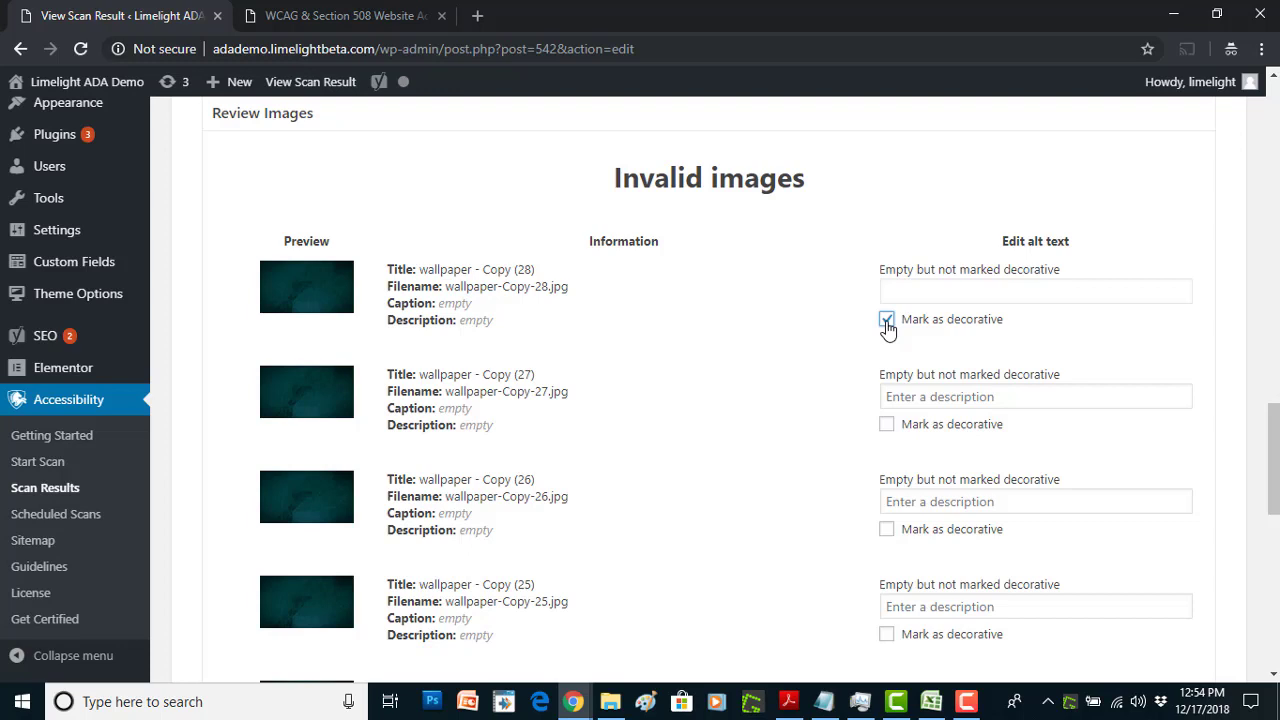
pyautogui.click(887, 323)
pyautogui.click(887, 323)
pyautogui.click(889, 323)
pyautogui.moveTo(1272, 407); pyautogui.dragTo(1256, 563)
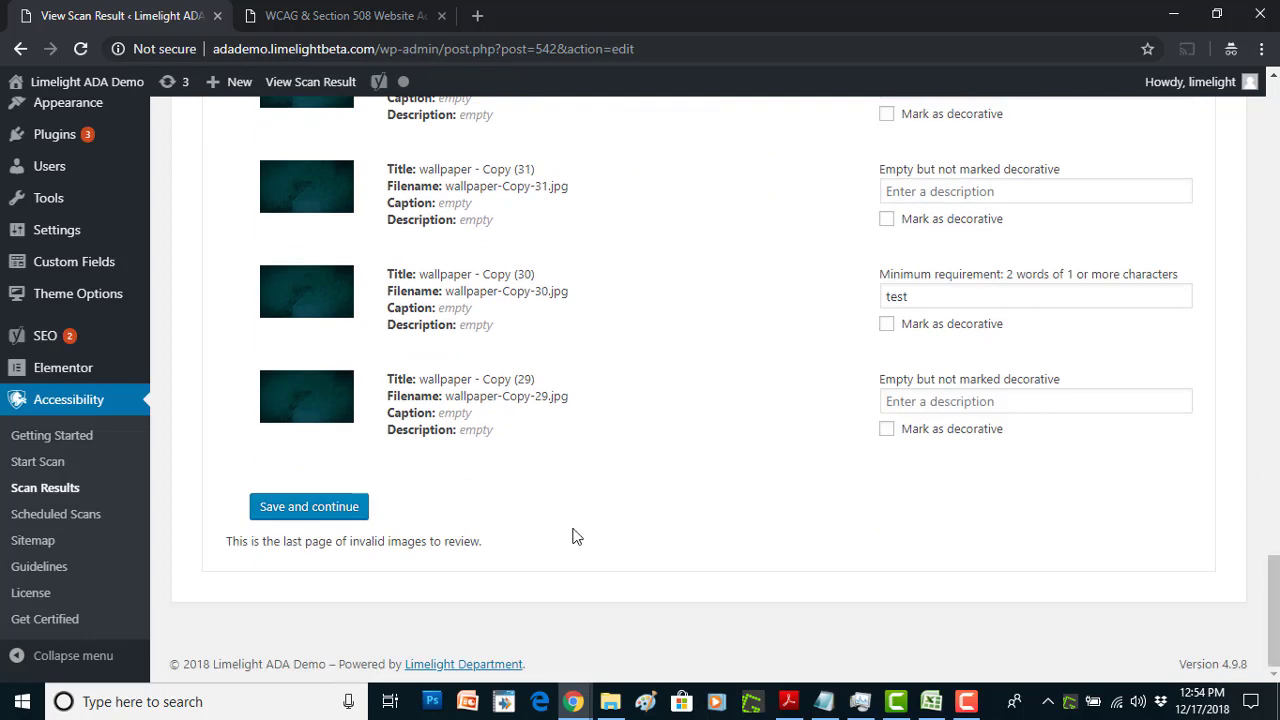
pyautogui.click(309, 507)
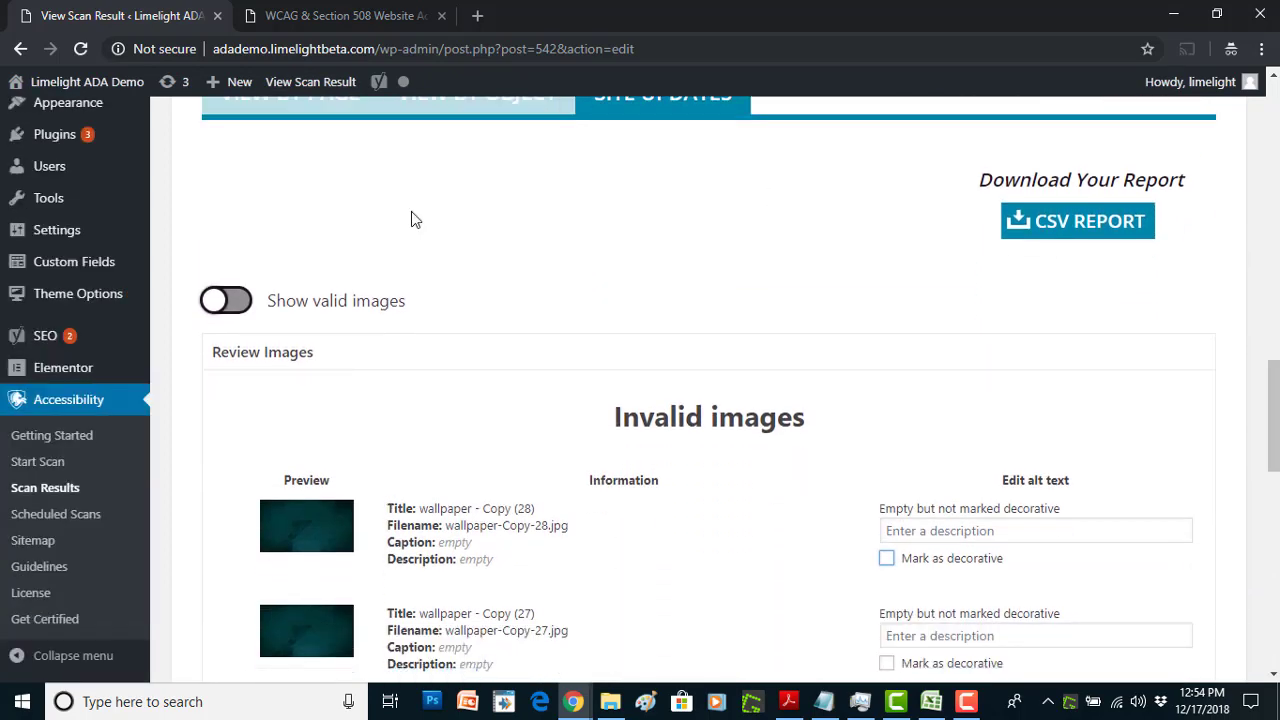
# - Turn on Show valid images and find wallpaper-Copy-29.jpg listed as decorative under Valid images
pyautogui.click(237, 302)
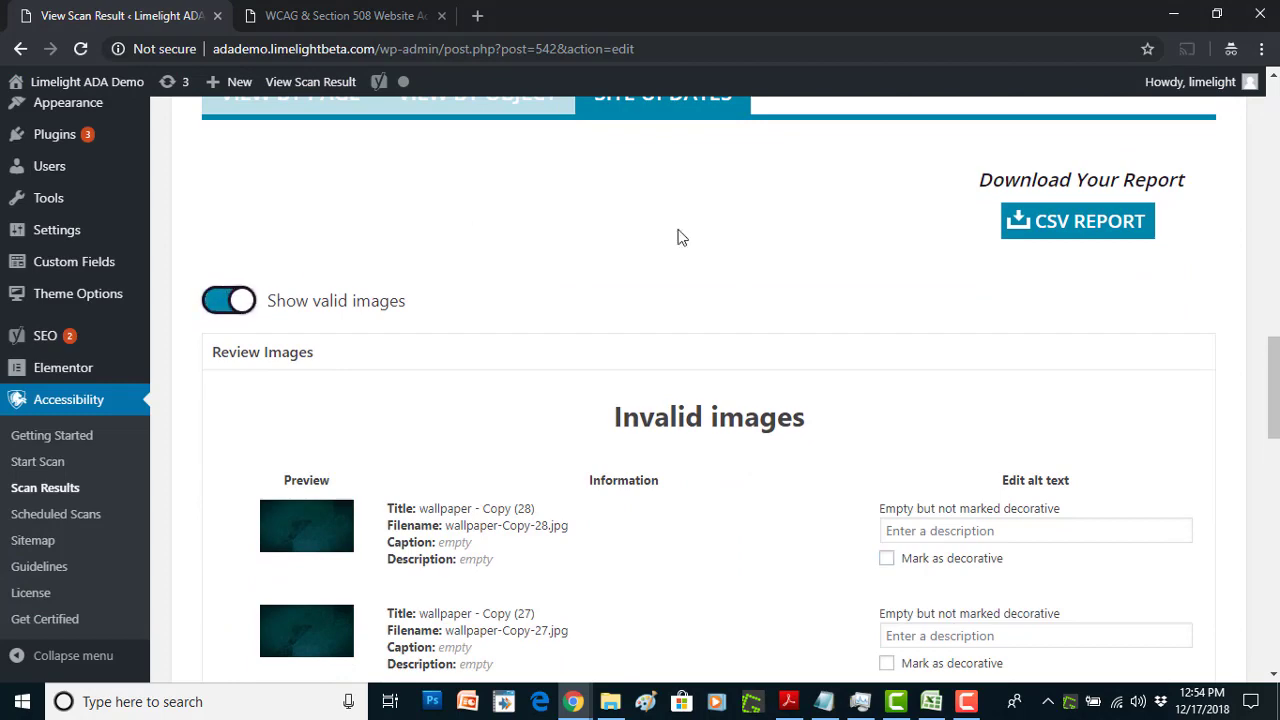
pyautogui.scroll(-15, 708, 390)
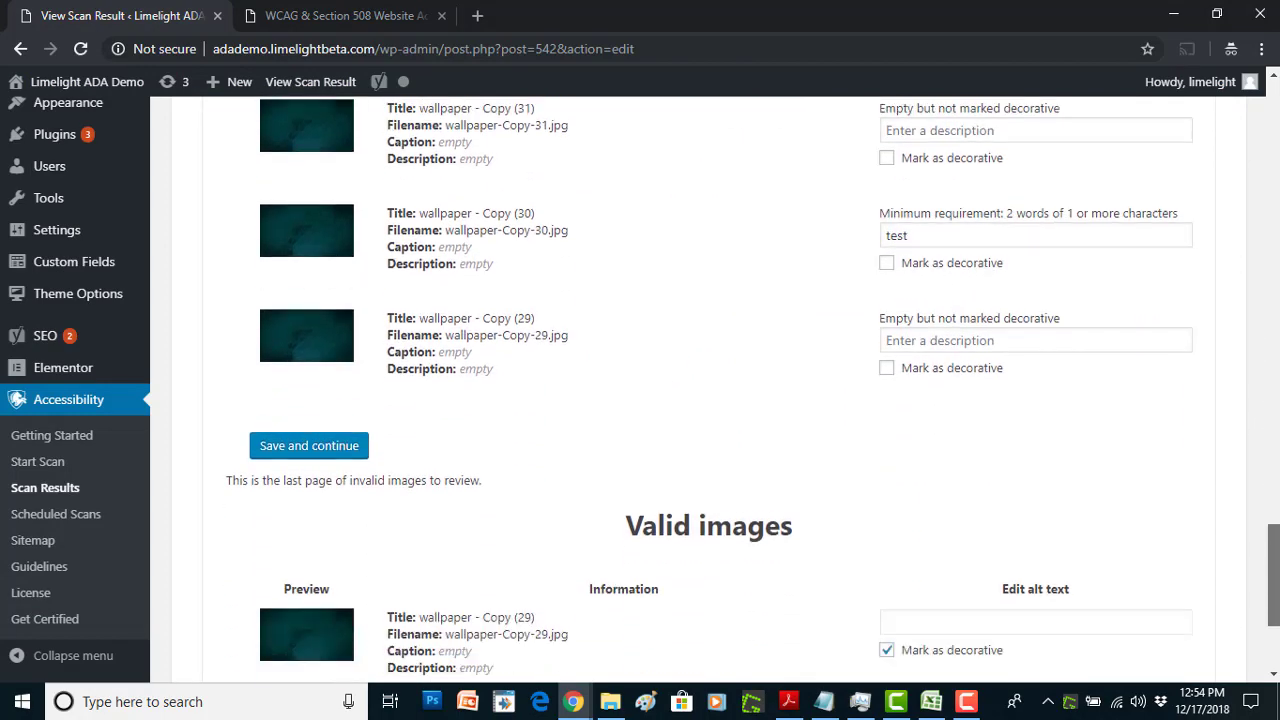
pyautogui.scroll(-1, 708, 390)
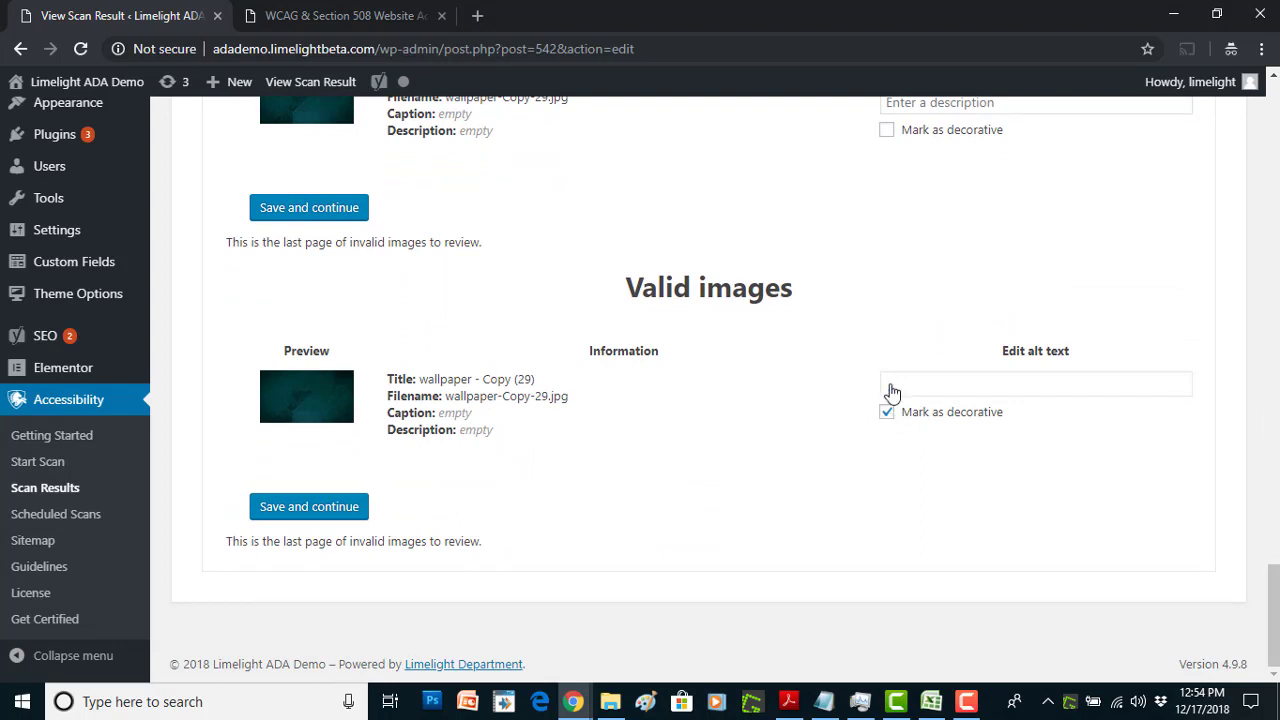
pyautogui.scroll(1, 1120, 265)
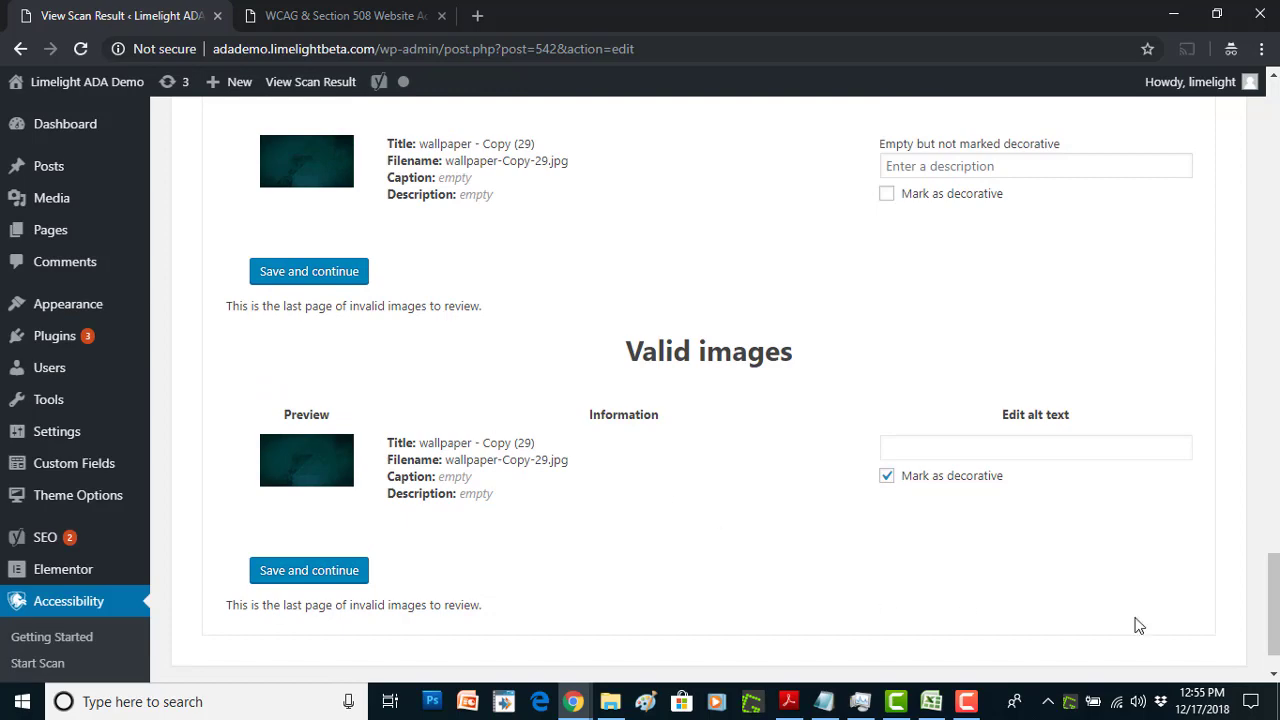
pyautogui.moveTo(1275, 640); pyautogui.dragTo(1275, 372)
pyautogui.scroll(-1, 765, 345)
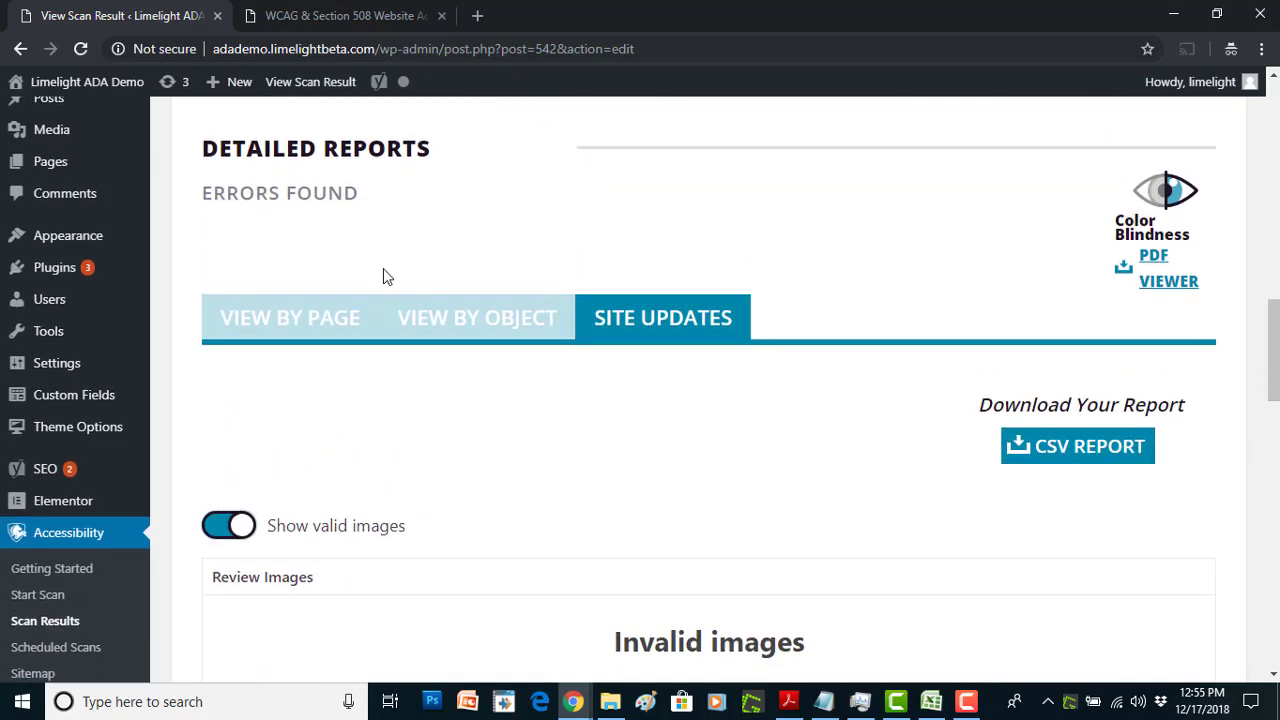
pyautogui.click(273, 325)
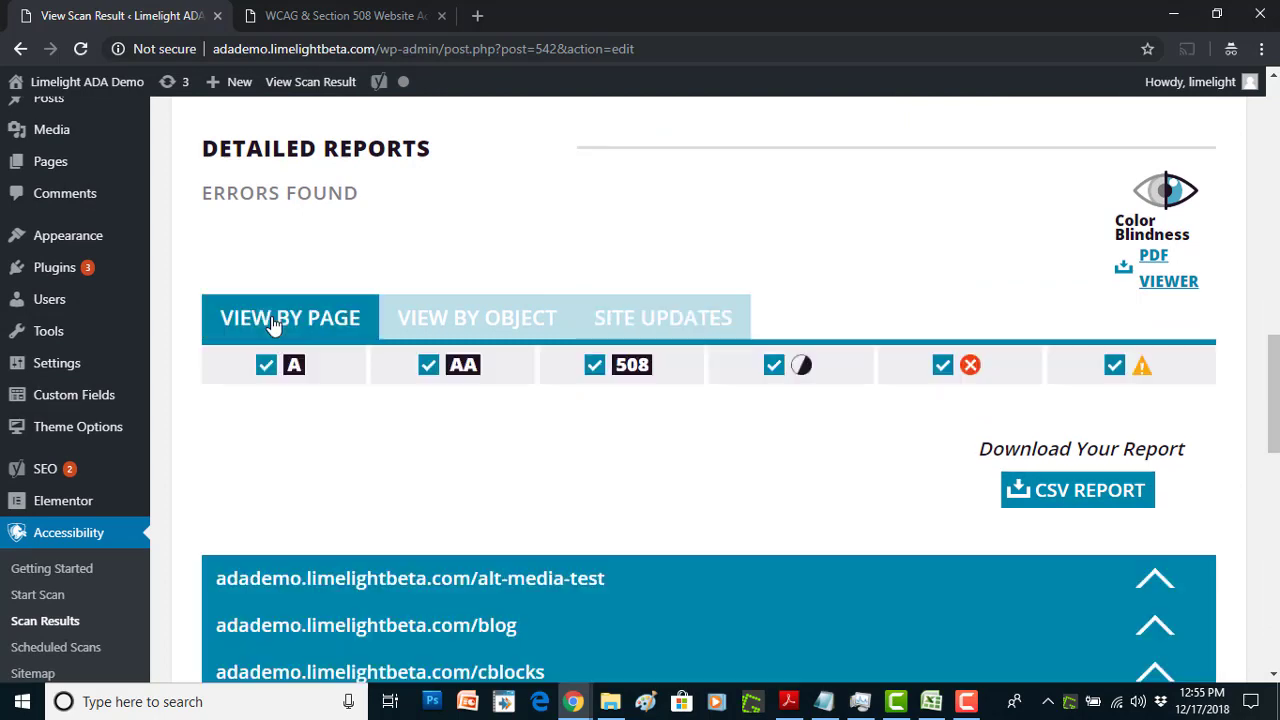
pyautogui.click(455, 328)
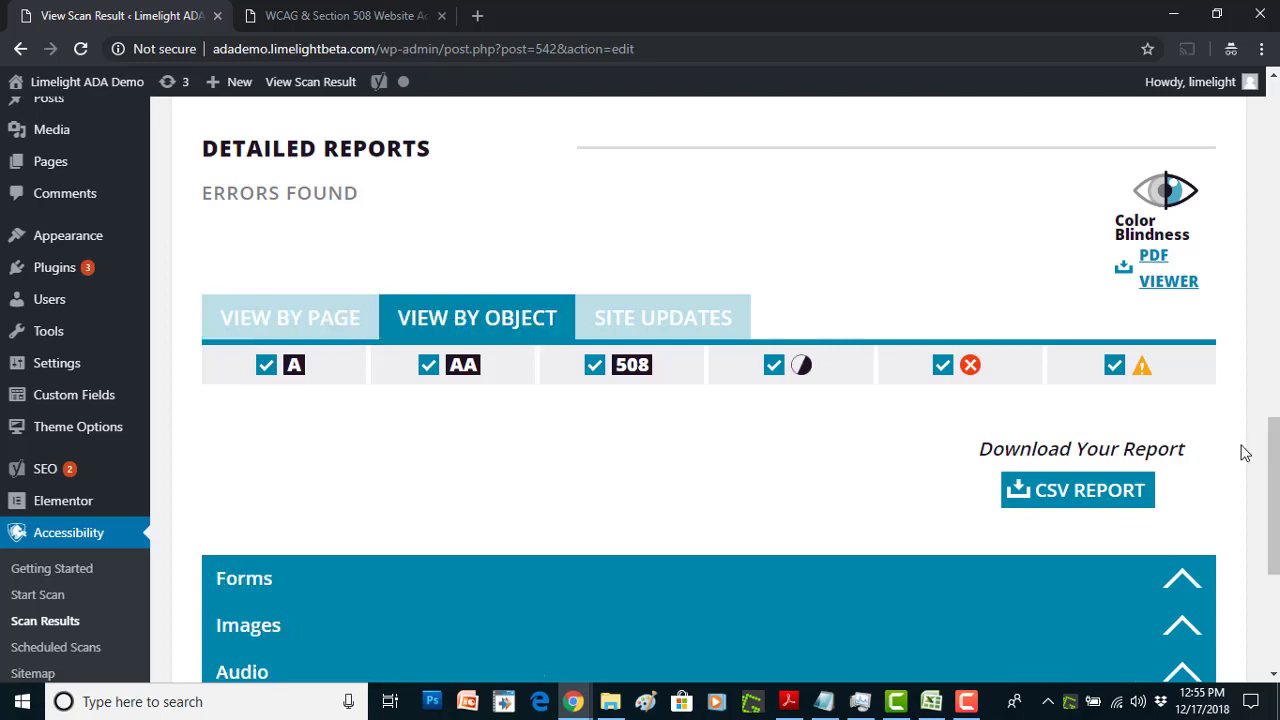
pyautogui.scroll(-2, 1243, 449)
pyautogui.scroll(-2, 1217, 606)
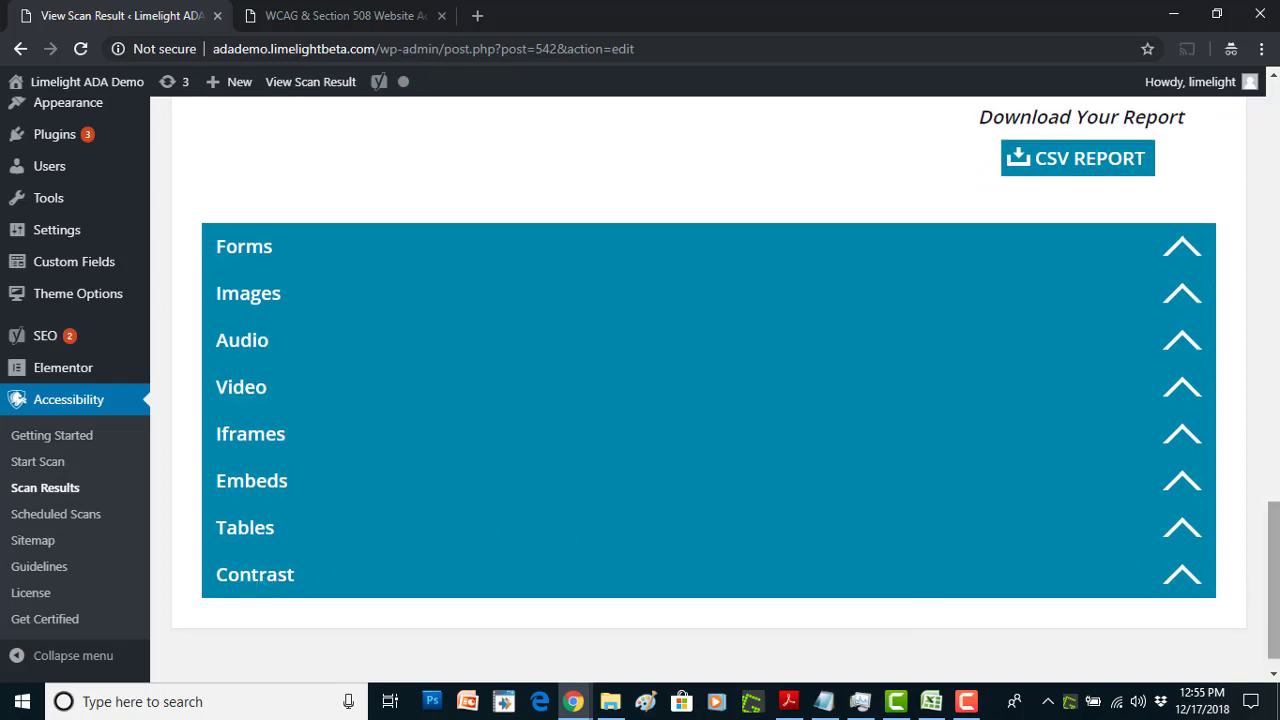
pyautogui.scroll(-1, 1274, 580)
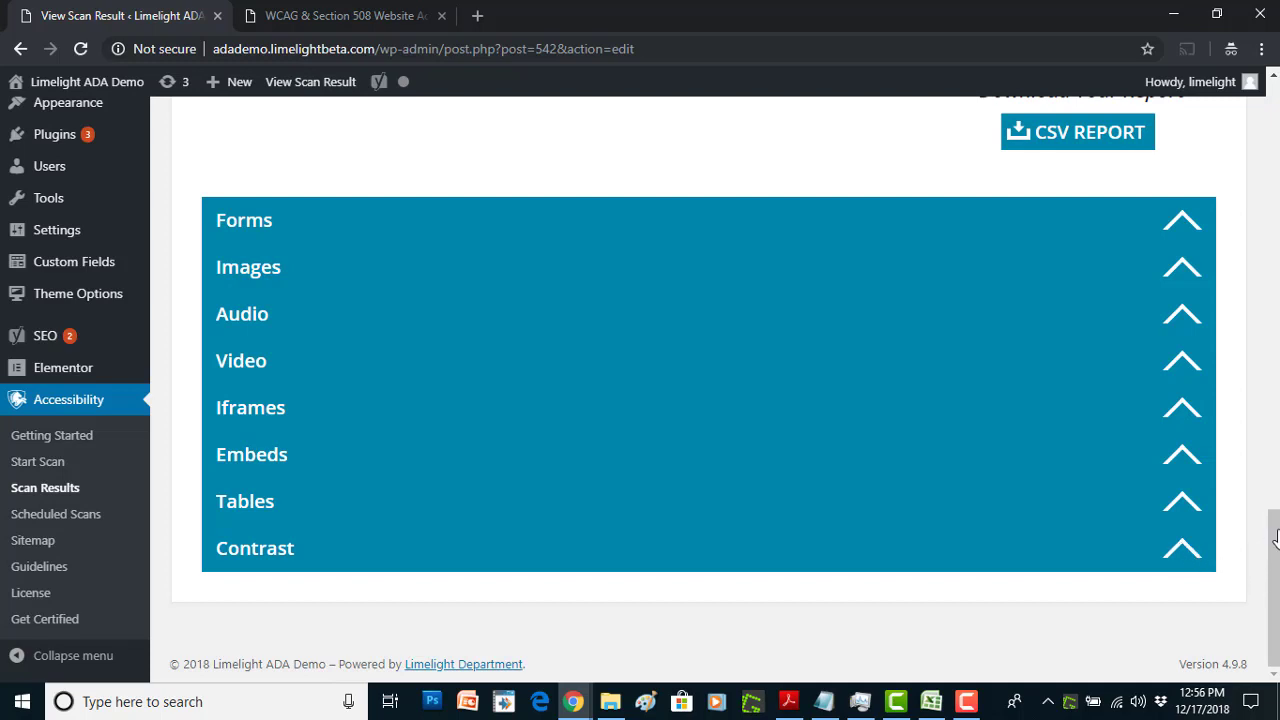
# - Expand the Contrast category and reveal the Sit entry's full page URL in the 1.4.3 table
pyautogui.click(1205, 560)
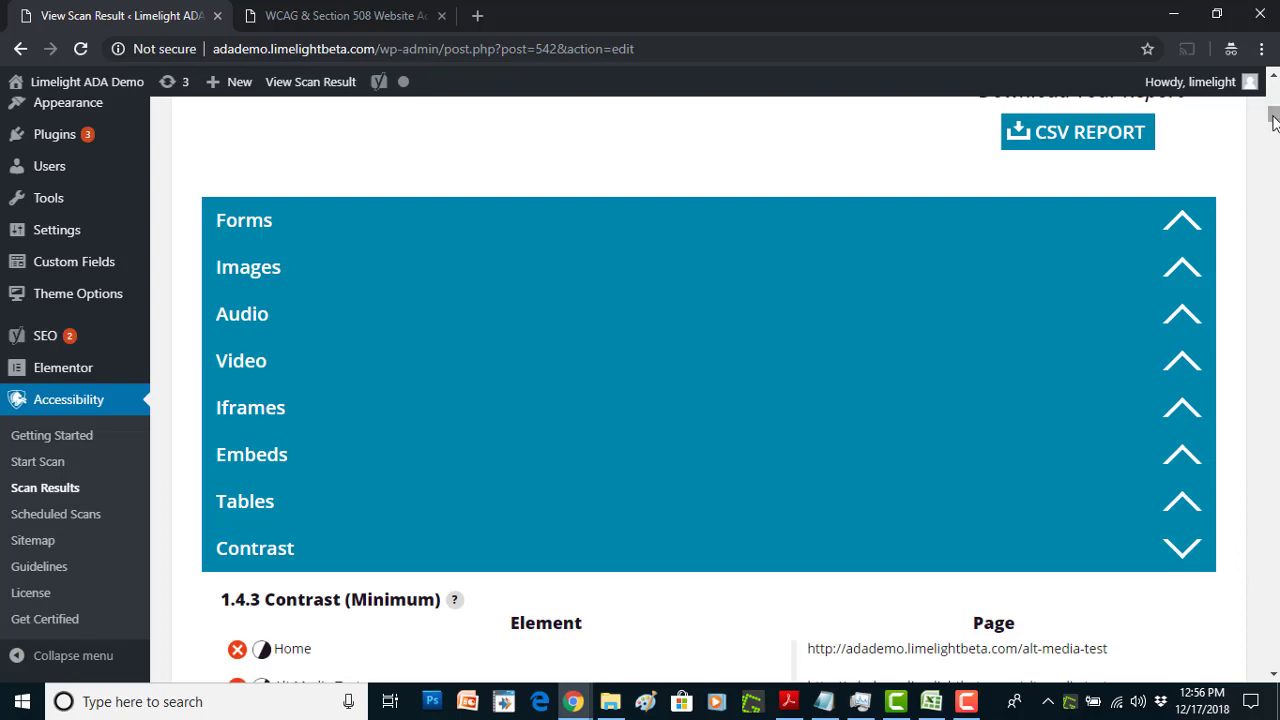
pyautogui.moveTo(1274, 120); pyautogui.dragTo(1274, 212)
pyautogui.scroll(-15, 1193, 347)
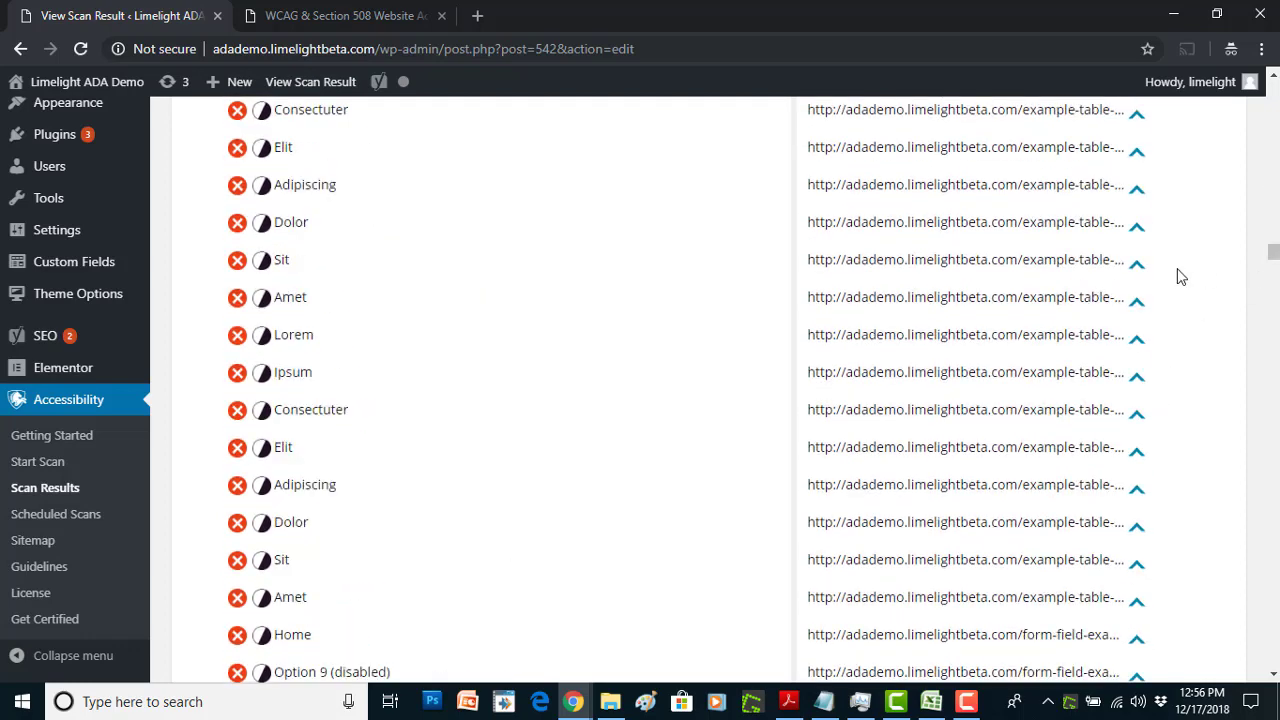
pyautogui.click(1138, 270)
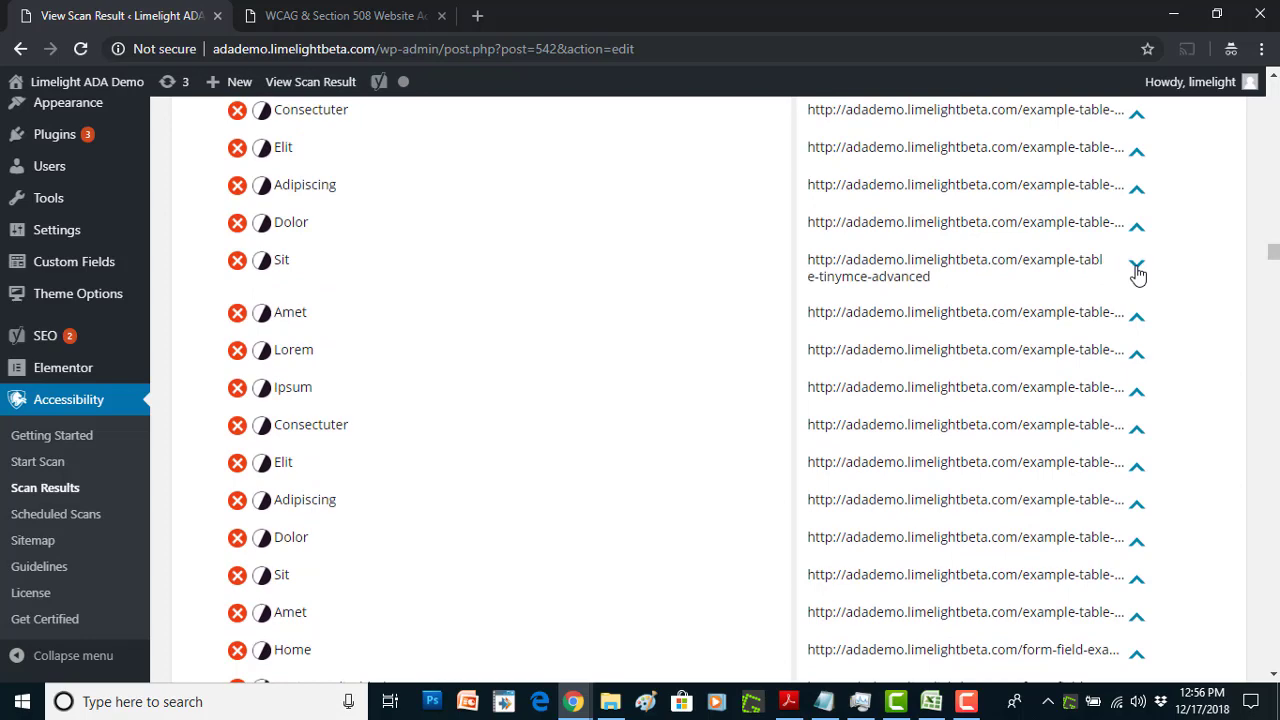
pyautogui.scroll(10, 640, 381)
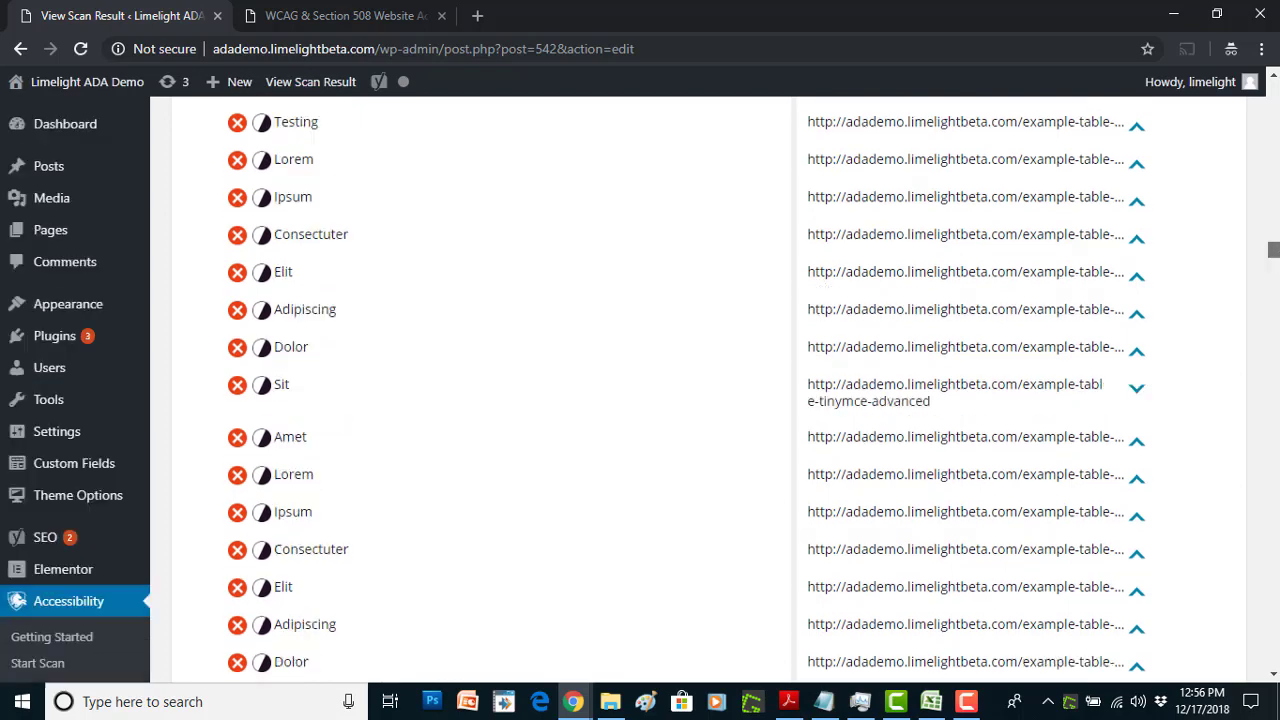
pyautogui.moveTo(1273, 218); pyautogui.dragTo(1275, 100)
pyautogui.scroll(-6, 763, 234)
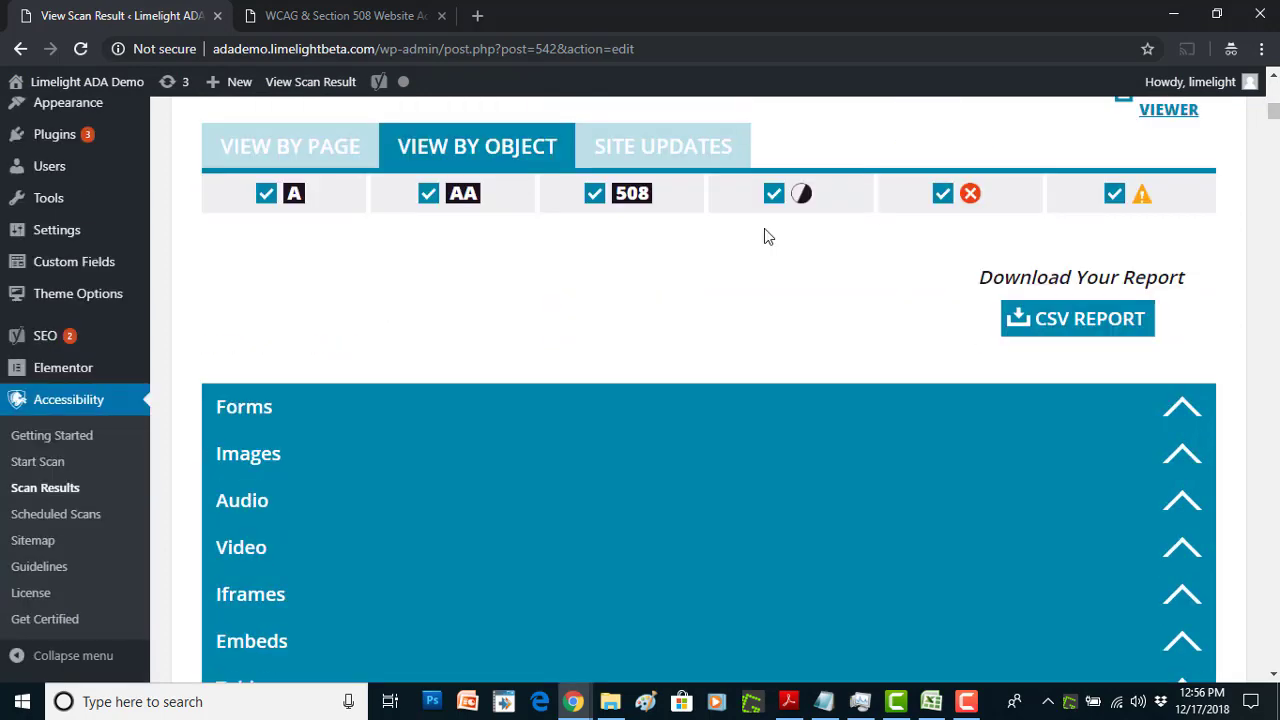
# - Group results by page and expand the cblocks page's issues and 1.3.1 element markup
pyautogui.click(276, 151)
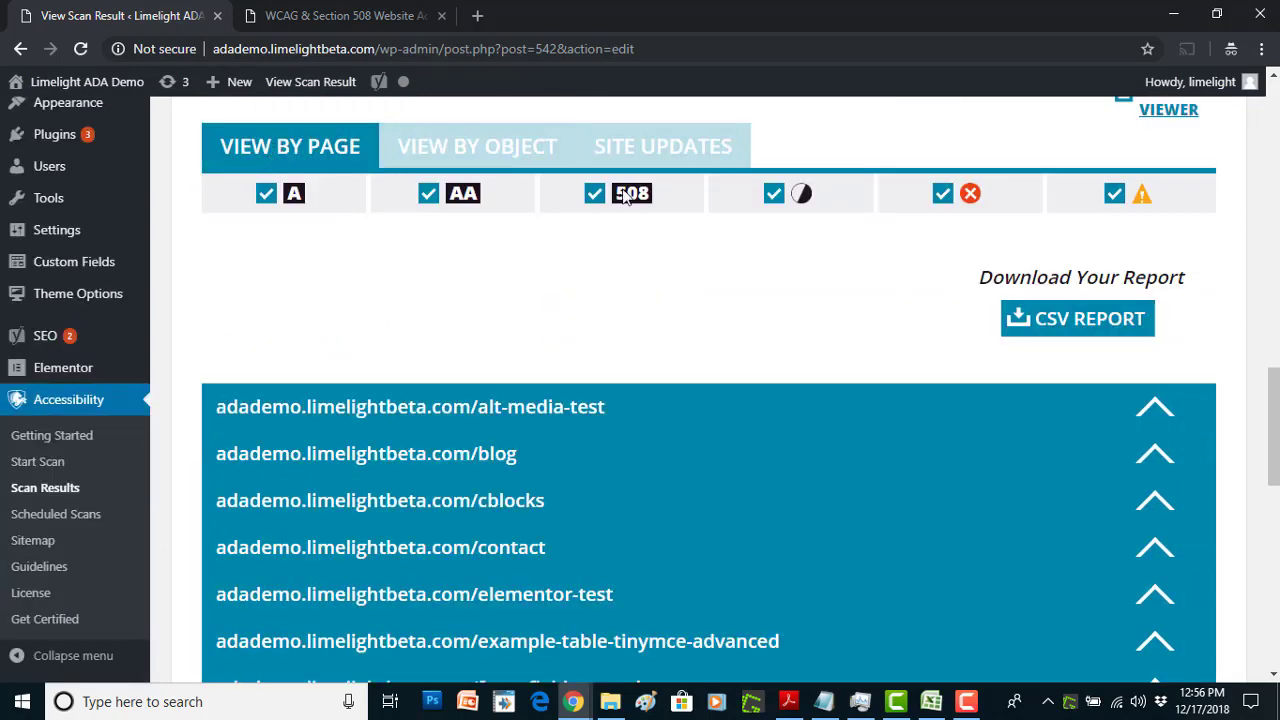
pyautogui.scroll(-2, 1157, 340)
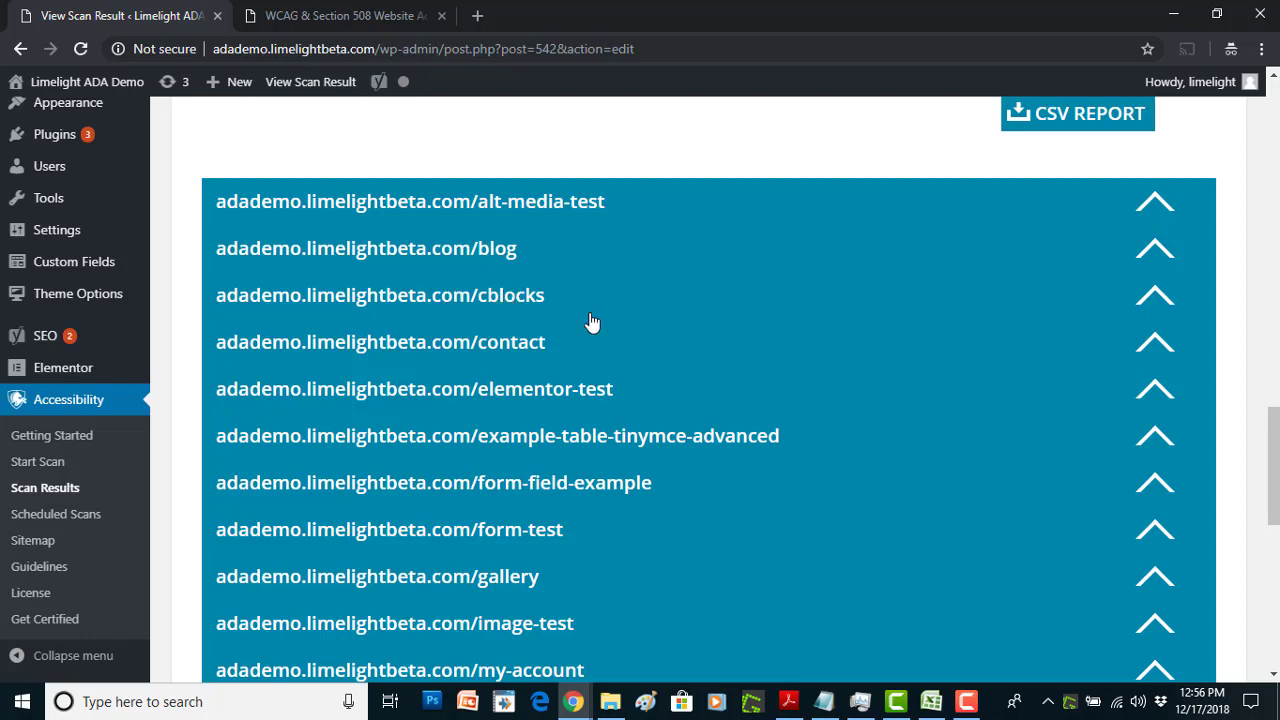
pyautogui.click(1155, 297)
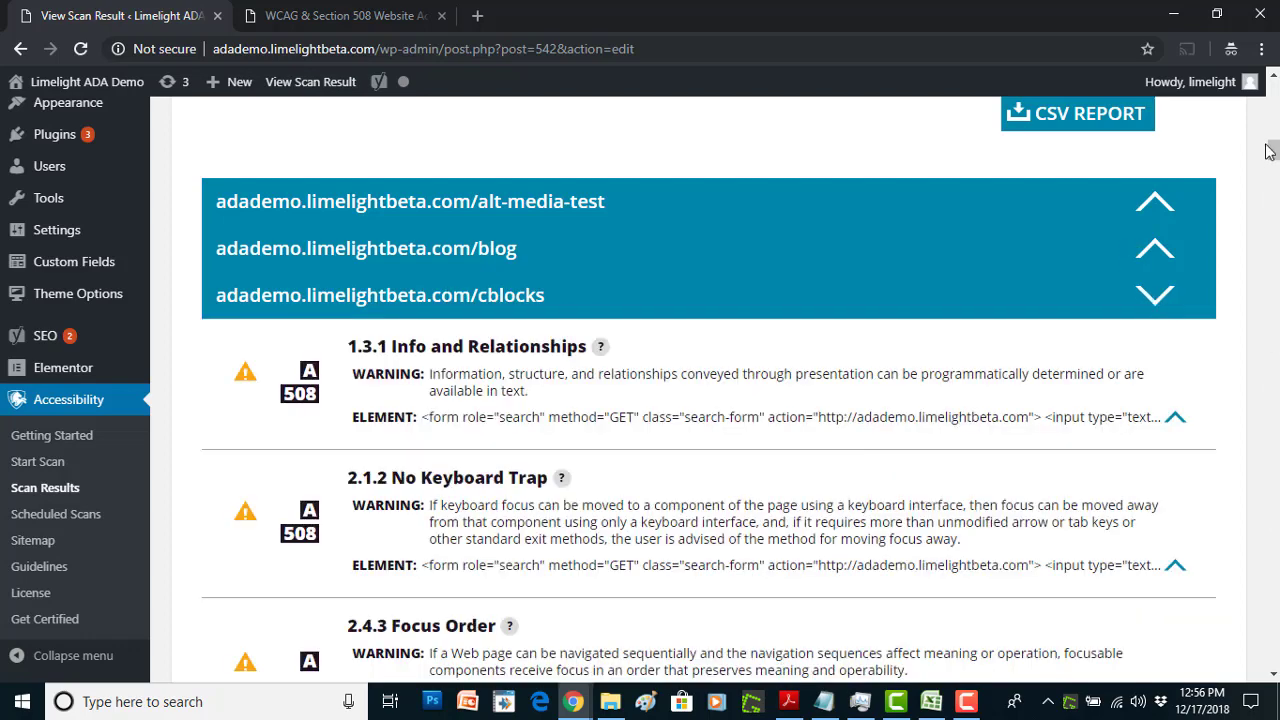
pyautogui.moveTo(1273, 150); pyautogui.dragTo(1273, 156)
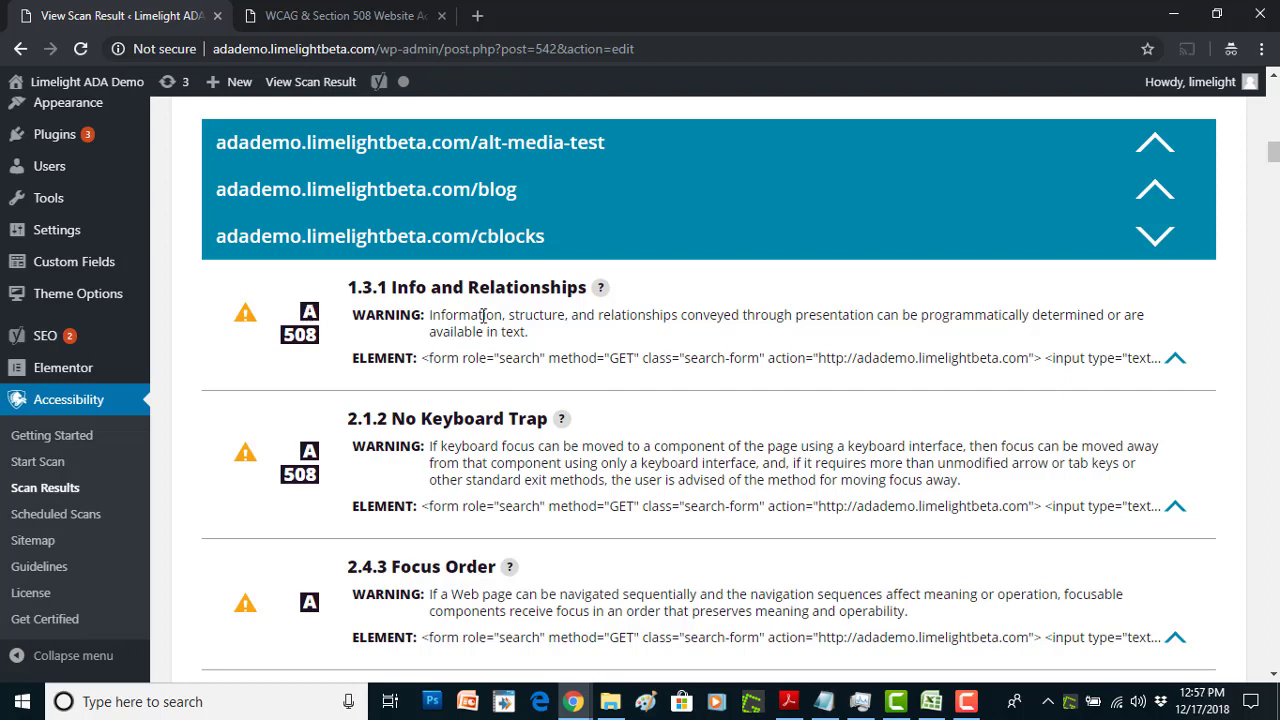
pyautogui.click(1175, 360)
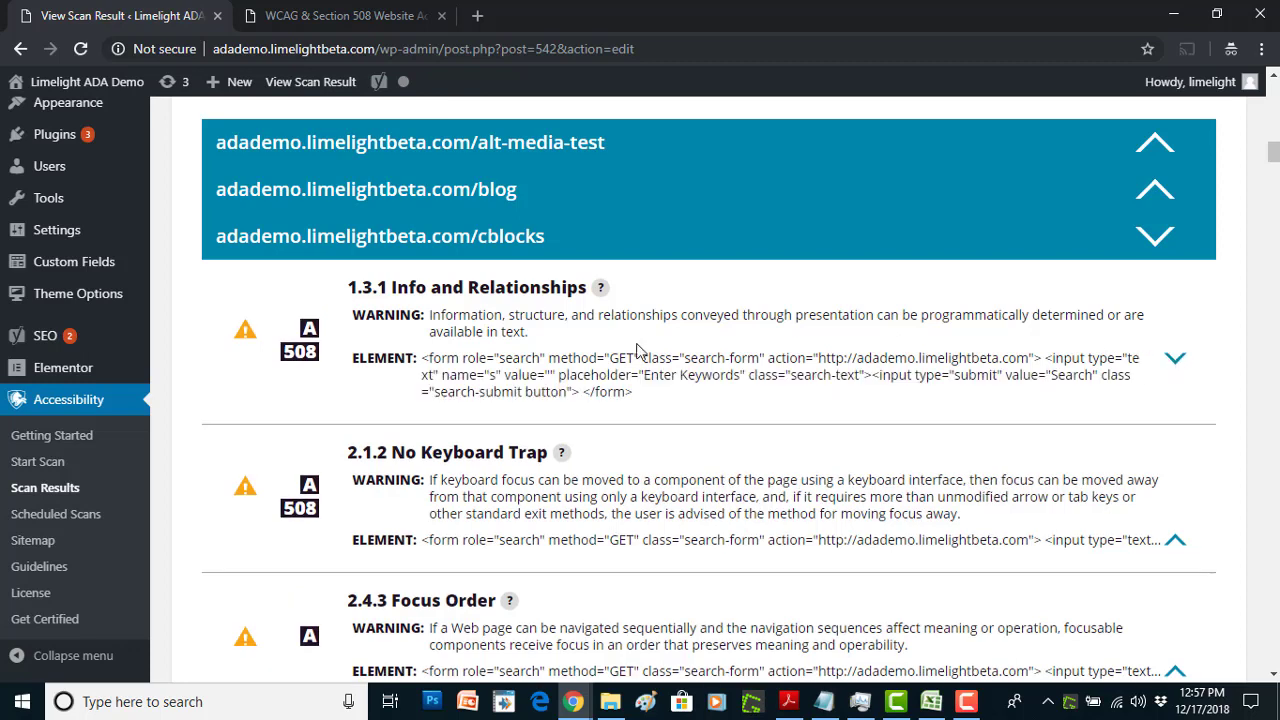
# - Highlight the 1.3.1 warning, markup and heading, then open its guideline explanation in a new tab
pyautogui.moveTo(431, 314)
pyautogui.mouseDown()
pyautogui.moveTo(548, 340)
pyautogui.moveTo(431, 316)
pyautogui.mouseUp()
pyautogui.click(548, 340)
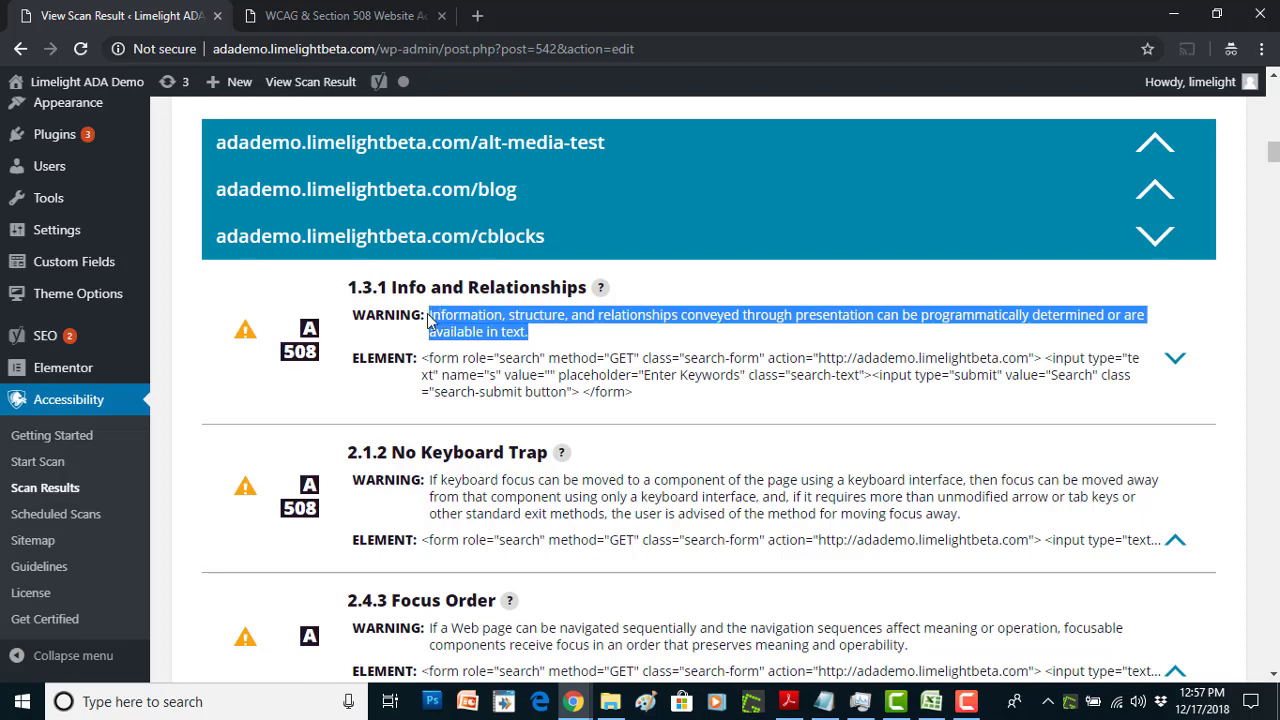
pyautogui.click(430, 318)
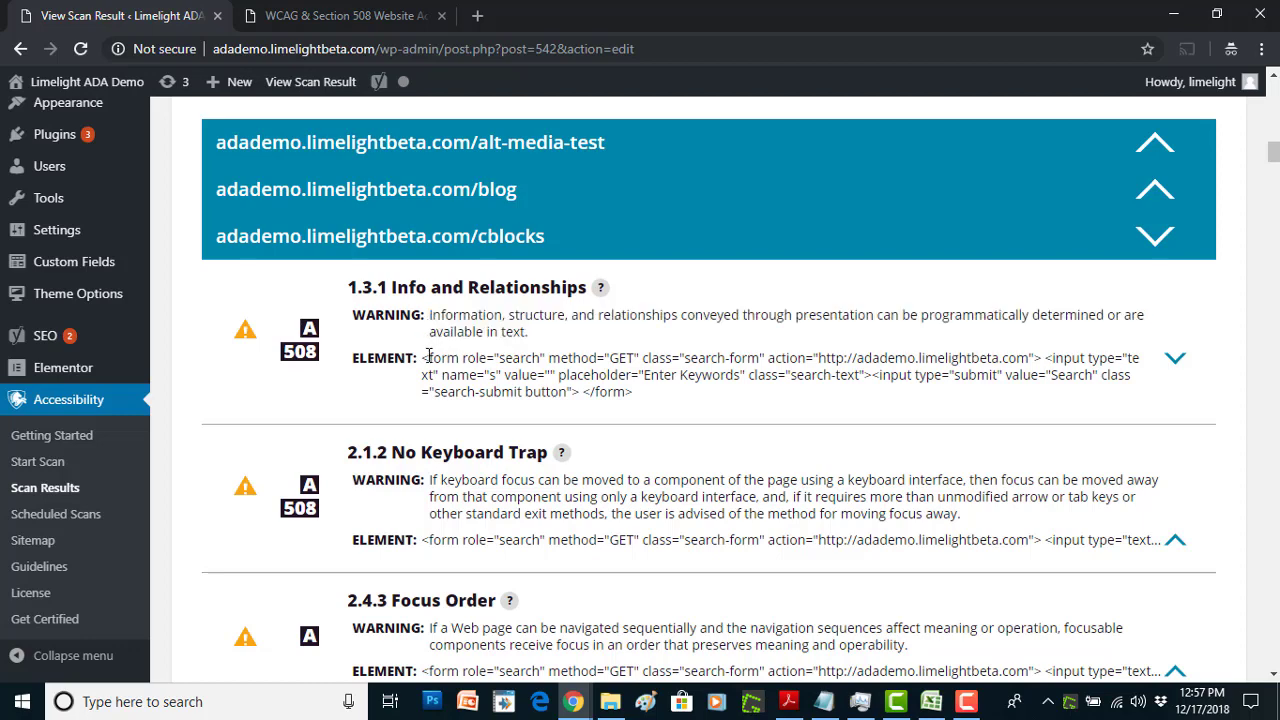
pyautogui.moveTo(424, 357)
pyautogui.mouseDown()
pyautogui.moveTo(650, 406)
pyautogui.moveTo(424, 357)
pyautogui.mouseUp()
pyautogui.click(648, 406)
pyautogui.click(426, 357)
pyautogui.moveTo(347, 291); pyautogui.dragTo(578, 286)
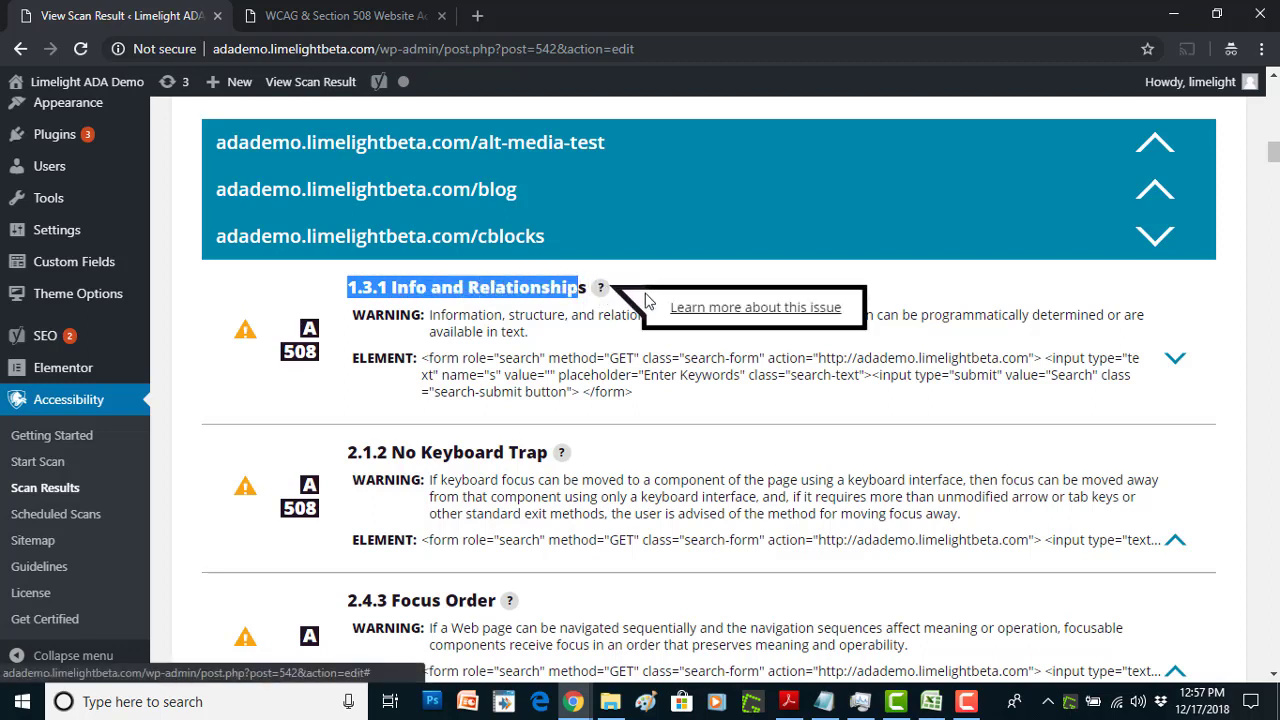
pyautogui.click(685, 309)
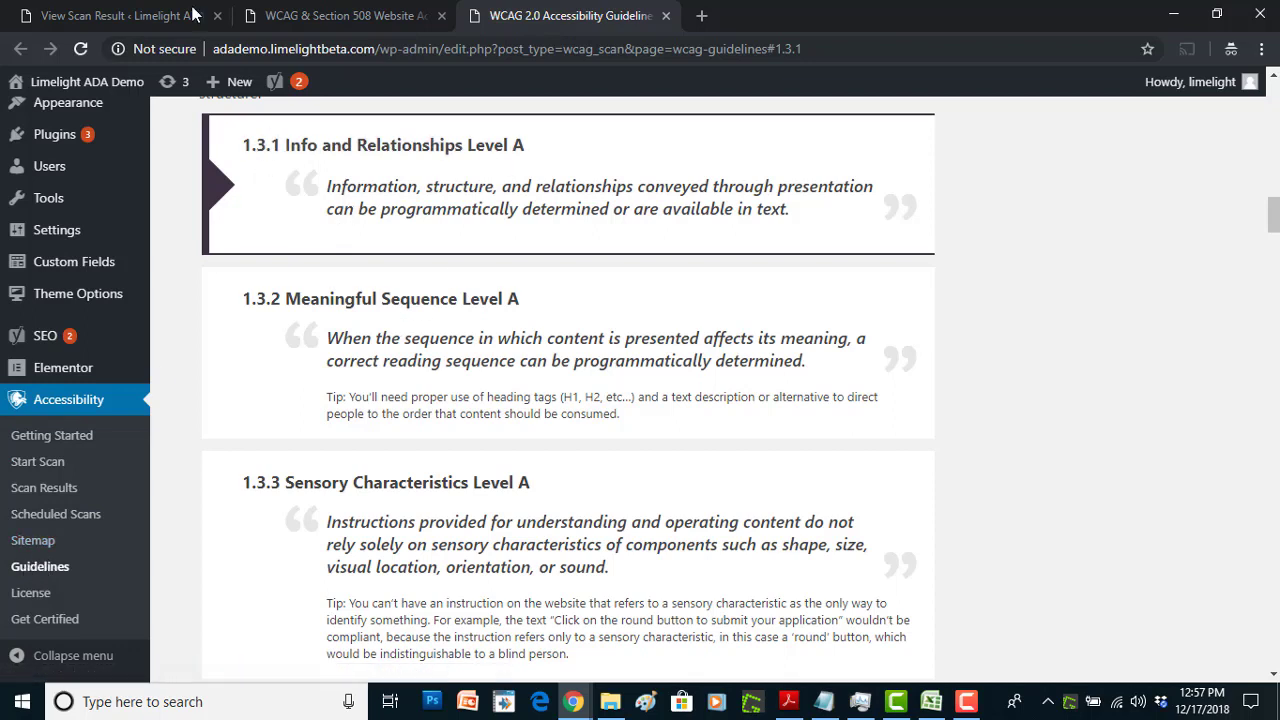
pyautogui.click(95, 10)
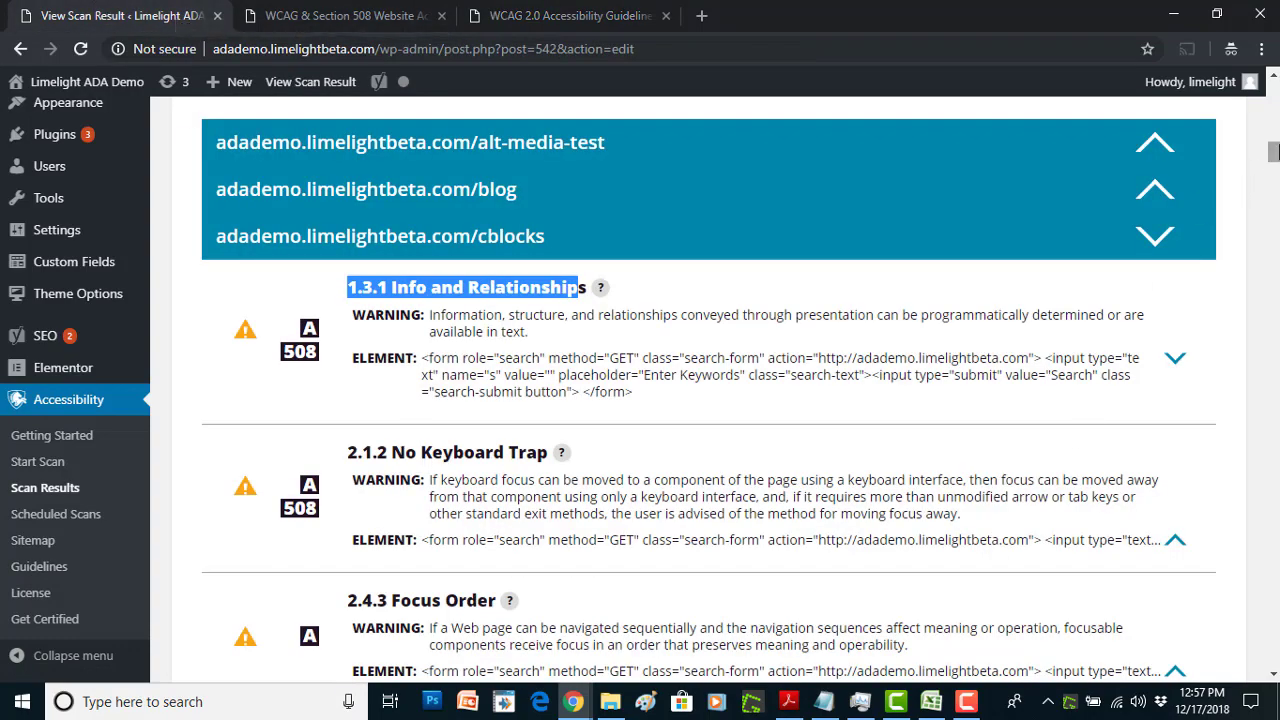
pyautogui.scroll(-15, 683, 400)
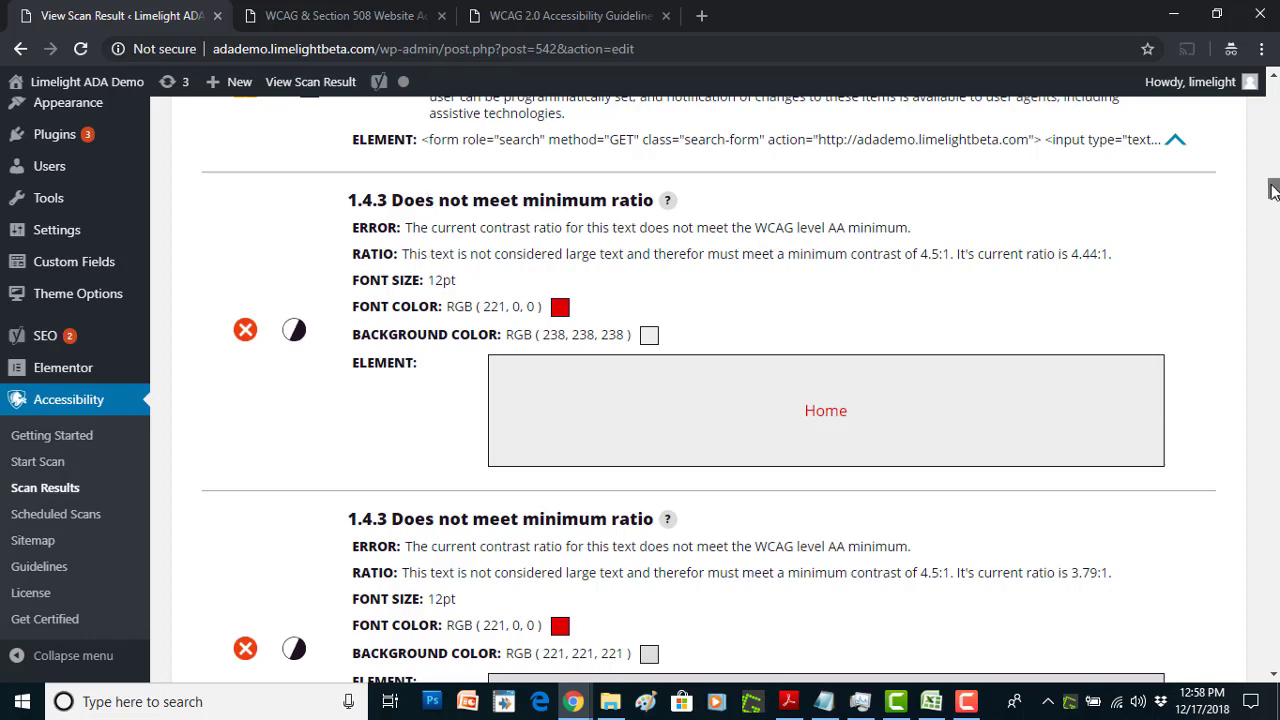
pyautogui.moveTo(1273, 190)
pyautogui.mouseDown()
pyautogui.moveTo(1275, 160)
pyautogui.moveTo(1275, 190)
pyautogui.mouseUp()
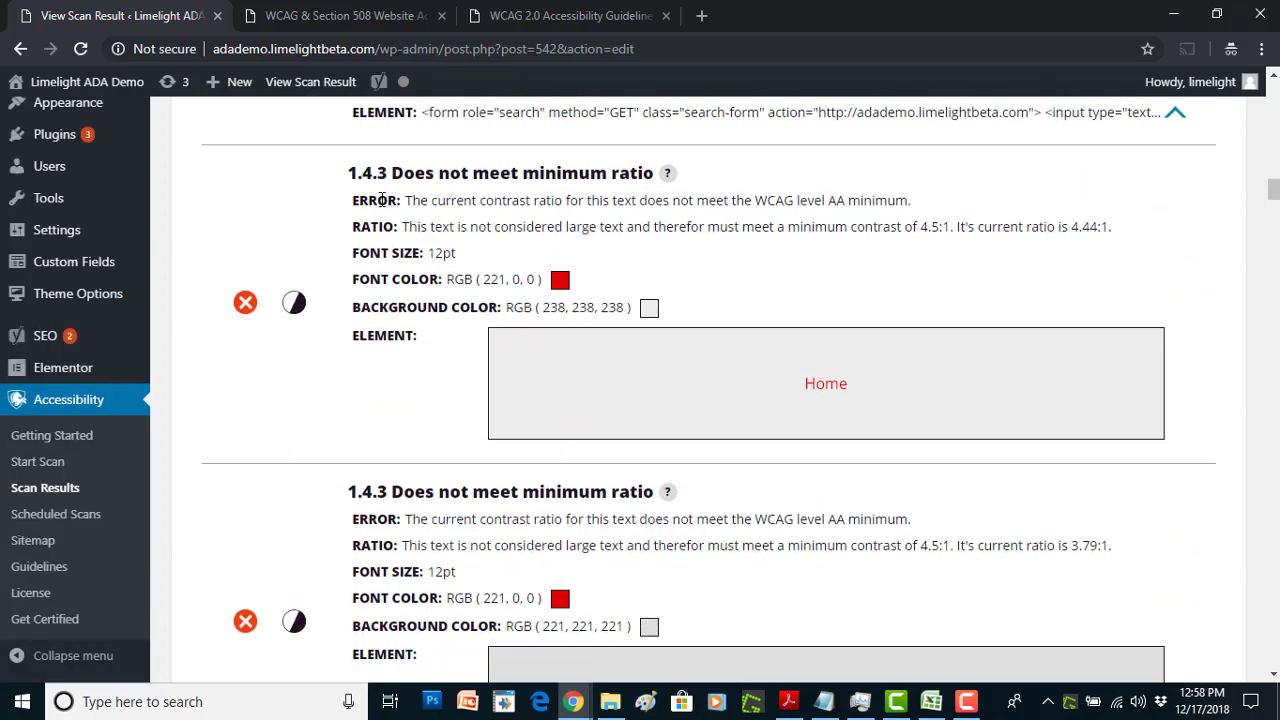
pyautogui.moveTo(388, 200); pyautogui.dragTo(500, 200)
pyautogui.click(493, 200)
pyautogui.moveTo(370, 226); pyautogui.dragTo(419, 224)
pyautogui.click(419, 224)
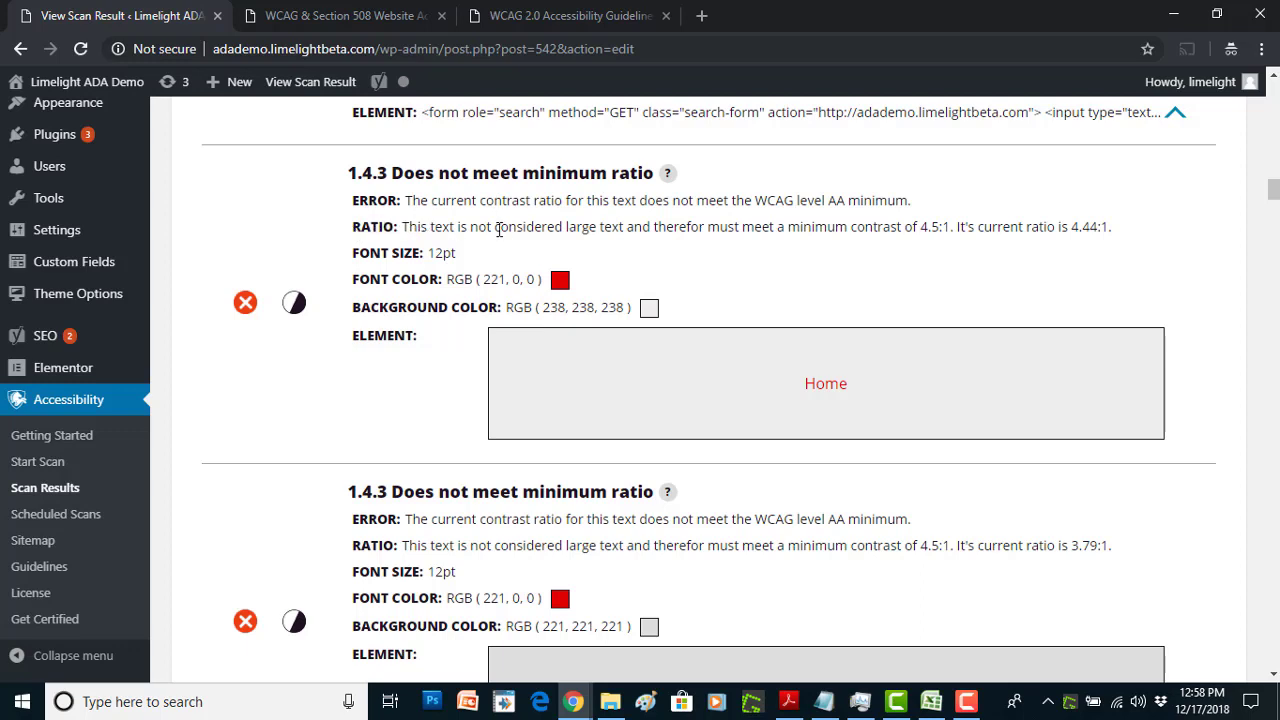
pyautogui.moveTo(924, 226); pyautogui.dragTo(951, 226)
pyautogui.click(951, 226)
pyautogui.moveTo(1072, 226); pyautogui.dragTo(1104, 226)
pyautogui.click(1104, 226)
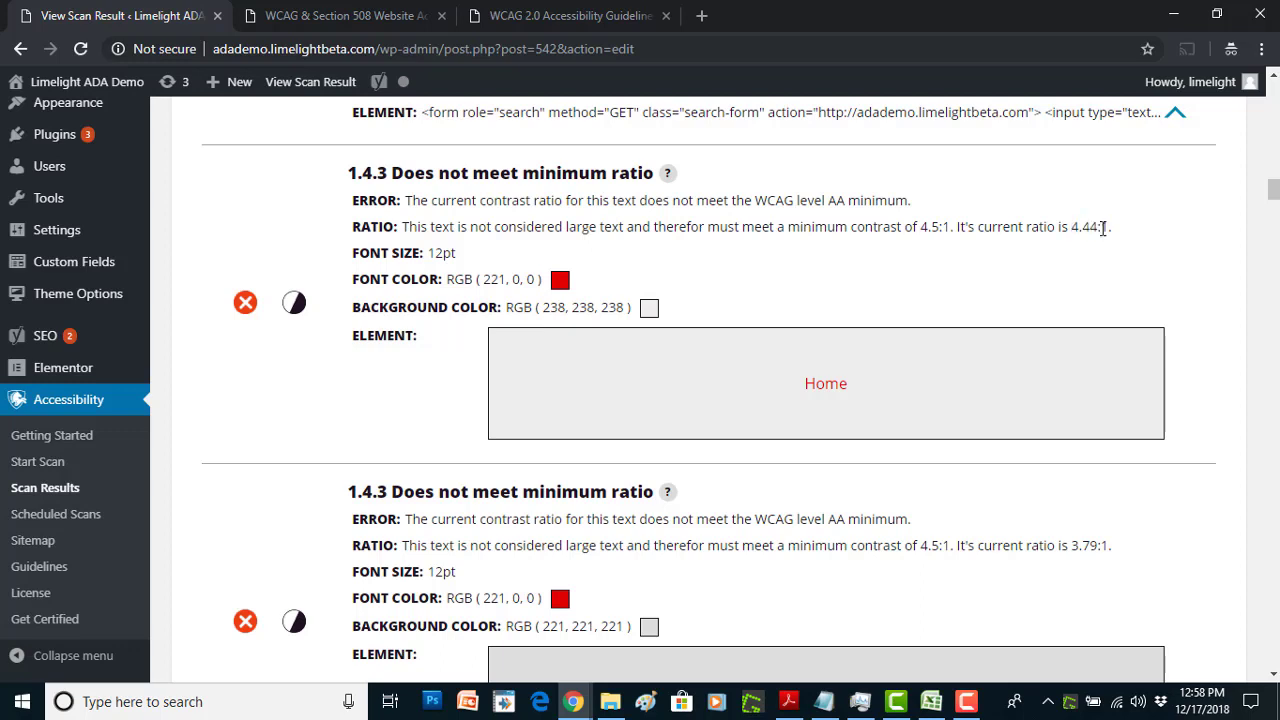
pyautogui.moveTo(431, 253); pyautogui.dragTo(514, 279)
pyautogui.click(455, 253)
pyautogui.moveTo(517, 307); pyautogui.dragTo(556, 307)
pyautogui.click(556, 307)
pyautogui.scroll(2, 1265, 230)
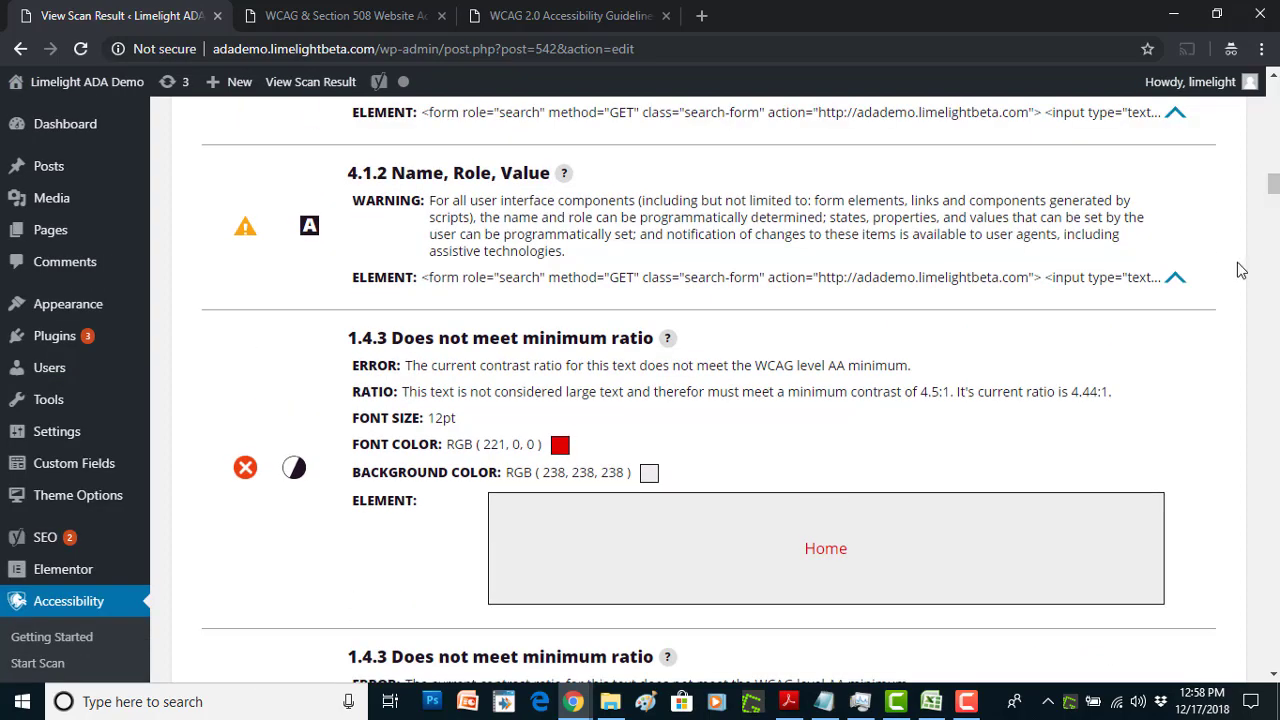
pyautogui.scroll(-10, 1272, 207)
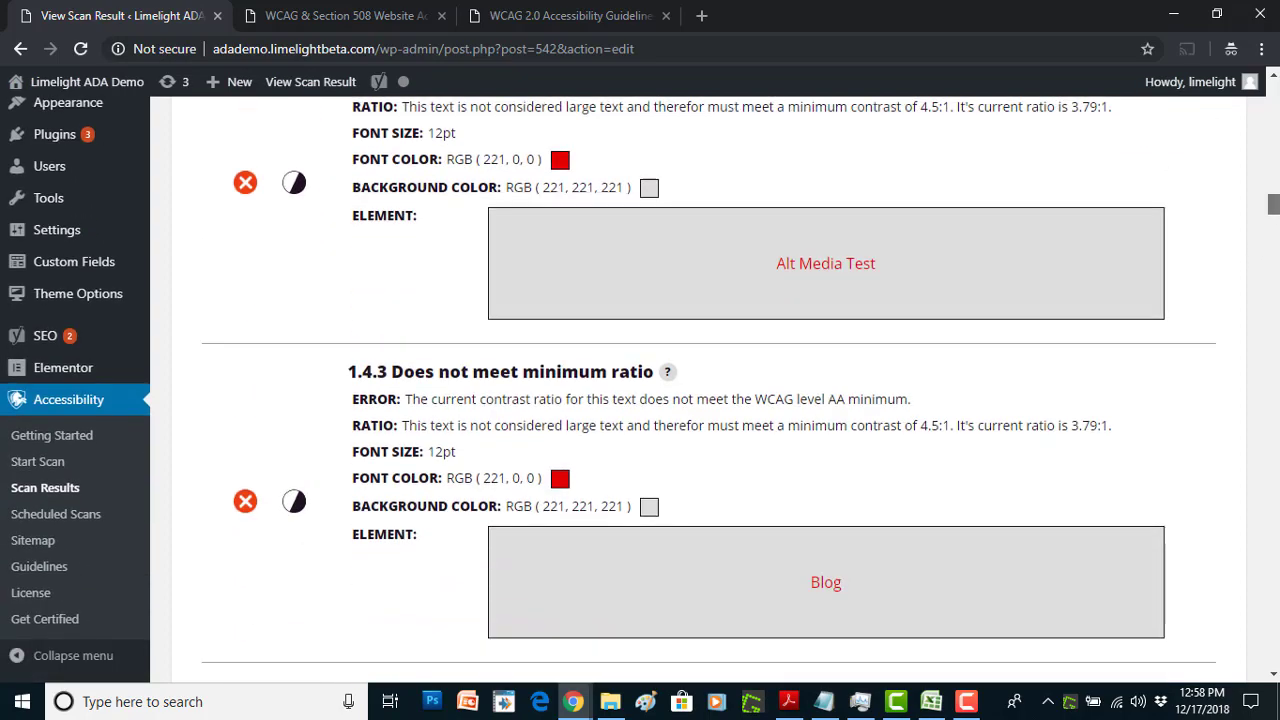
pyautogui.scroll(-9, 1272, 230)
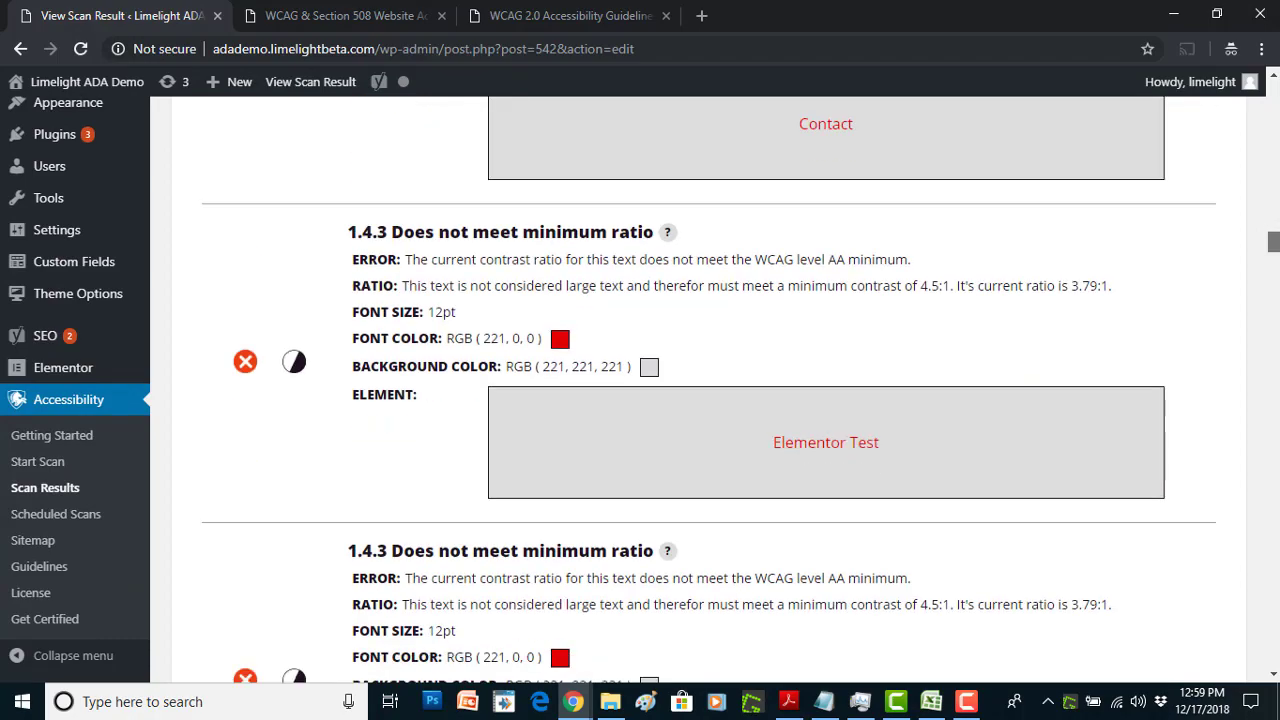
pyautogui.scroll(-7, 1272, 248)
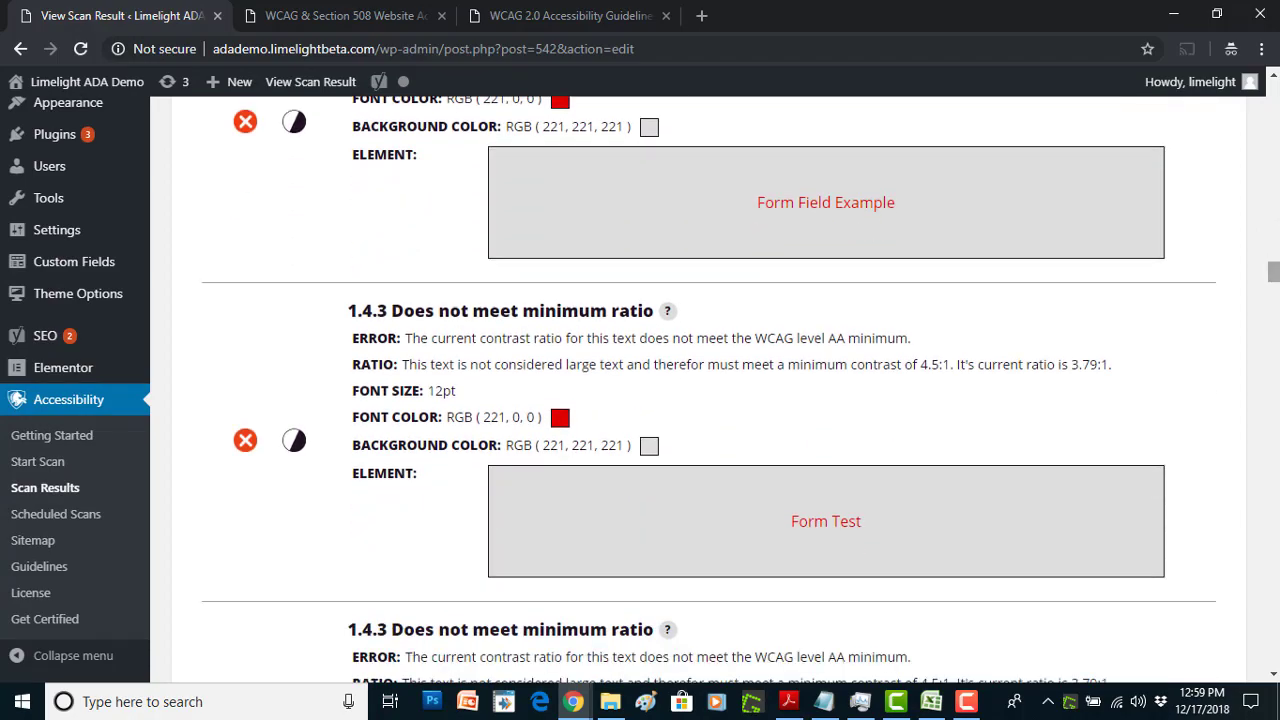
pyautogui.scroll(4, 1275, 257)
pyautogui.moveTo(1272, 257); pyautogui.dragTo(1268, 133)
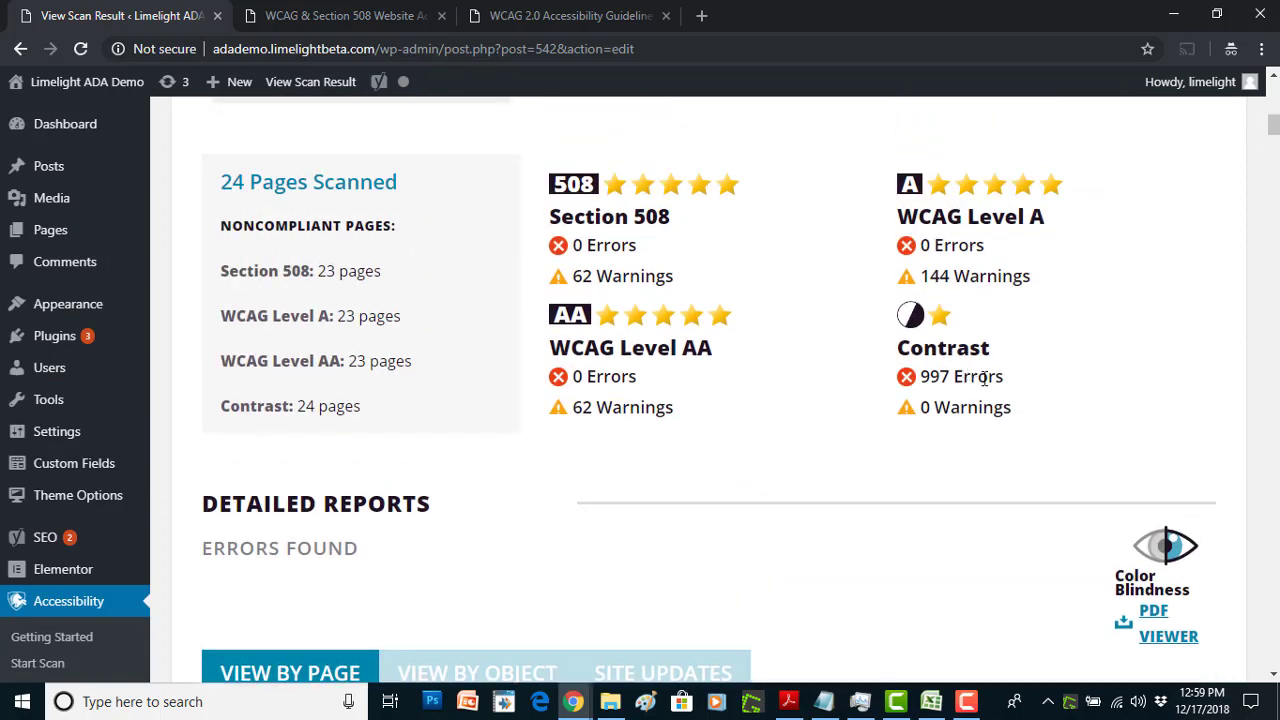
# - Uncheck the Section 508 and WCAG Level AA filters so only contrast issues remain
pyautogui.moveTo(978, 377); pyautogui.dragTo(943, 381)
pyautogui.click(943, 376)
pyautogui.moveTo(1275, 127); pyautogui.dragTo(1275, 146)
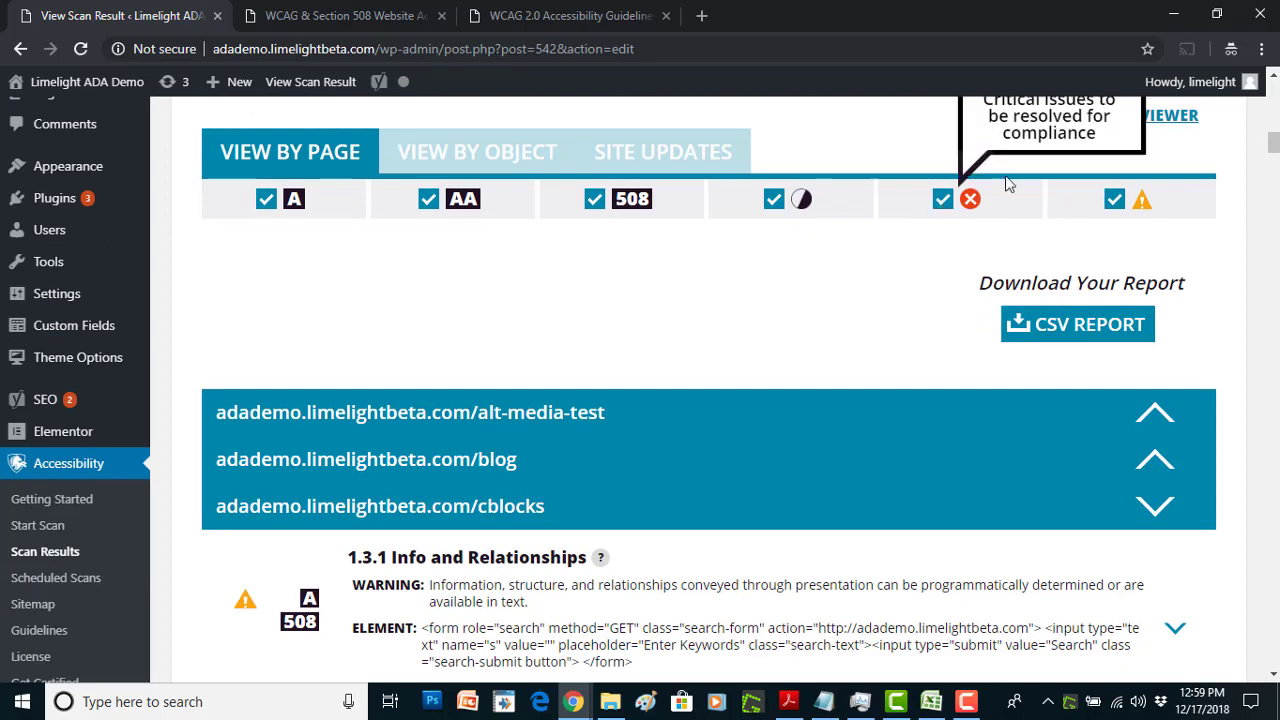
pyautogui.scroll(1, 1257, 155)
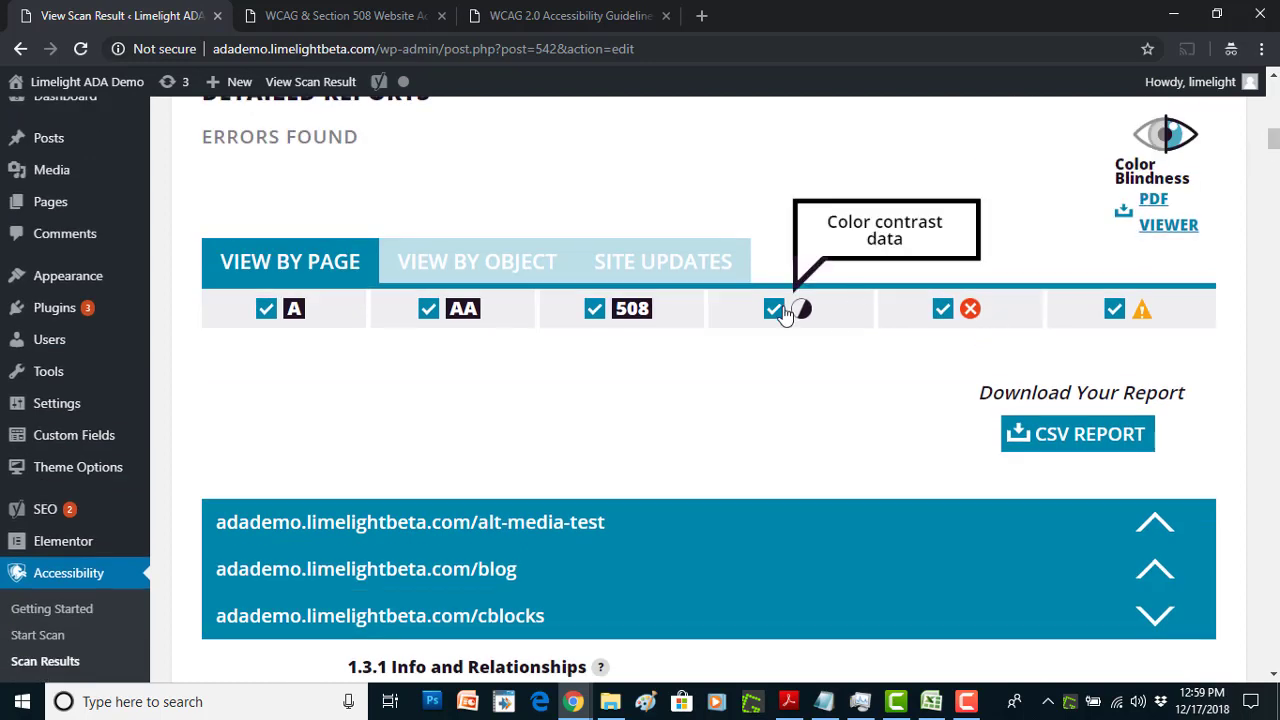
pyautogui.click(595, 310)
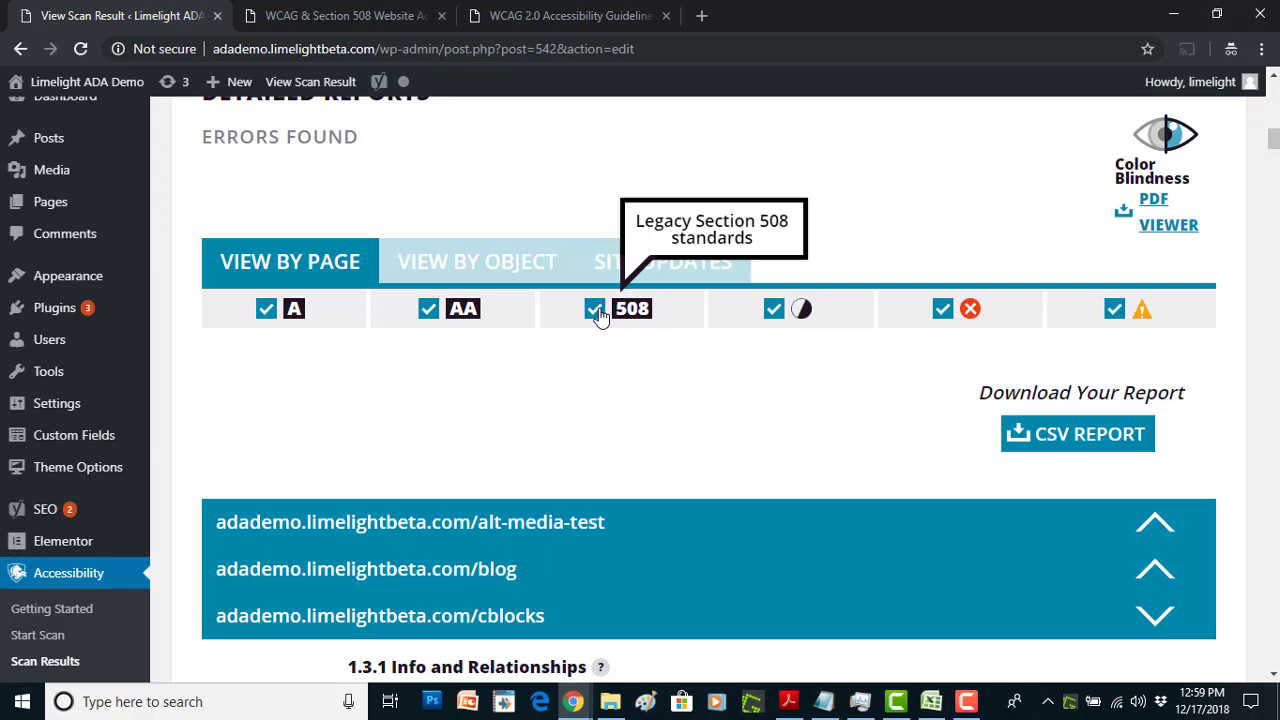
pyautogui.click(427, 312)
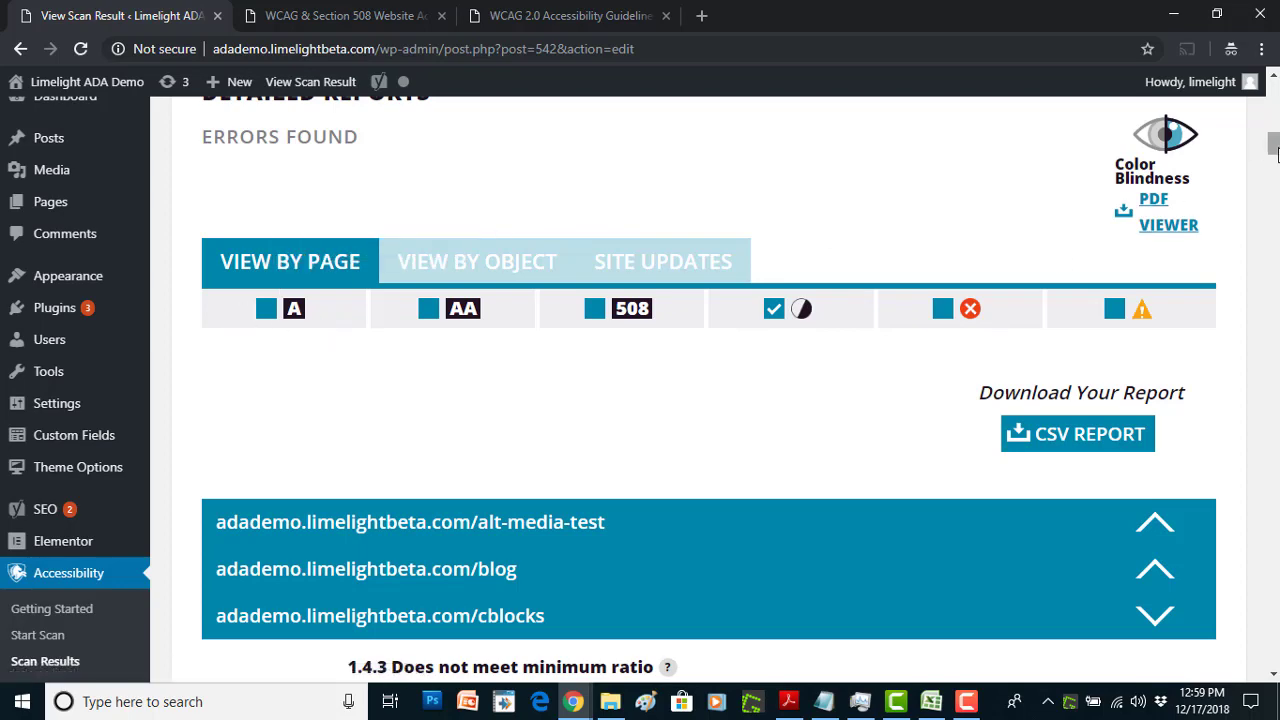
pyautogui.moveTo(1274, 149)
pyautogui.mouseDown()
pyautogui.moveTo(1275, 110)
pyautogui.moveTo(1275, 127)
pyautogui.mouseUp()
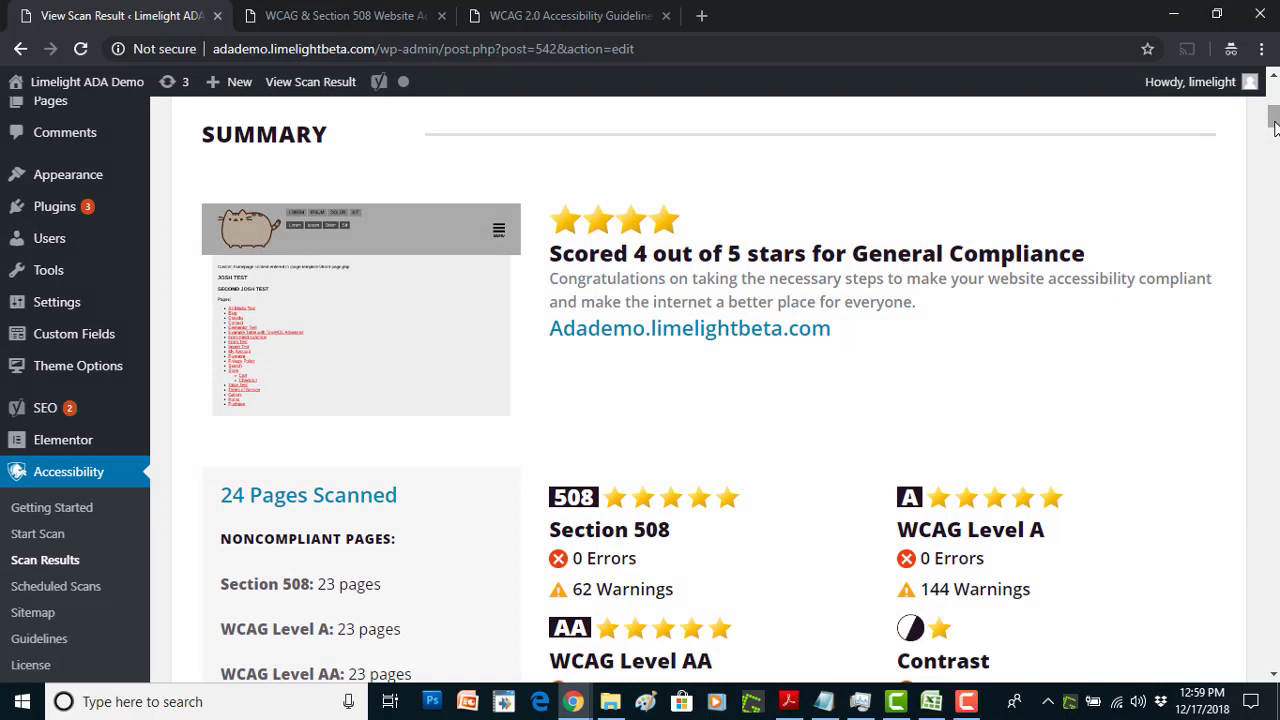
pyautogui.scroll(-1, 1200, 150)
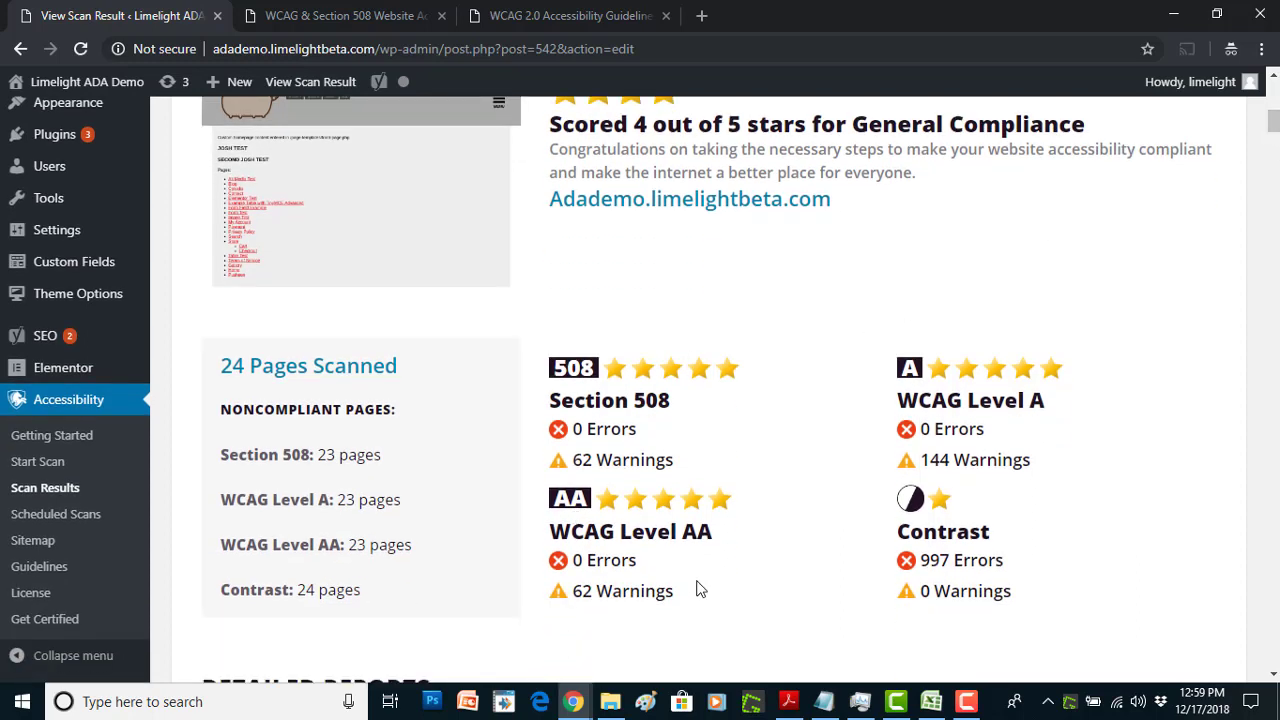
pyautogui.scroll(-2, 1200, 300)
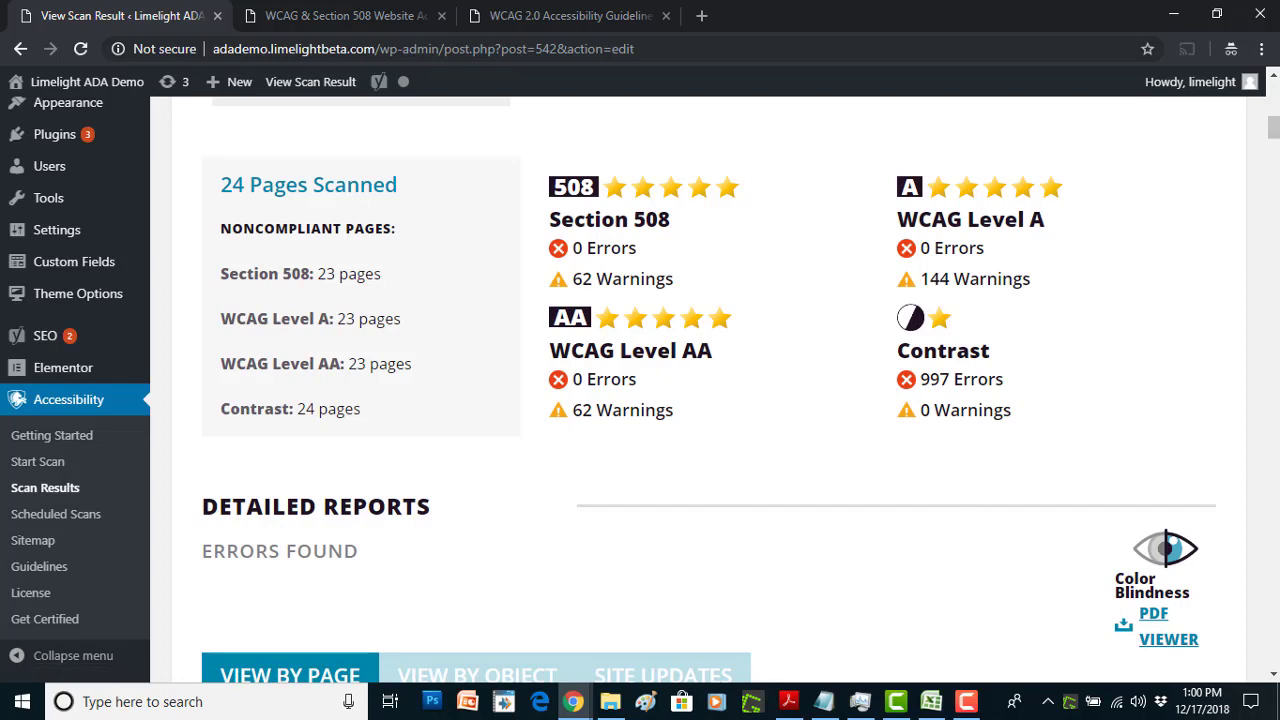
pyautogui.moveTo(1274, 130); pyautogui.dragTo(1274, 110)
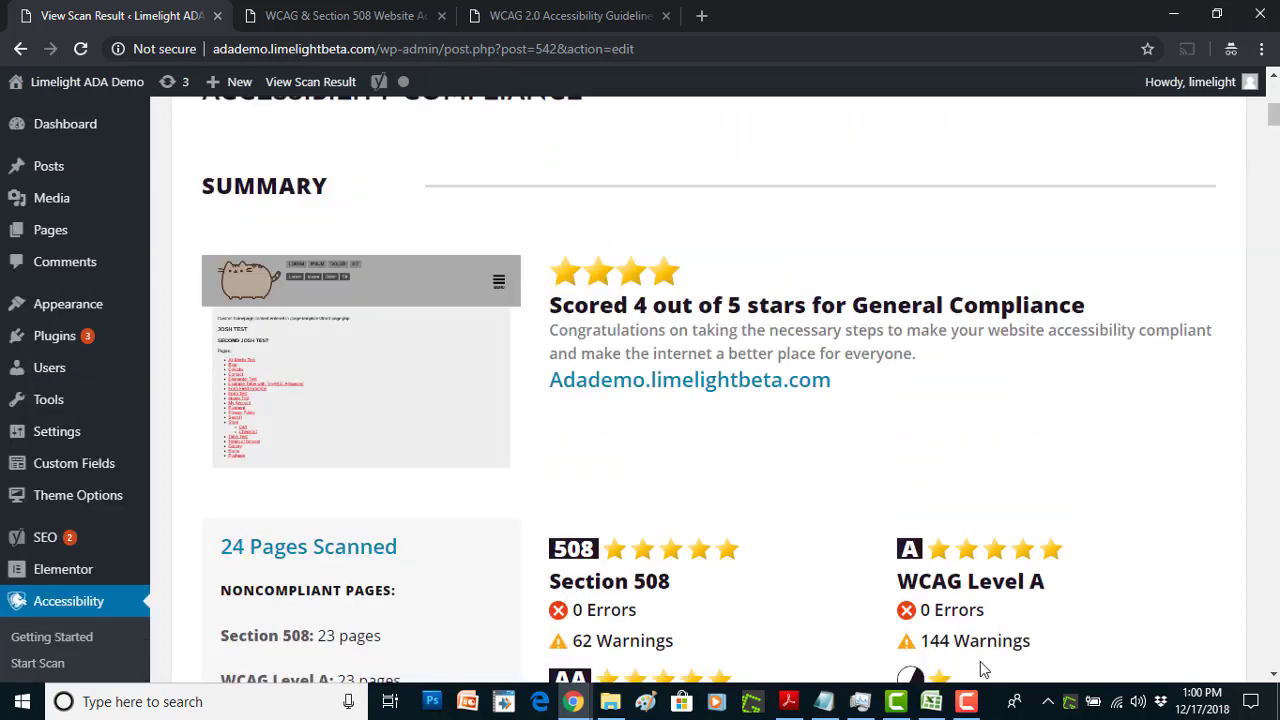
# - Check page-report.csv in Excel, returning to cell A1, then go back to the browser
pyautogui.click(931, 701)
pyautogui.click(563, 408)
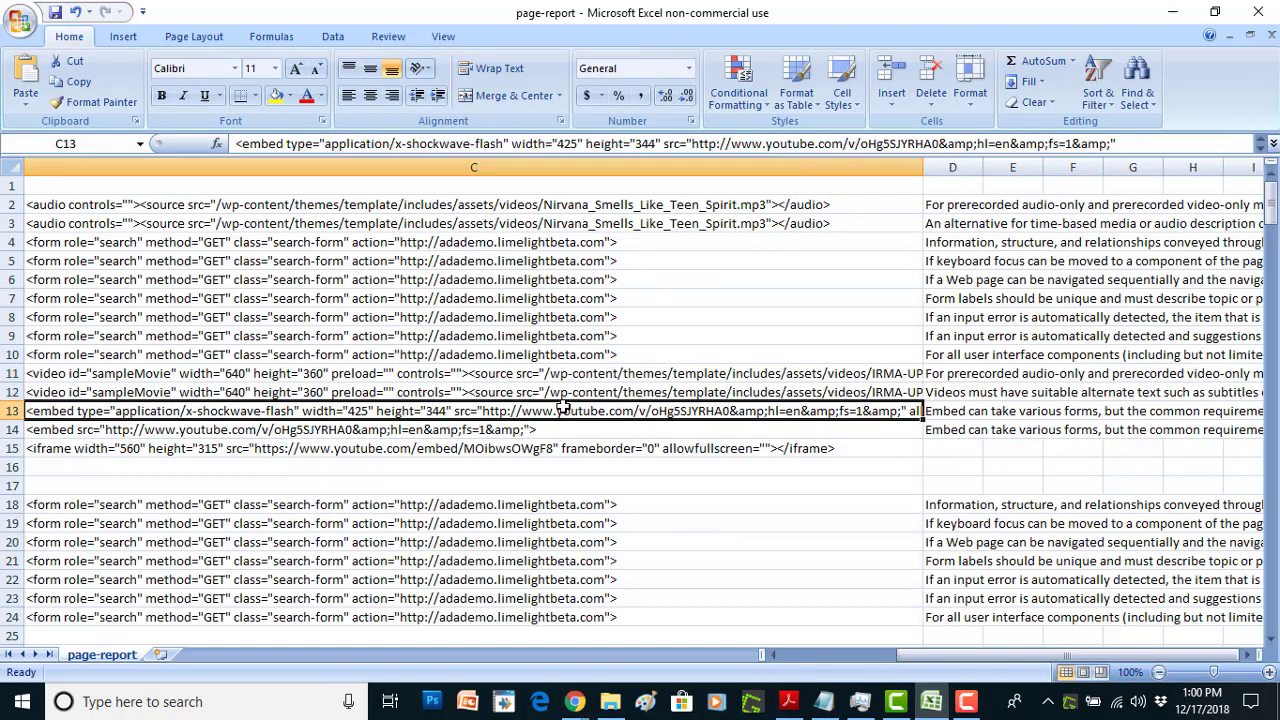
pyautogui.press('Home')
pyautogui.press('Up')
pyautogui.press('Up')
pyautogui.press('Up')
pyautogui.press('Up')
pyautogui.press('Up')
pyautogui.press('Up')
pyautogui.press('Up')
pyautogui.press('Up')
pyautogui.press('Up')
pyautogui.press('Up')
pyautogui.press('Up')
pyautogui.press('Up')
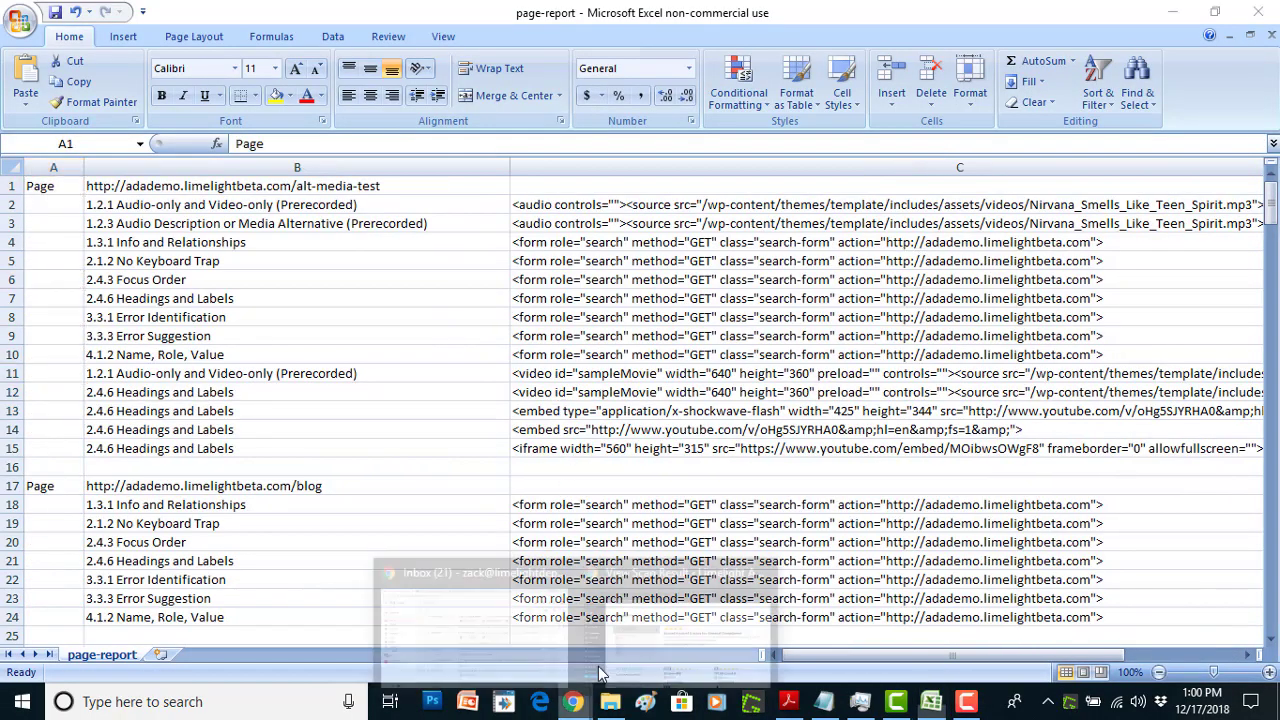
pyautogui.click(632, 640)
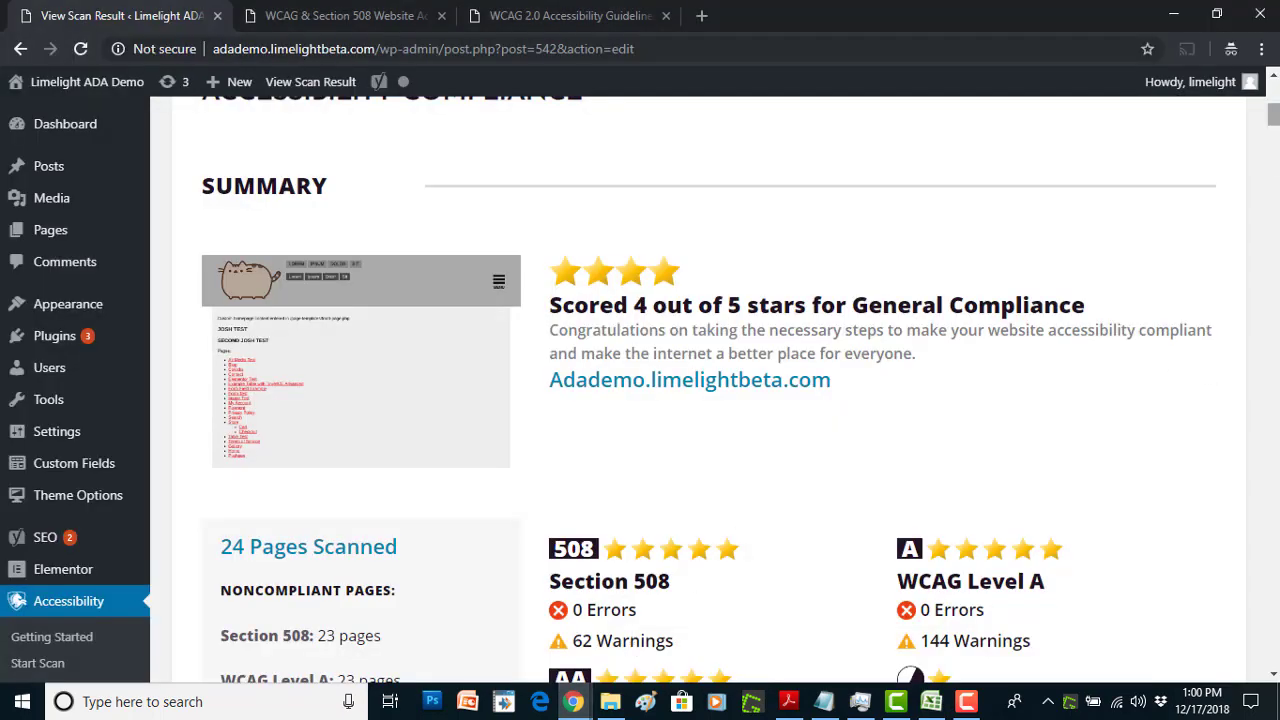
pyautogui.scroll(-2, 1272, 118)
pyautogui.scroll(-3, 700, 390)
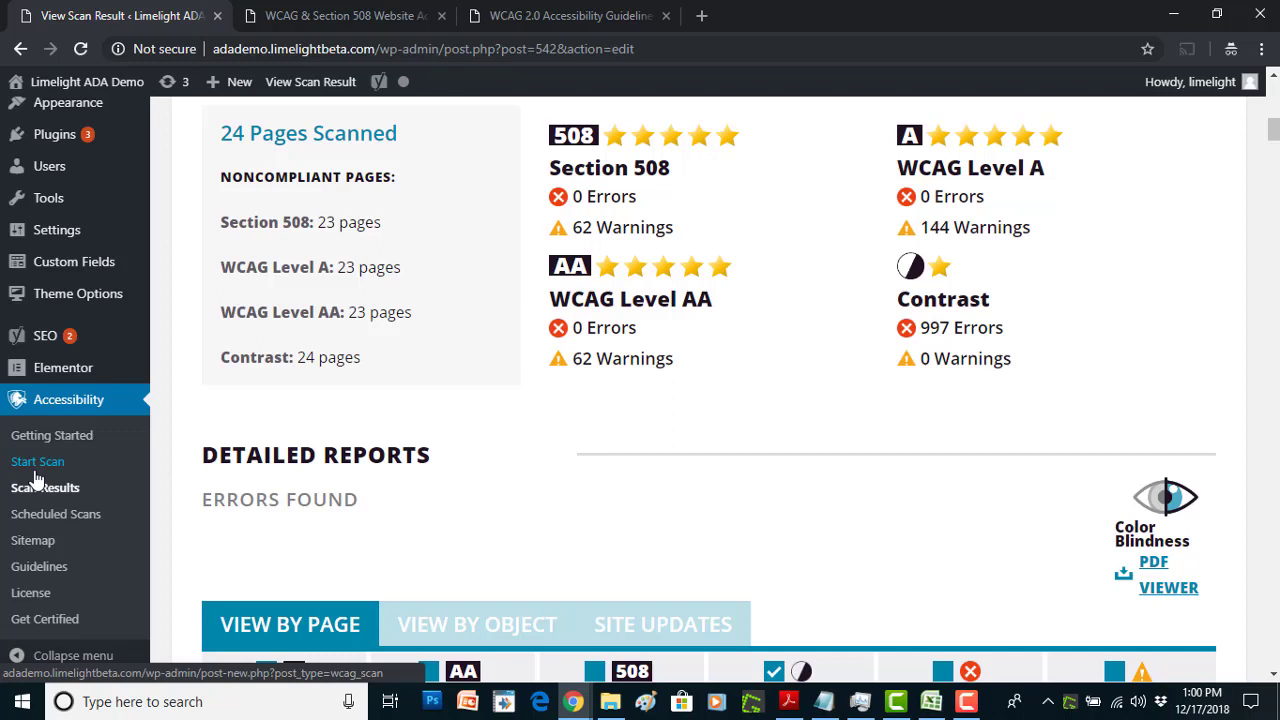
# - Open Accessibility > Sitemap and review the pages listed in the current sitemap
pyautogui.click(30, 543)
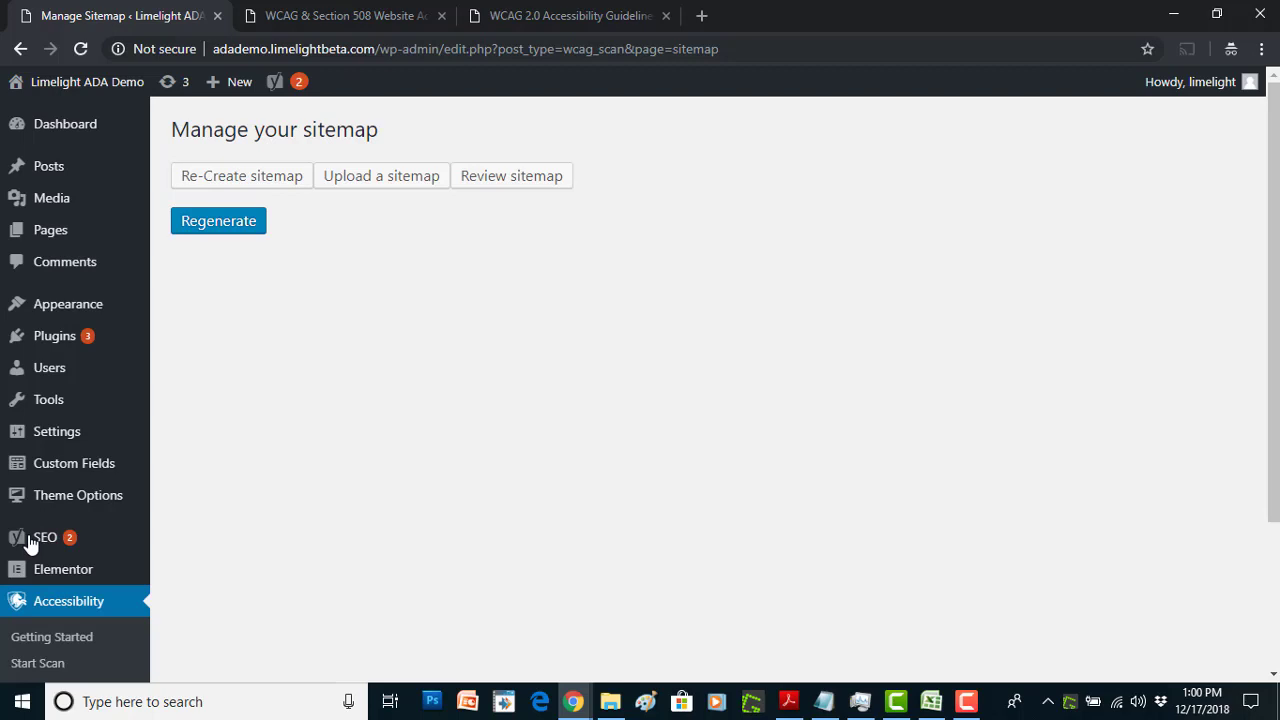
pyautogui.click(516, 190)
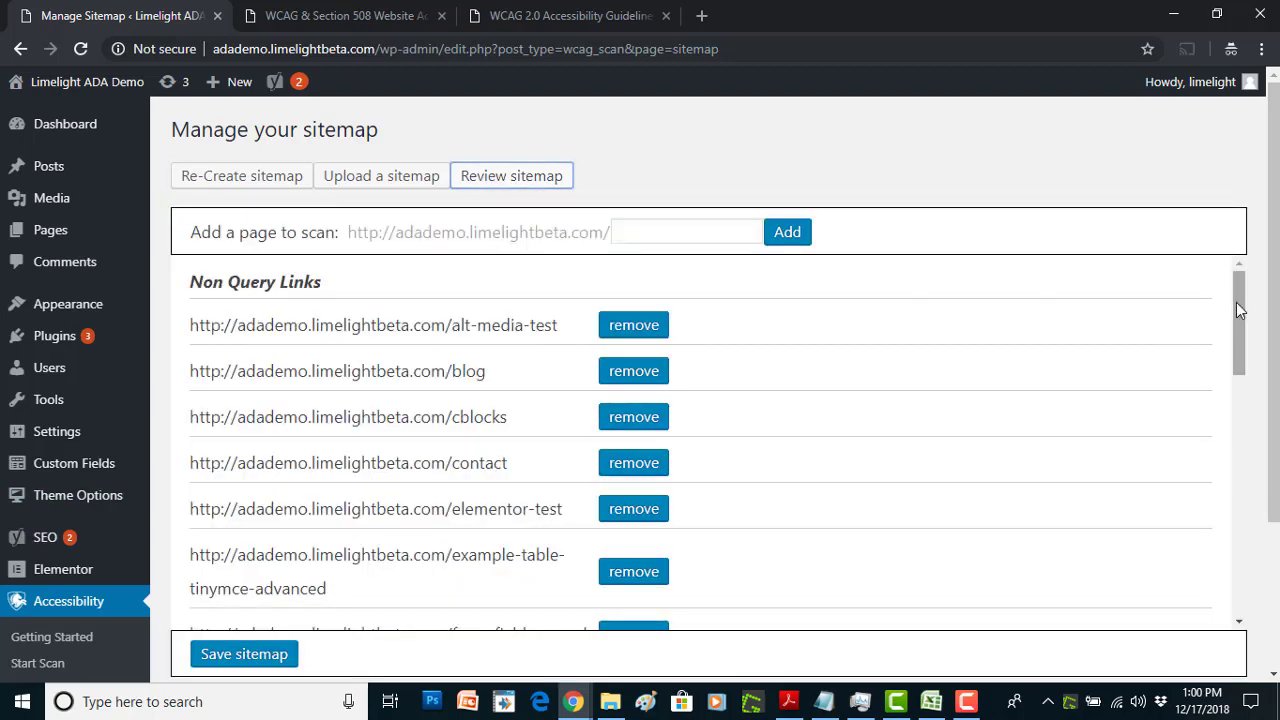
pyautogui.moveTo(1240, 310)
pyautogui.mouseDown()
pyautogui.moveTo(1243, 406)
pyautogui.moveTo(1243, 286)
pyautogui.mouseUp()
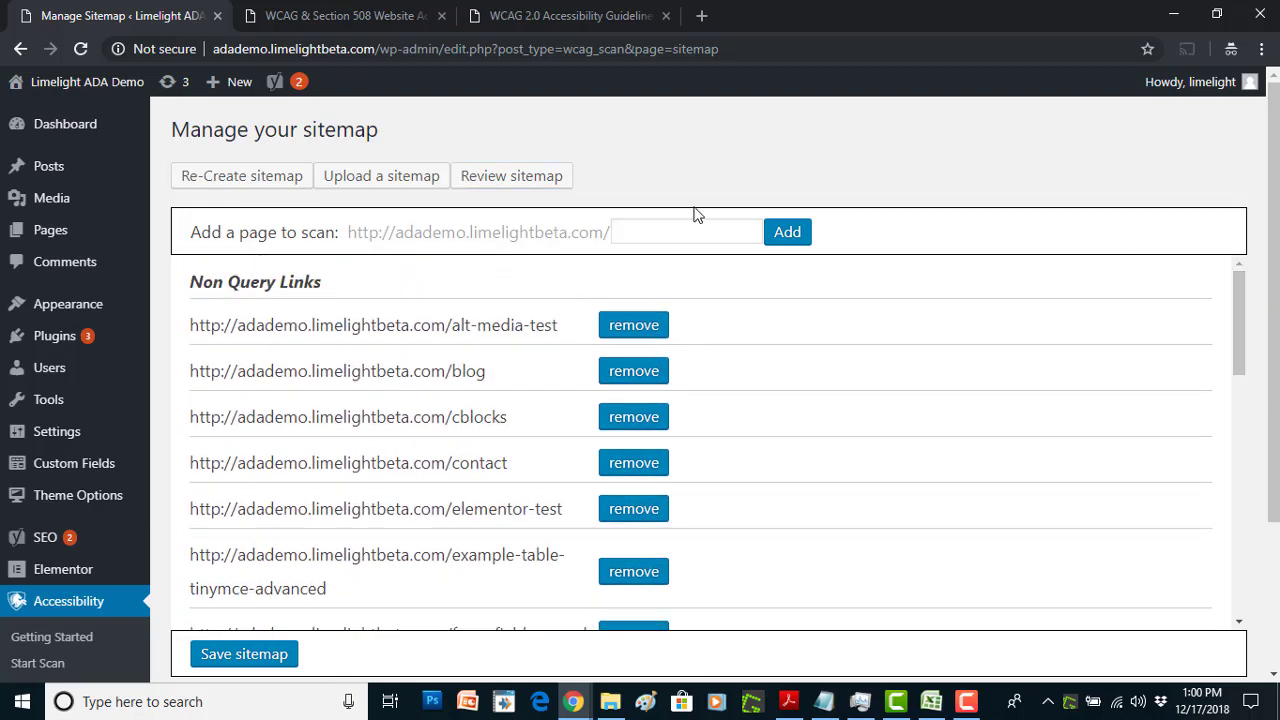
pyautogui.click(654, 232)
pyautogui.moveTo(1236, 318); pyautogui.dragTo(1248, 378)
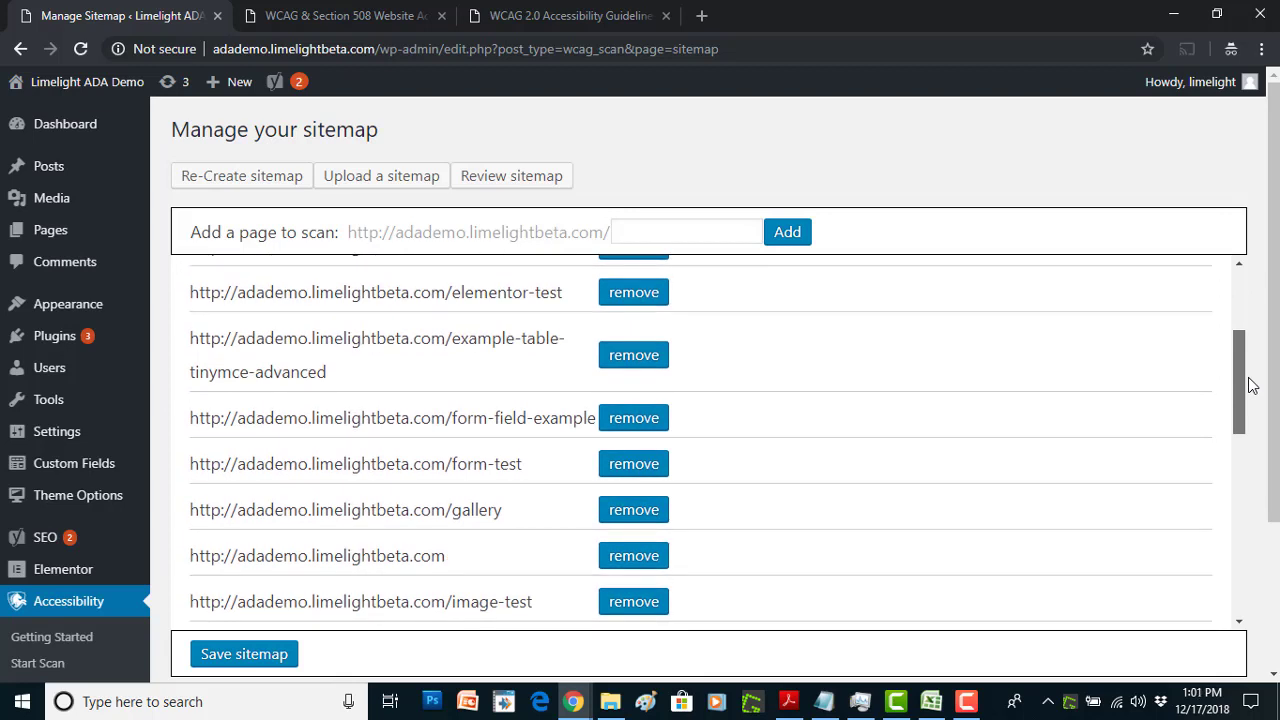
pyautogui.moveTo(1252, 386)
pyautogui.mouseDown()
pyautogui.moveTo(1262, 451)
pyautogui.moveTo(1246, 400)
pyautogui.mouseUp()
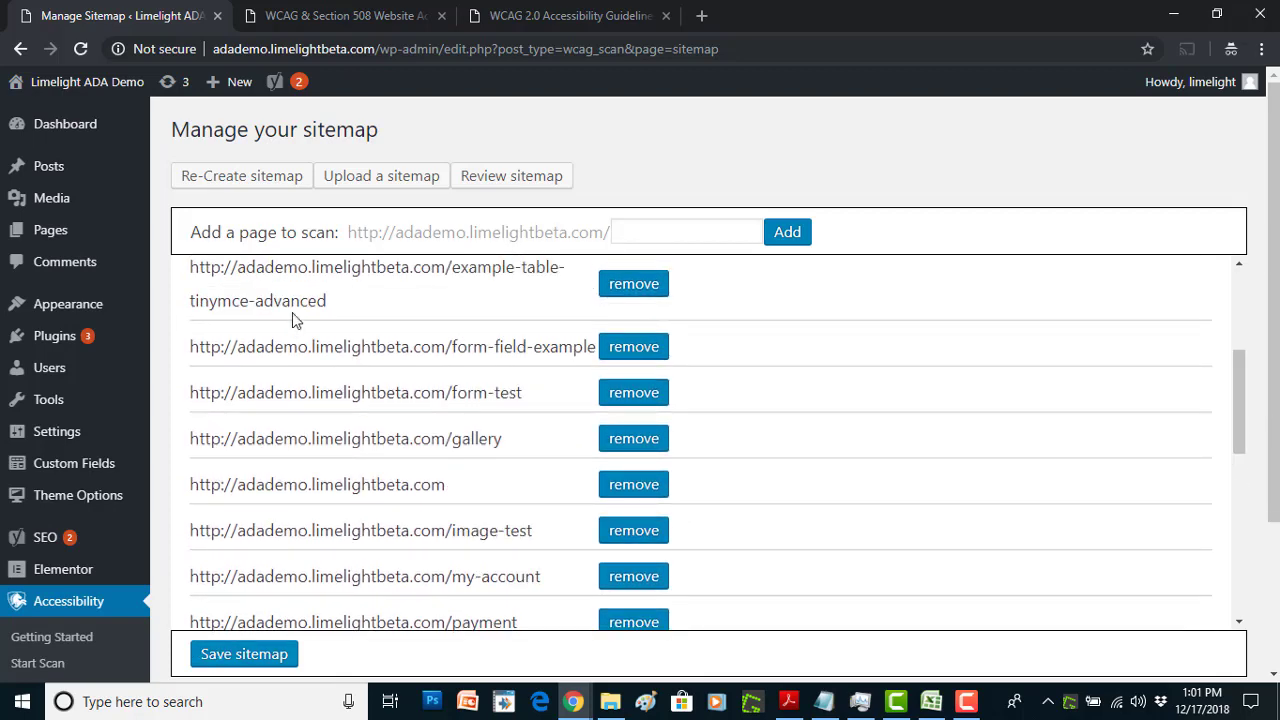
# - Switch to Upload a sitemap and view its accepted .xml, .csv, .xls, .xlsx formats
pyautogui.click(373, 190)
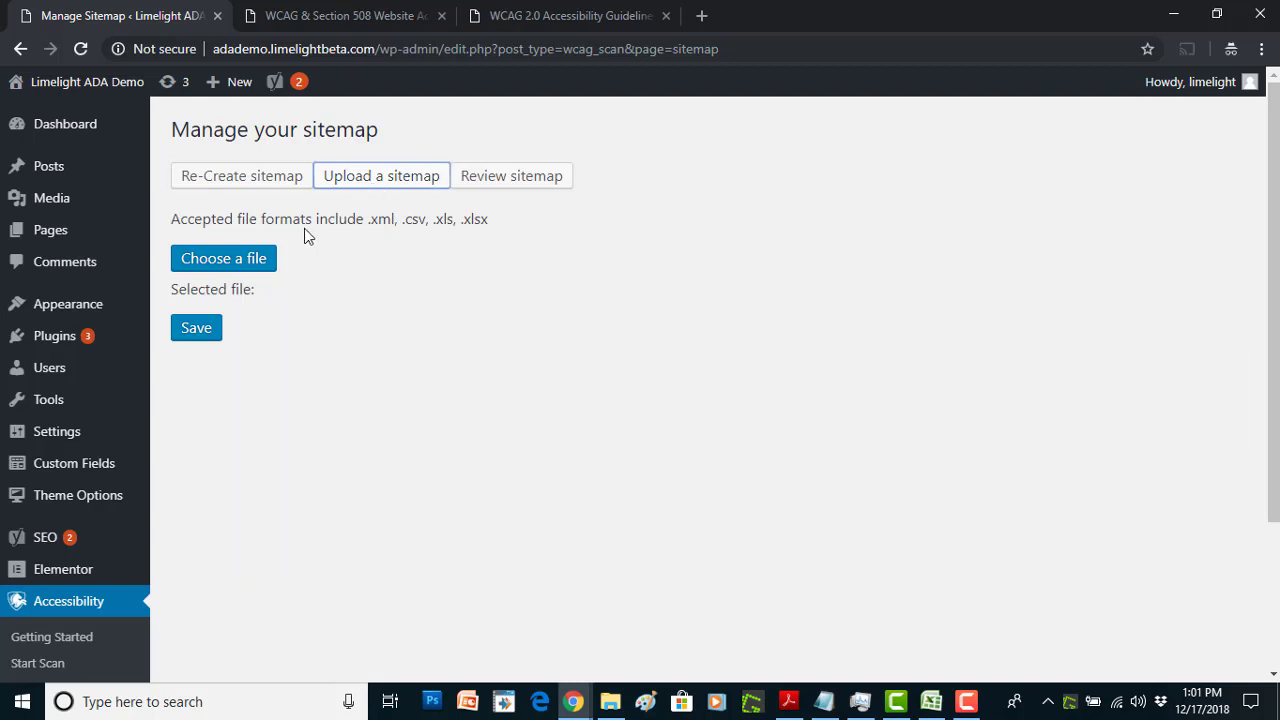
pyautogui.moveTo(274, 218); pyautogui.dragTo(491, 220)
pyautogui.click(491, 218)
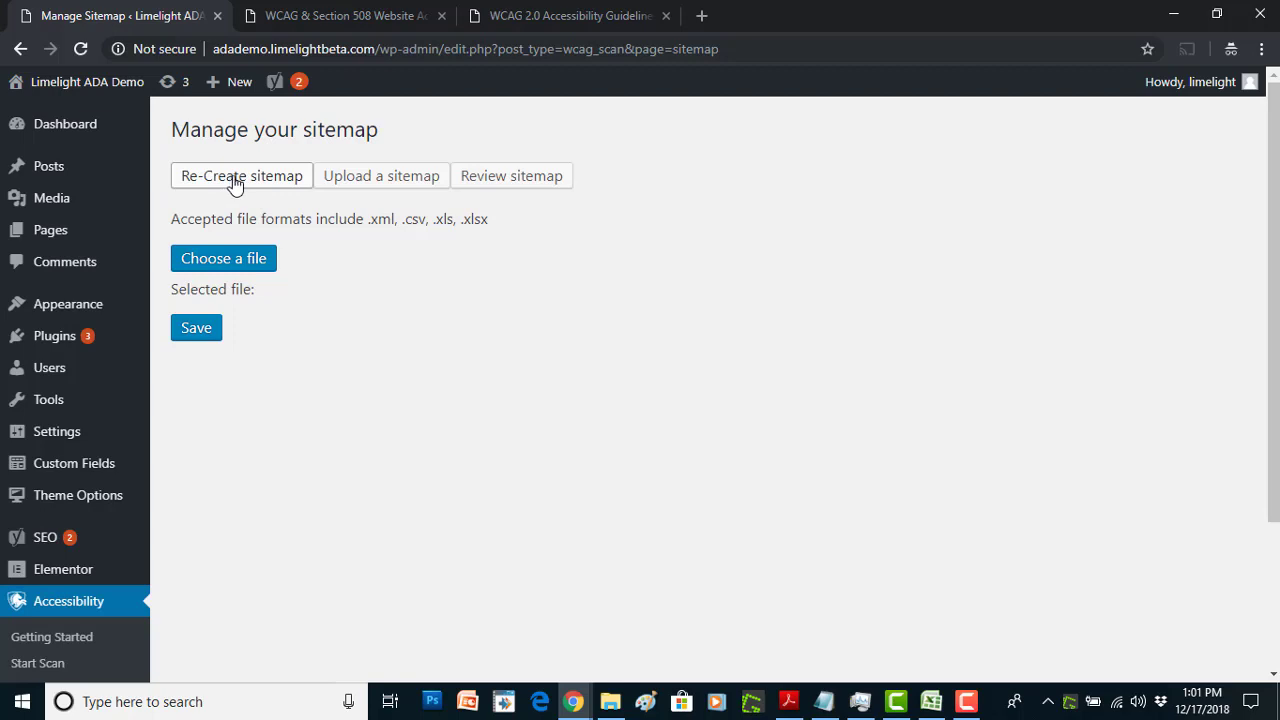
pyautogui.moveTo(1271, 351); pyautogui.dragTo(1277, 481)
pyautogui.scroll(2, 1054, 257)
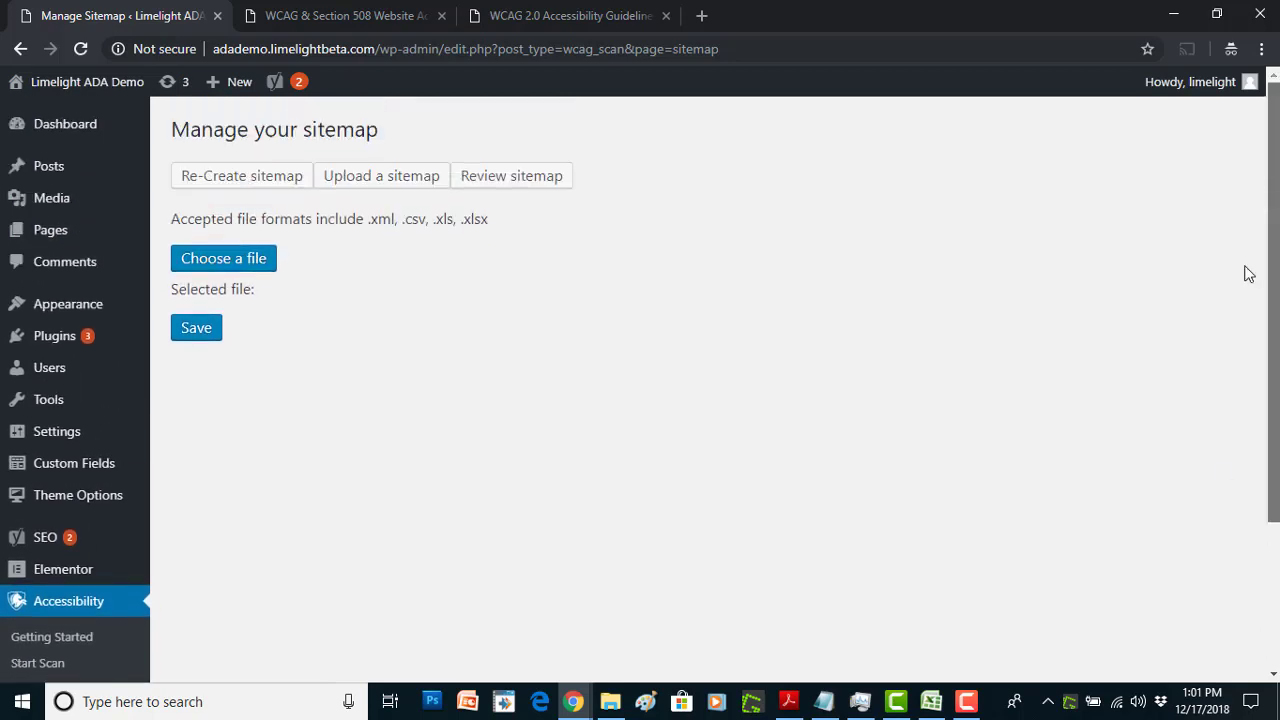
pyautogui.scroll(-1, 1176, 343)
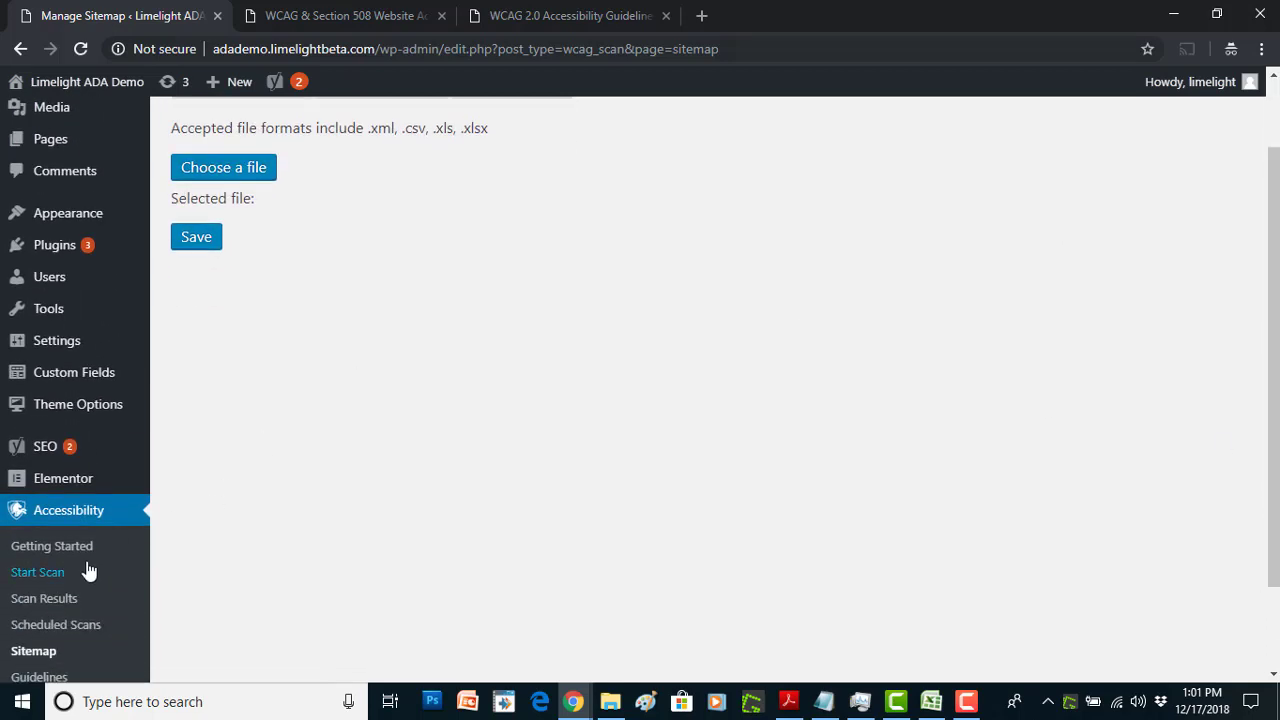
# - Open Scan 2018-12-17 from Scan Results and scroll to its 4-of-5-star compliance summary
pyautogui.click(30, 600)
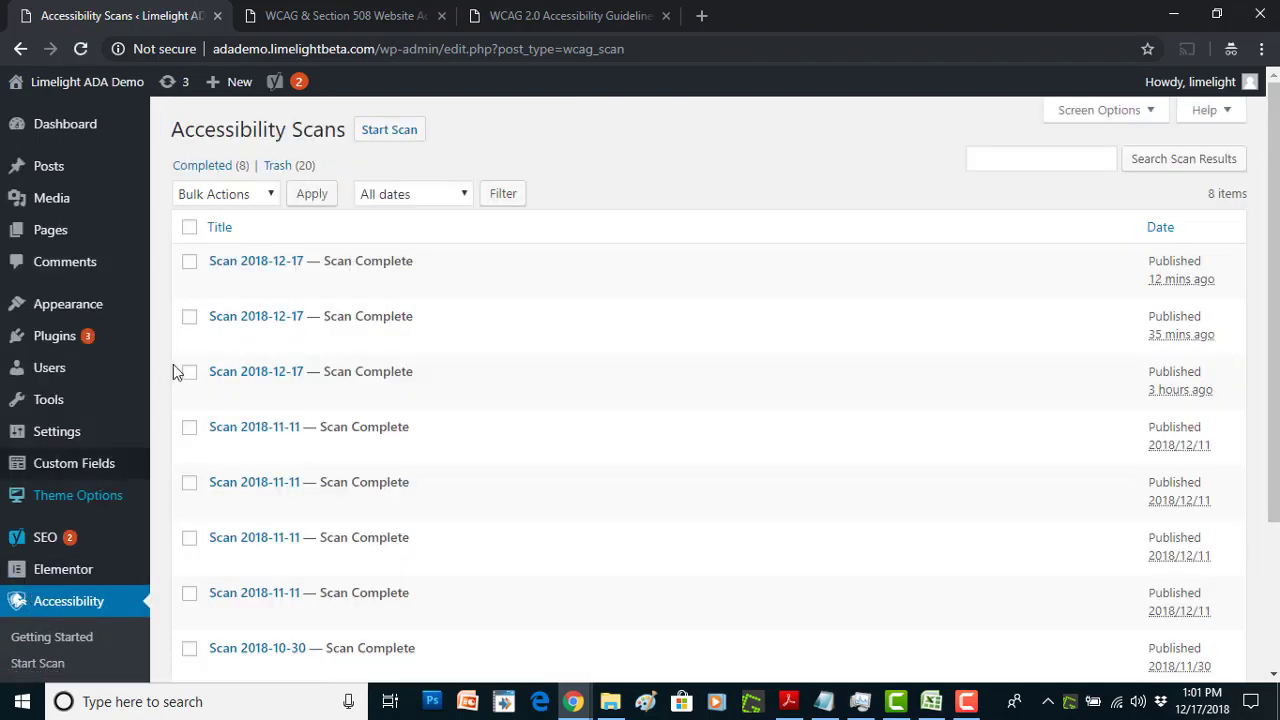
pyautogui.click(229, 318)
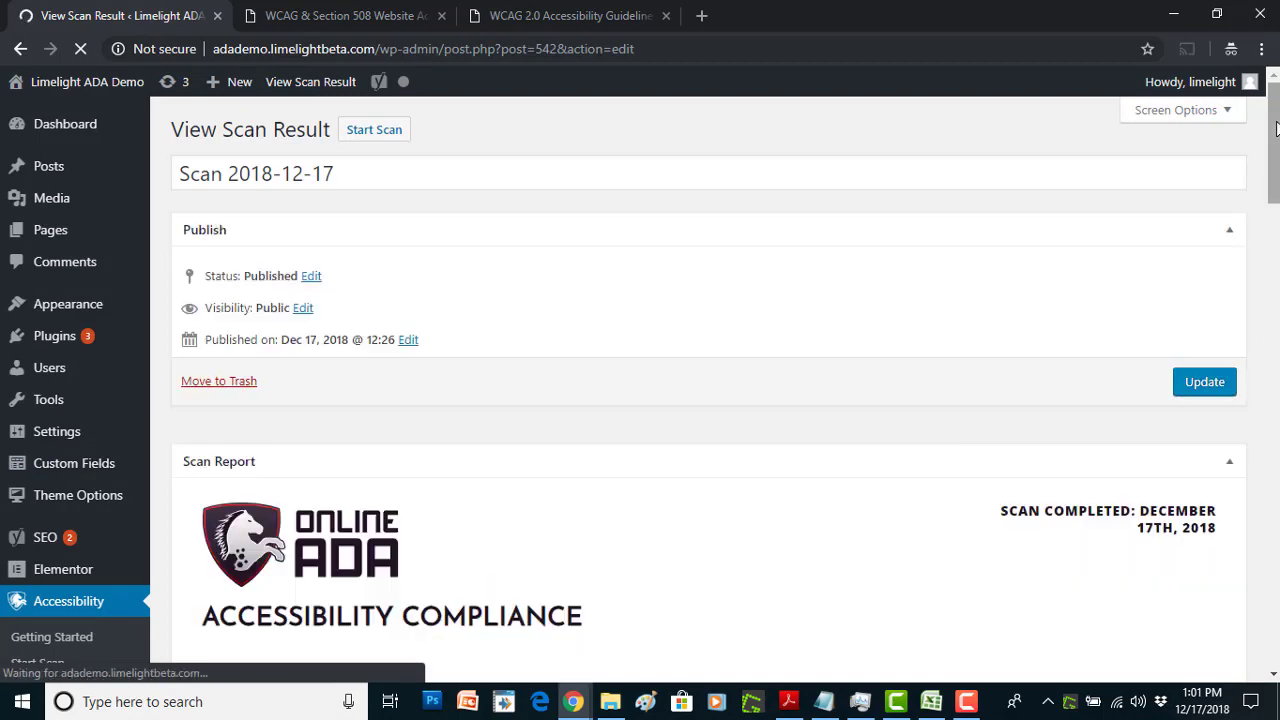
pyautogui.scroll(-2, 1276, 128)
pyautogui.scroll(-2, 1274, 150)
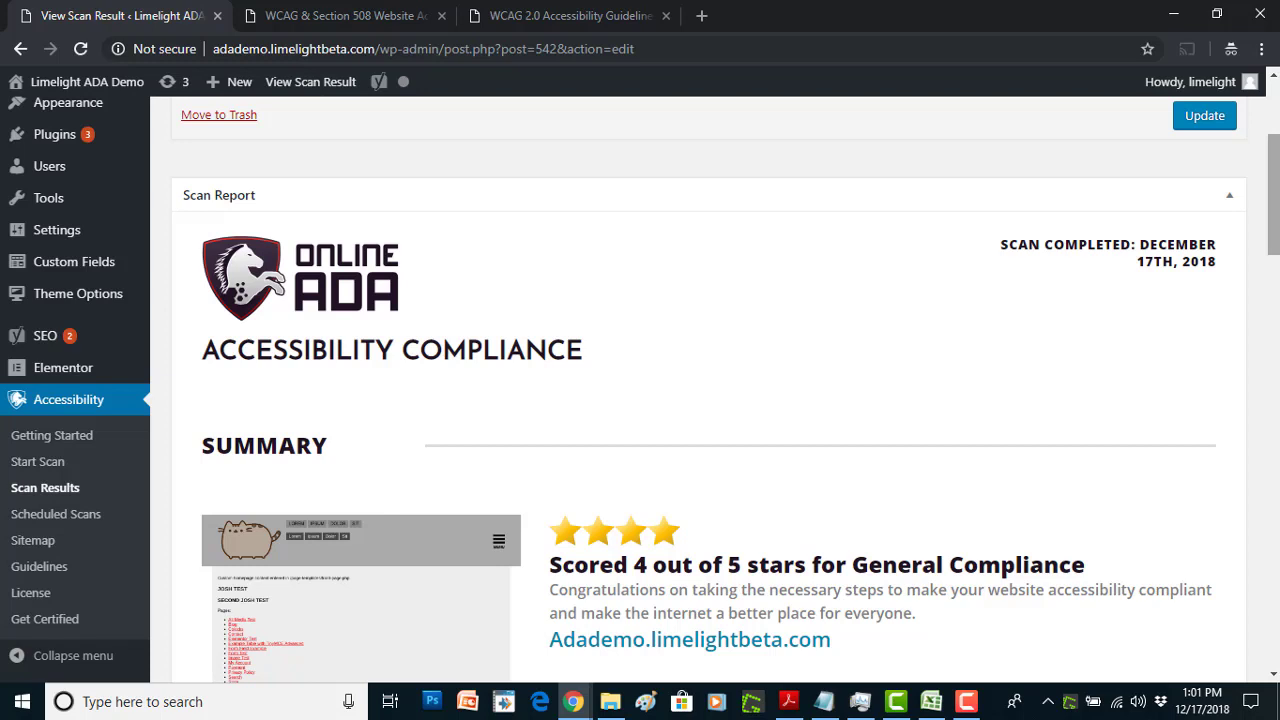
pyautogui.scroll(-1, 726, 390)
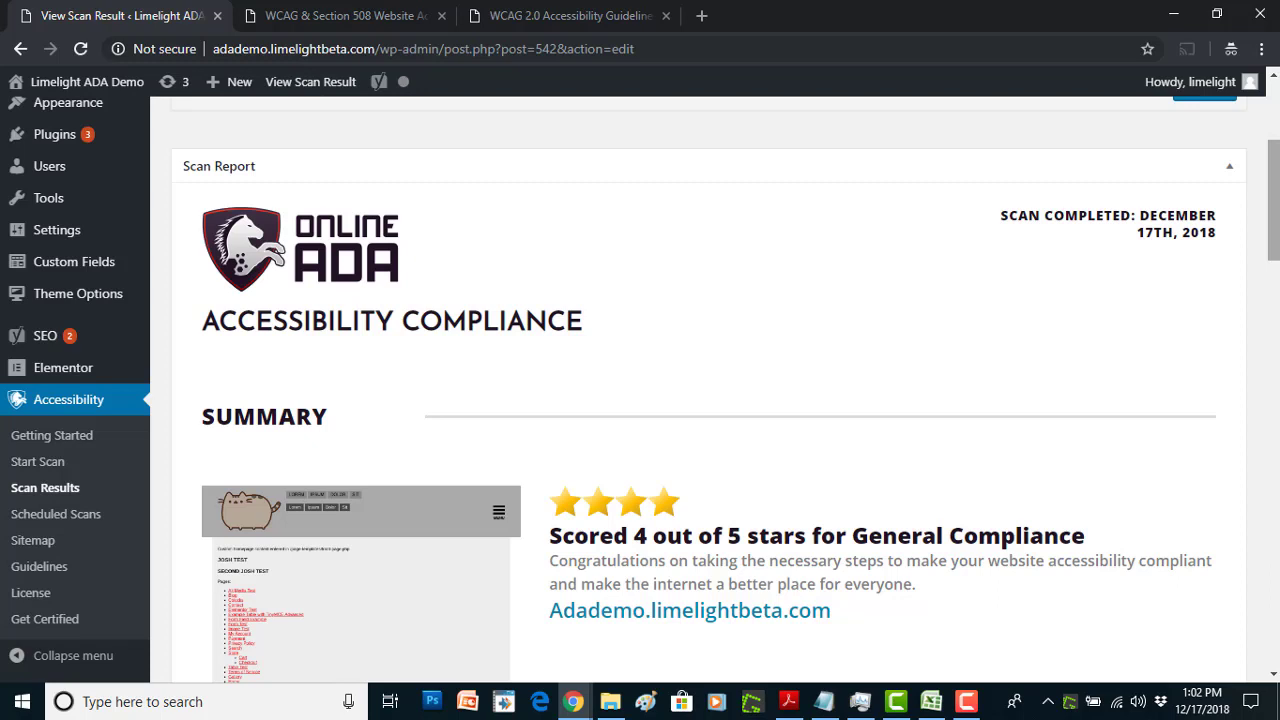
pyautogui.scroll(-1, 1273, 200)
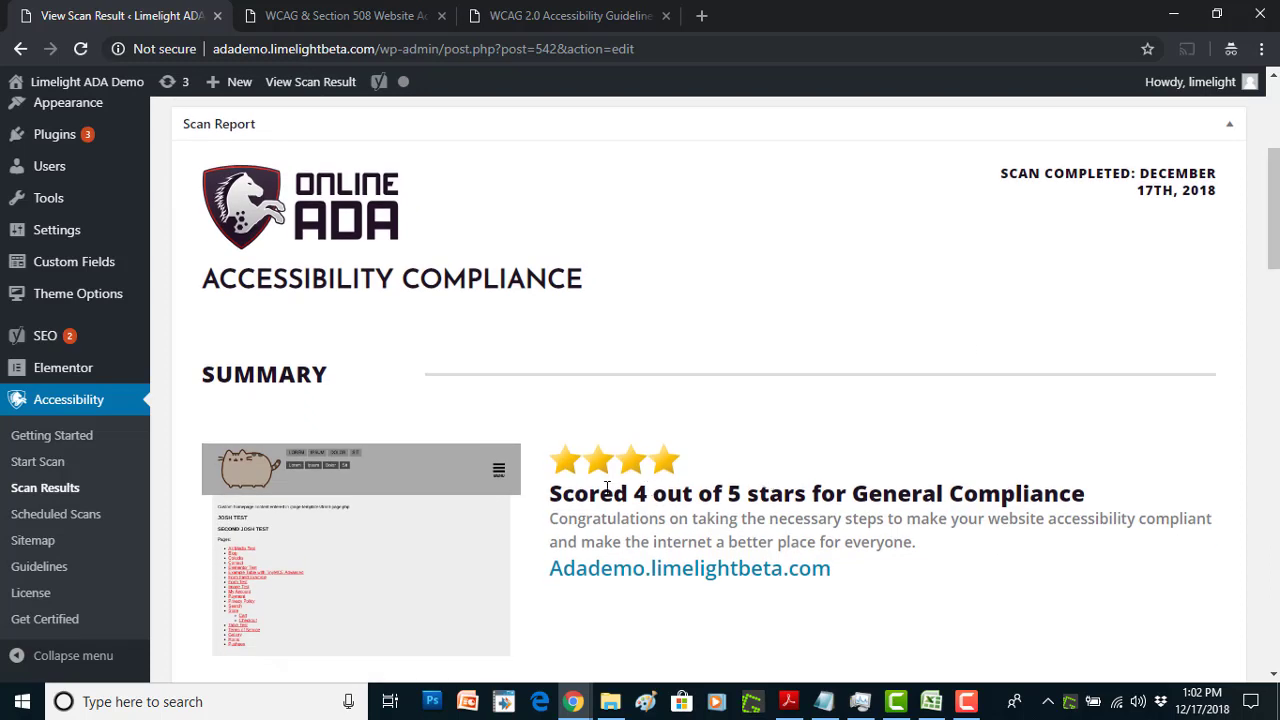
pyautogui.moveTo(600, 494); pyautogui.dragTo(712, 494)
pyautogui.click(566, 476)
pyautogui.moveTo(1273, 200); pyautogui.dragTo(1273, 205)
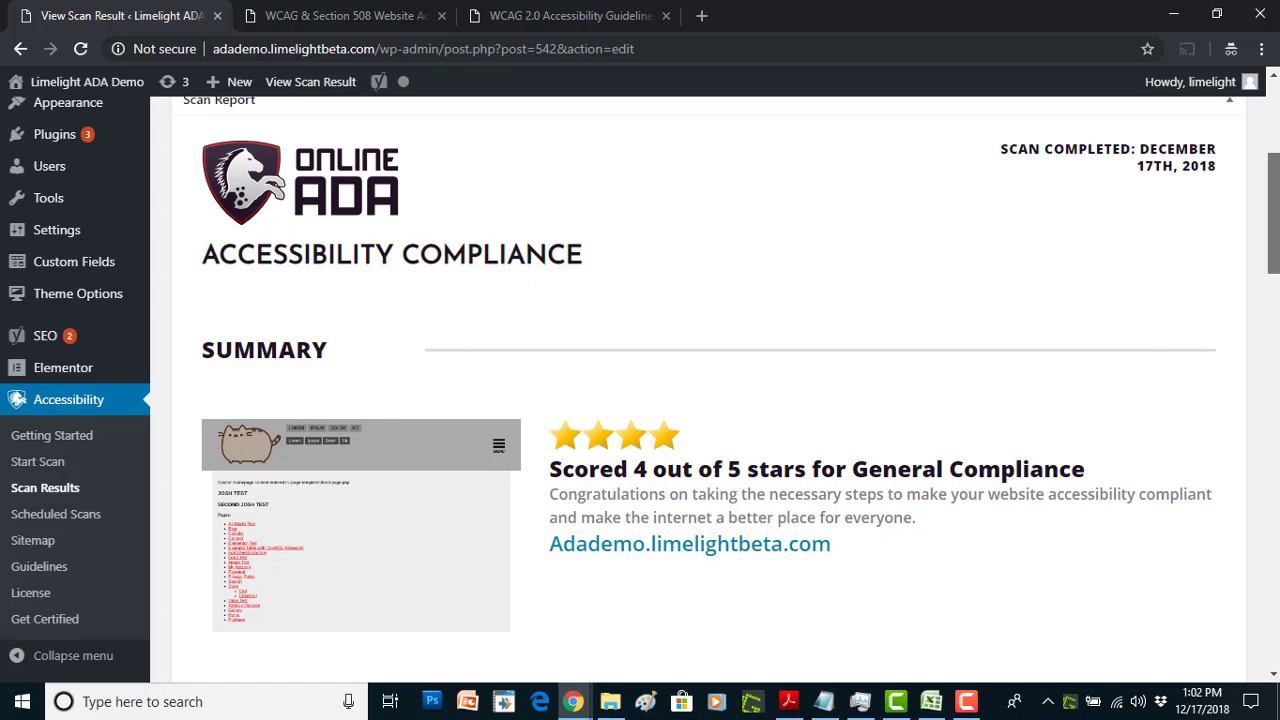
pyautogui.moveTo(1273, 205); pyautogui.dragTo(1273, 207)
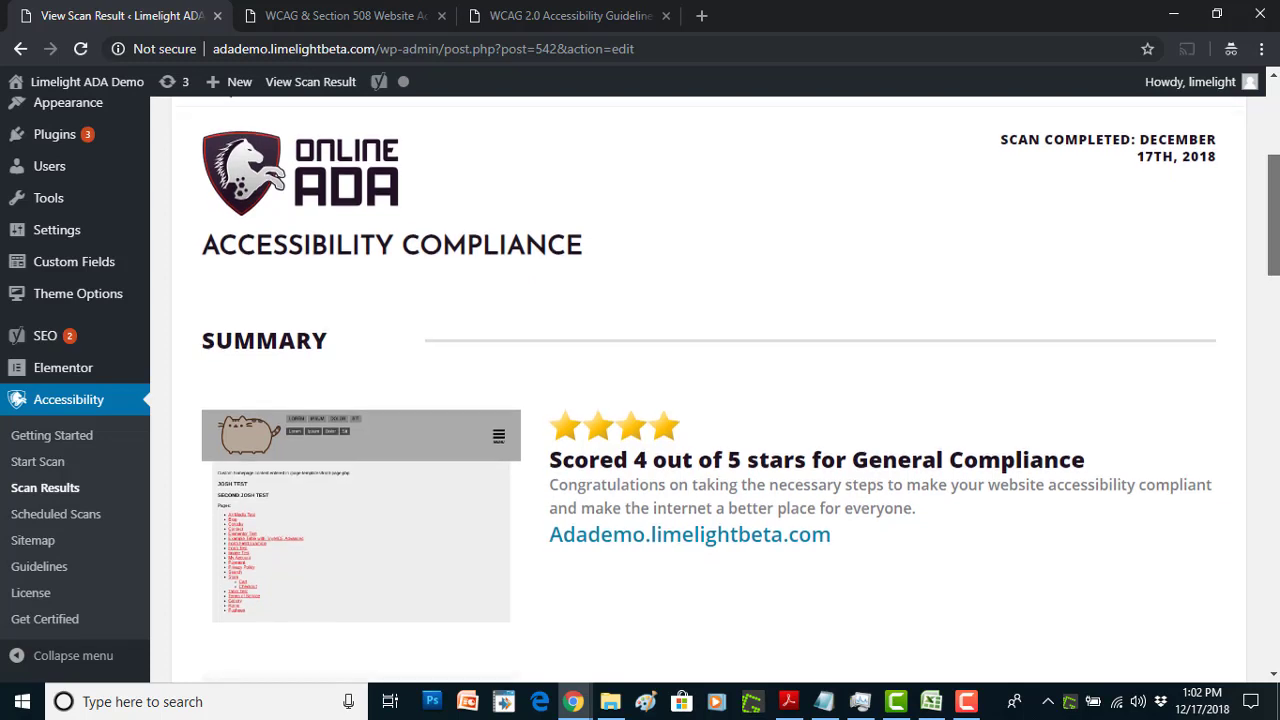